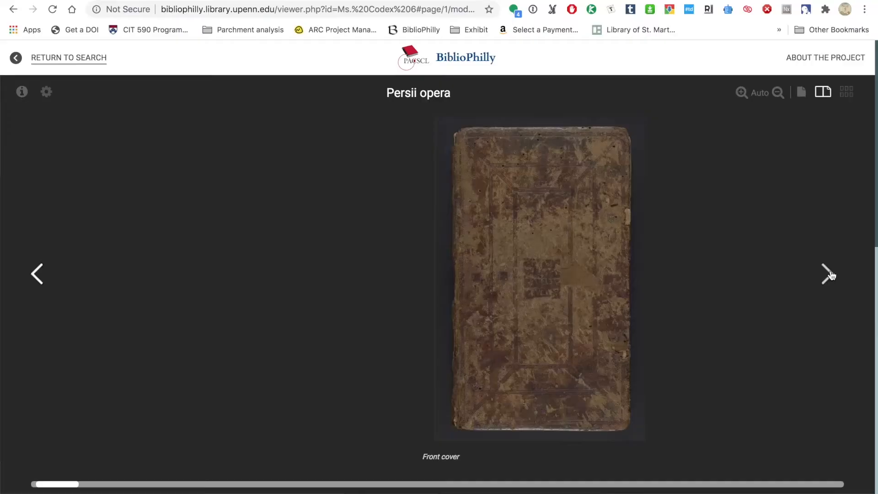
Page through the Persii opera manuscript from its front cover to folios 5v–6r, and switch to the thumbnail overview.
left_click(827, 274)
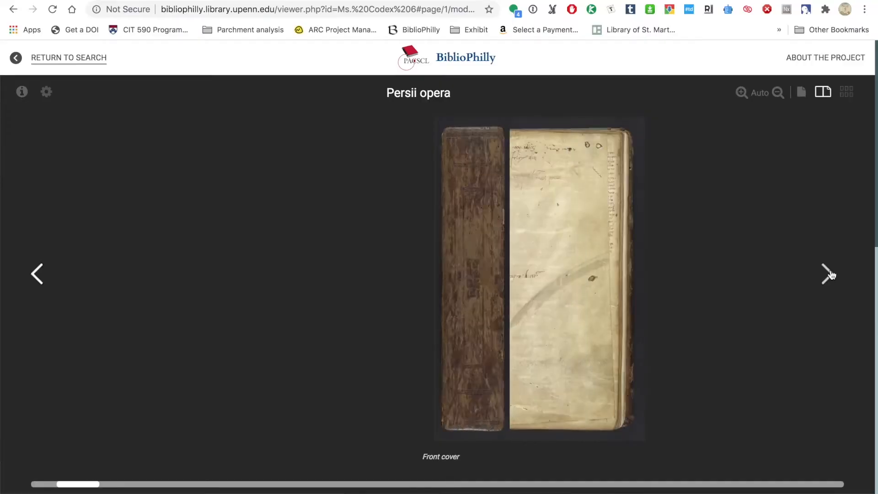
left_click(828, 274)
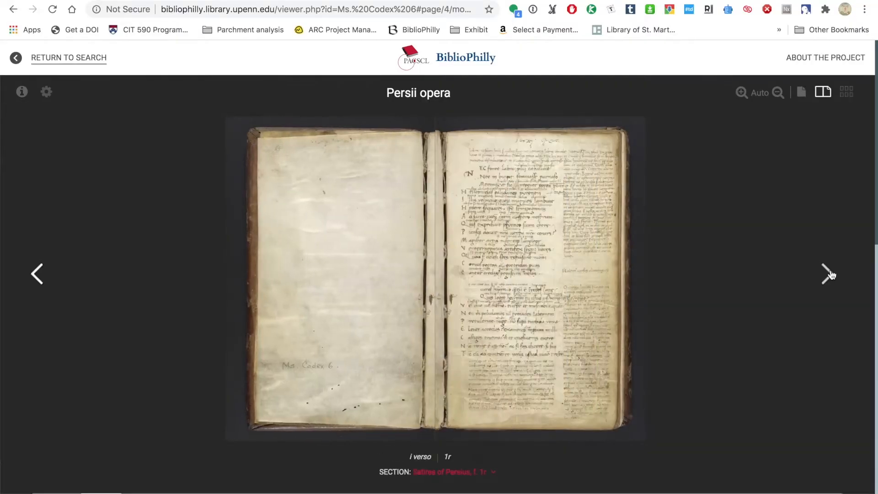
left_click(829, 273)
left_click(828, 274)
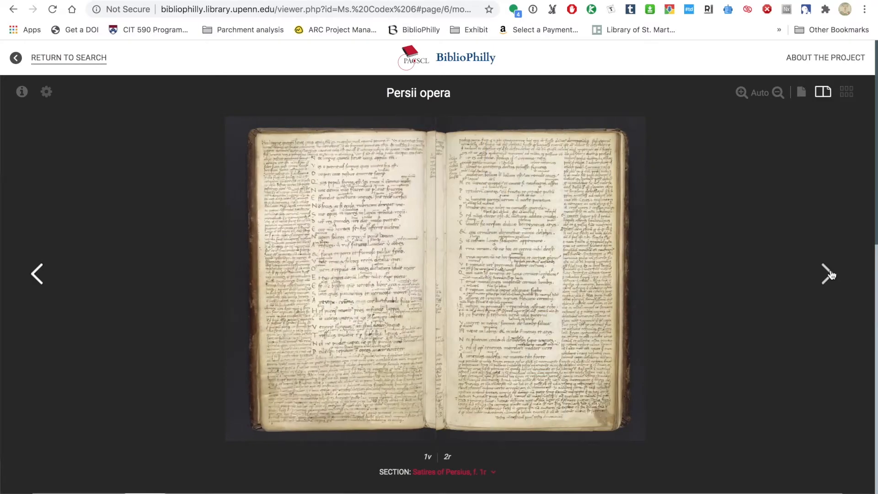
left_click(829, 274)
left_click(828, 274)
left_click(828, 274)
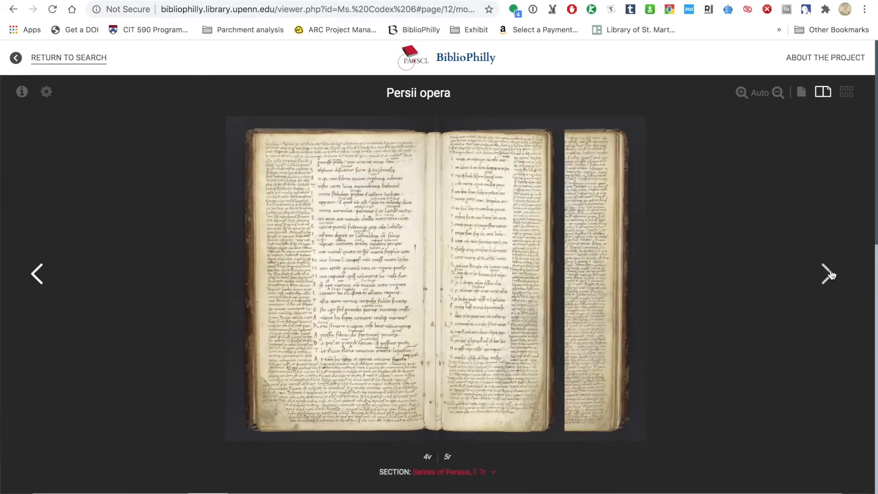
left_click(828, 274)
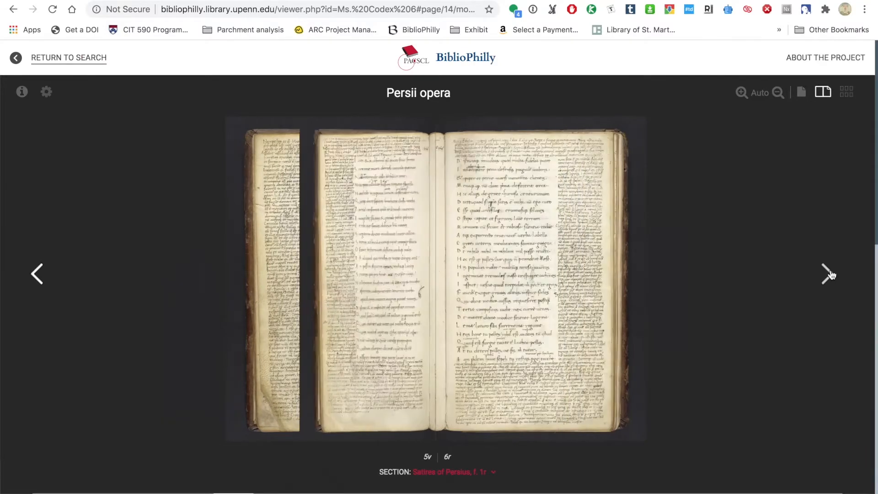
left_click(845, 94)
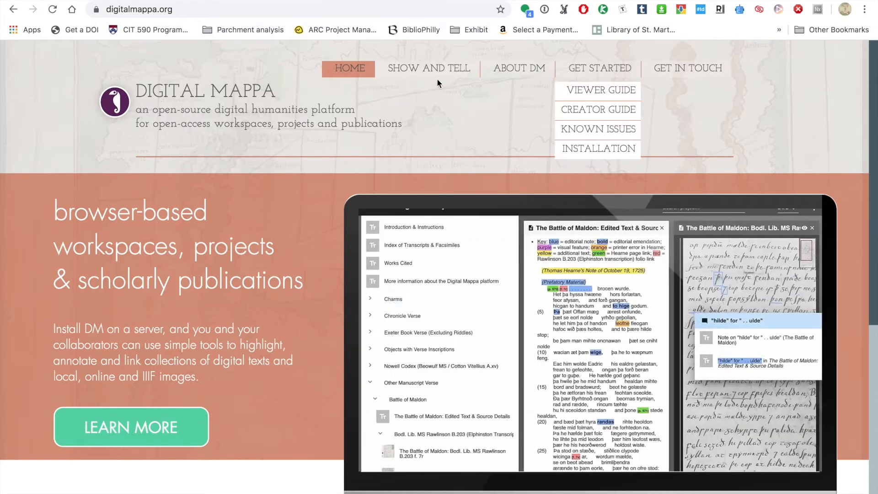
Open Digital Mappa's Showcase Projects page and look over the gallery of projects.
mouse_move(437, 71)
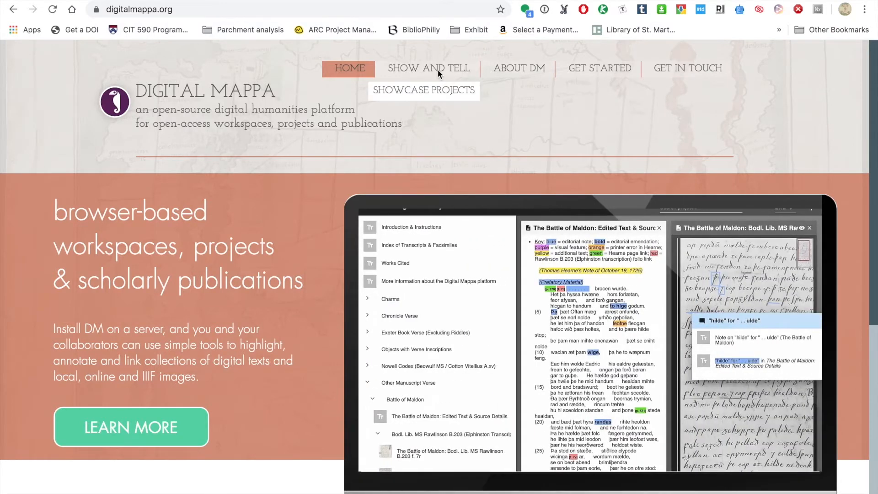
left_click(437, 100)
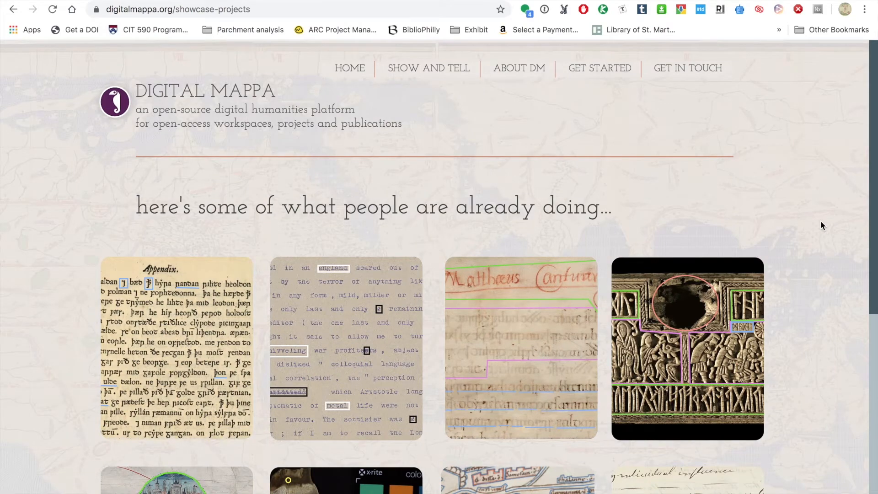
scroll(821, 225, "down", 5)
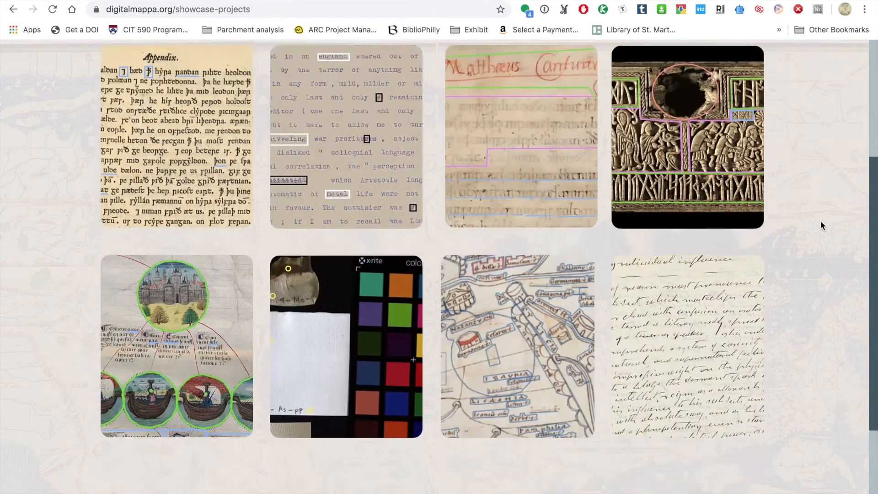
scroll(820, 220, "down", 1)
scroll(820, 220, "up", 6)
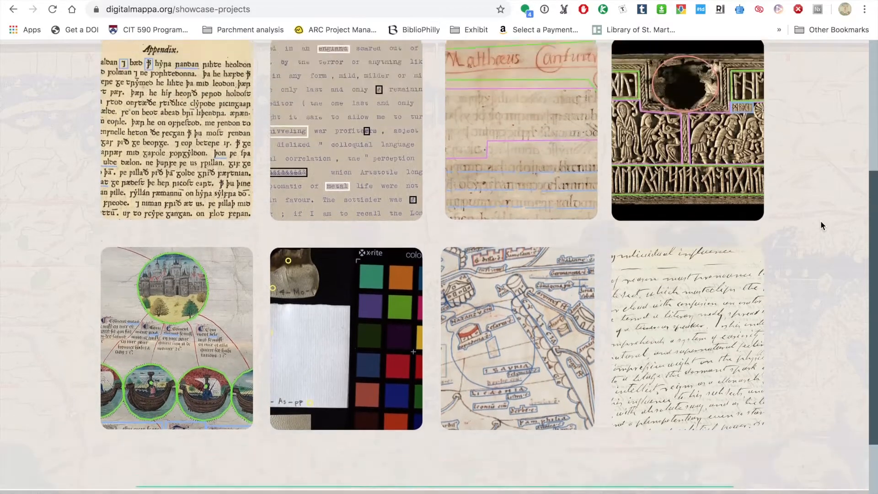
Visit Digital Mappa's history page on where DM comes from, and open the Viewer Guide.
mouse_move(520, 71)
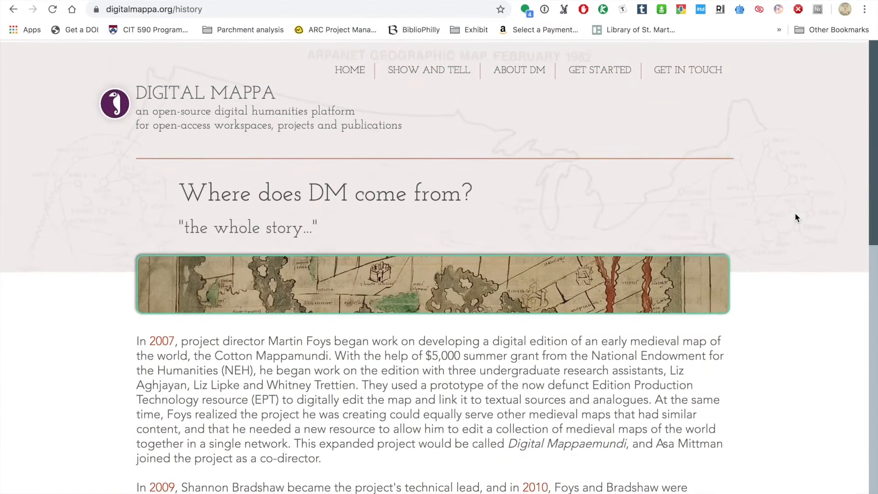
mouse_move(613, 67)
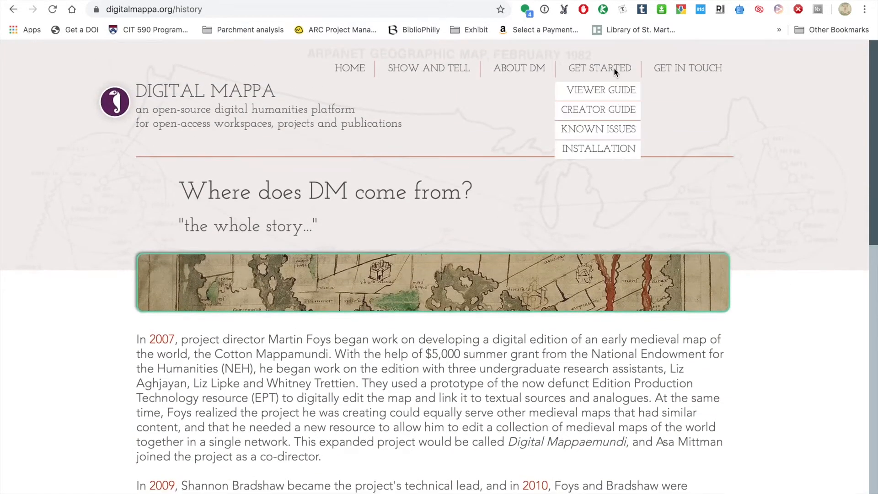
left_click(617, 90)
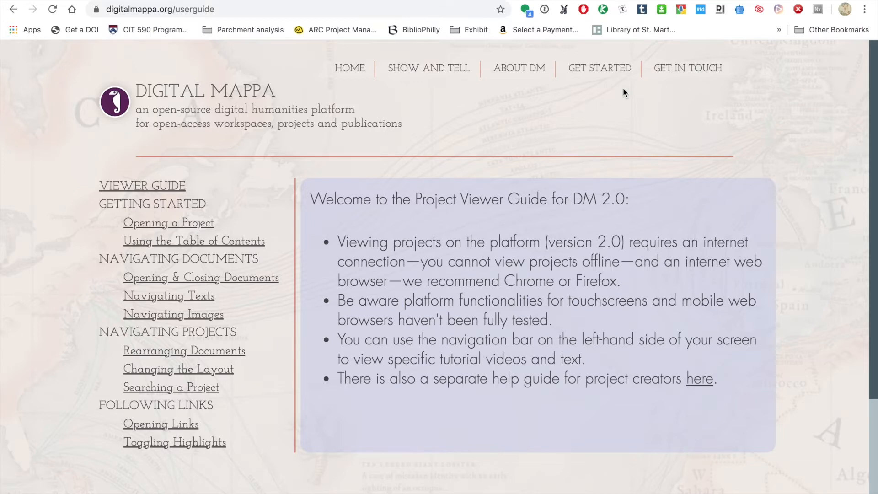
Open the Creator Guide for DM 2.0, followed by the Known Issues page.
mouse_move(610, 68)
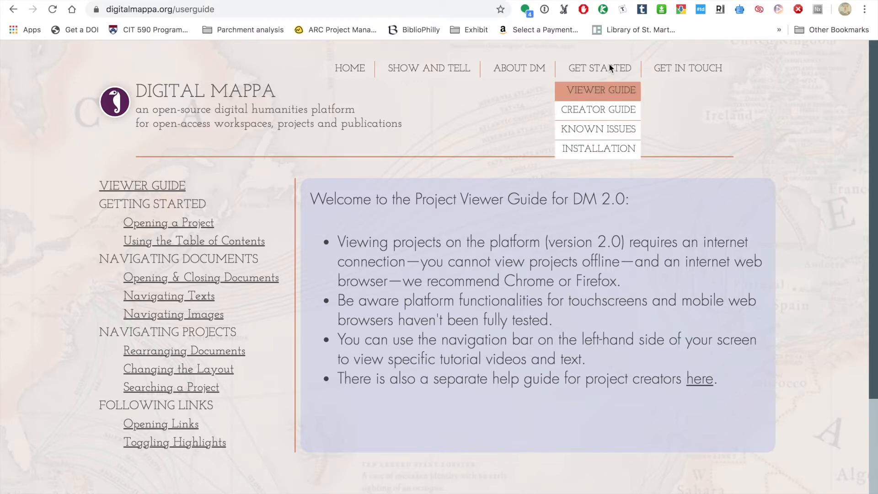
left_click(600, 111)
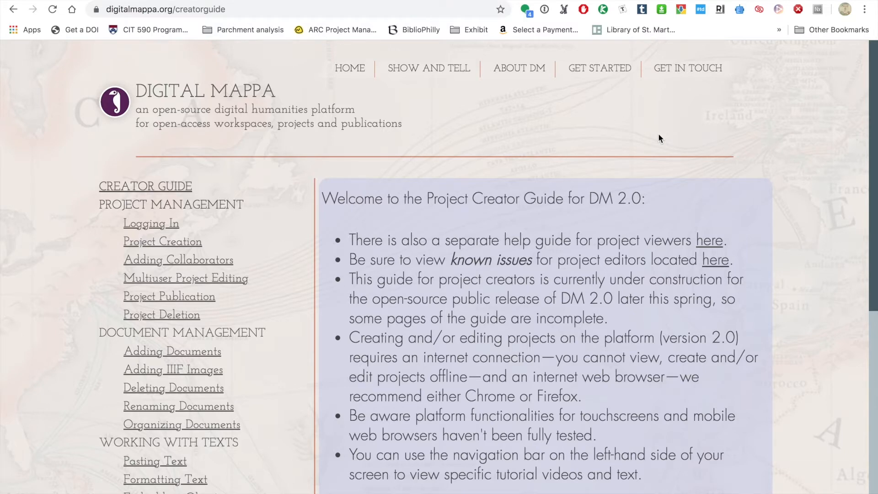
mouse_move(609, 73)
left_click(598, 129)
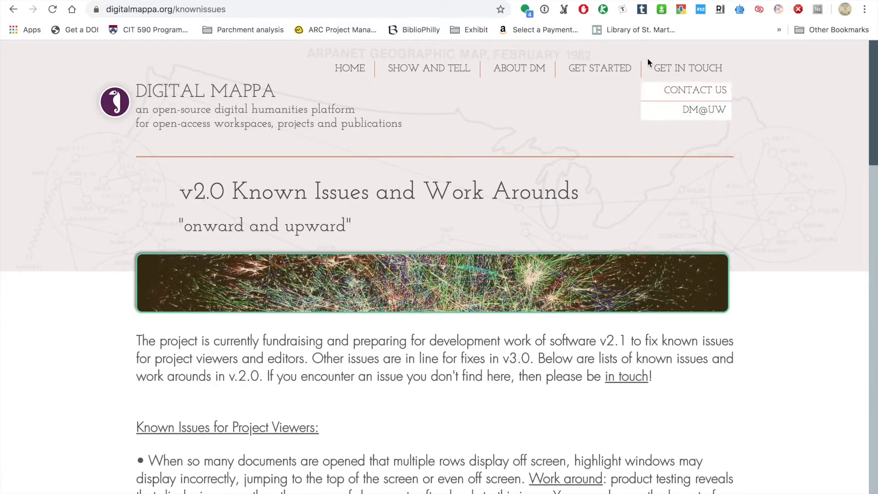
Open the Installation page, and switch to sims2.digitalmappa.org to look through its public project list.
mouse_move(605, 69)
left_click(605, 150)
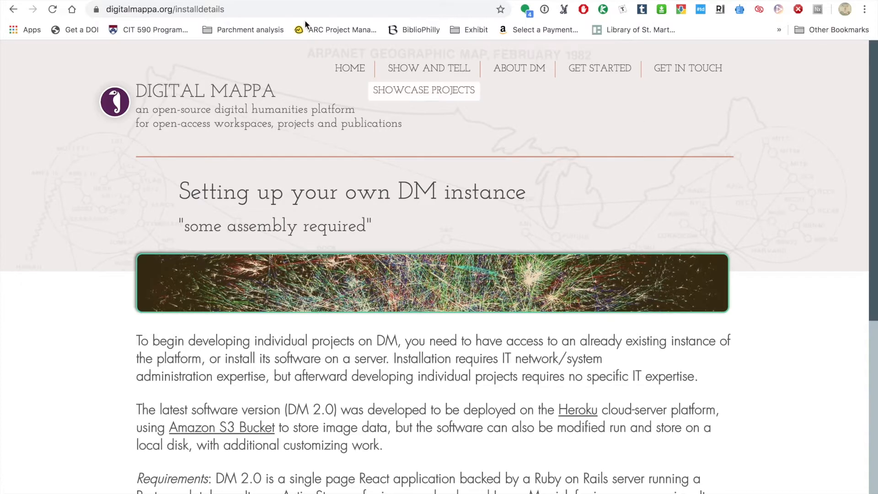
left_click(423, 90)
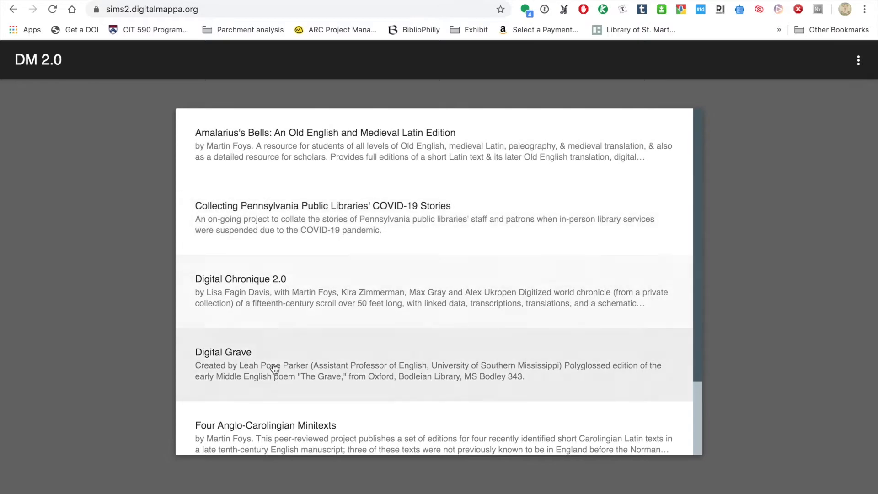
scroll(286, 429, "down", 2)
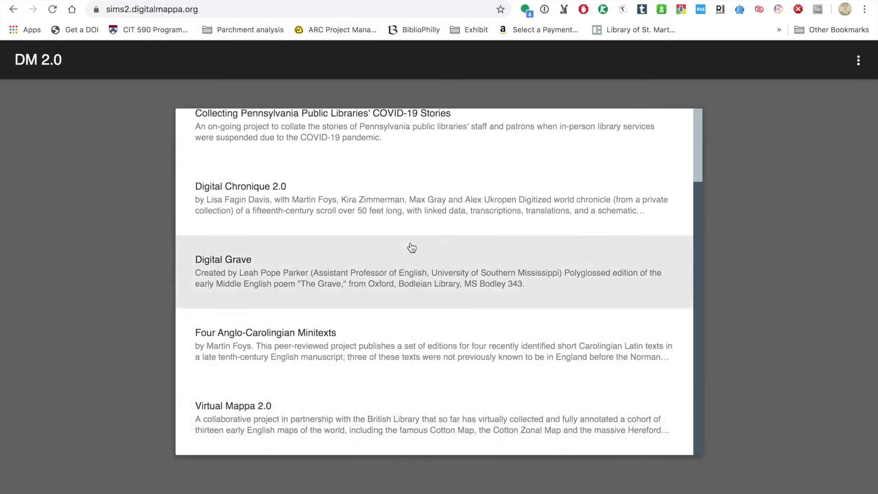
scroll(409, 247, "up", 2)
View the registration form for a new DM 2.0 user, and dismiss it without registering.
left_click(858, 60)
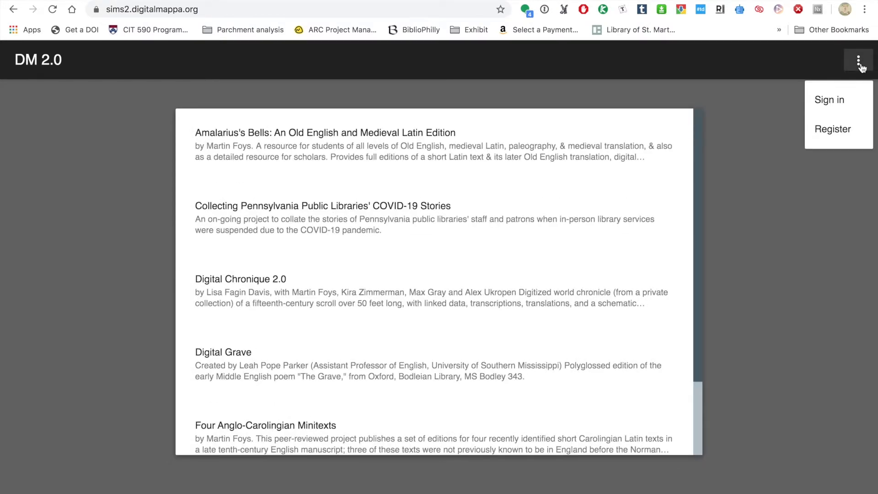
left_click(845, 134)
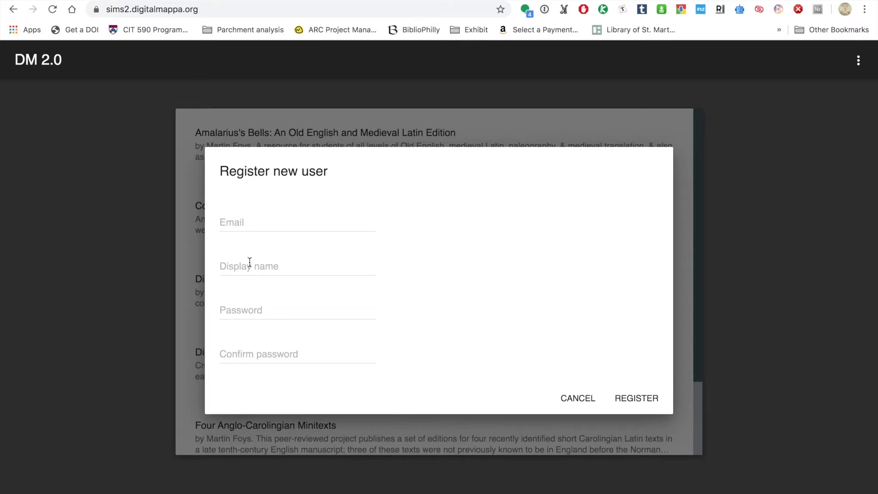
left_click(569, 400)
Sign in to the DM 2.0 site and look through the full list of projects available to the account.
left_click(858, 60)
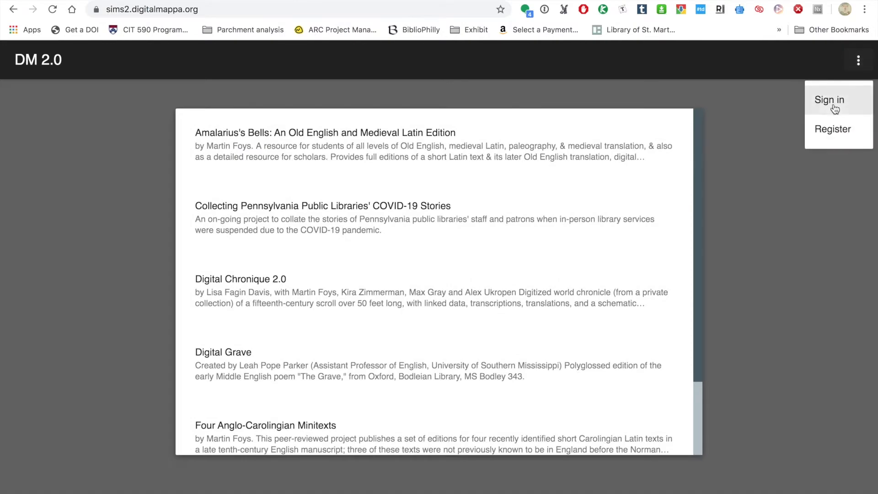
left_click(833, 107)
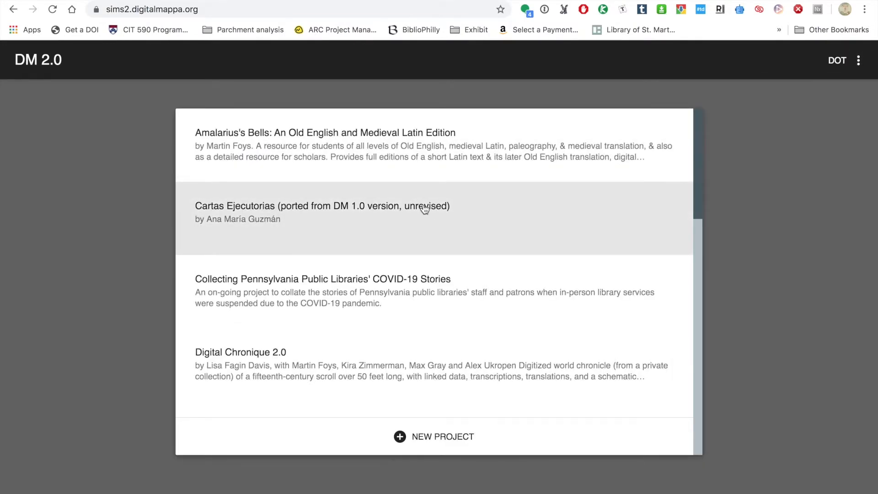
scroll(426, 211, "down", 3)
scroll(425, 211, "down", 15)
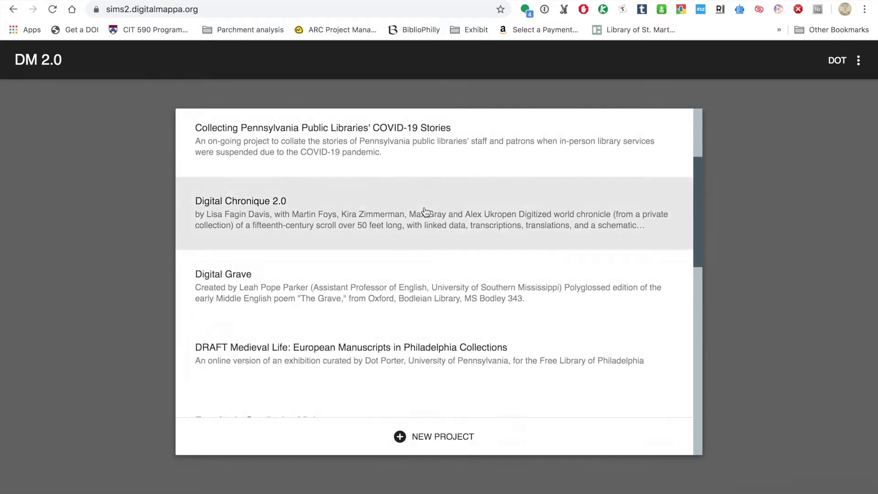
scroll(426, 211, "down", 2)
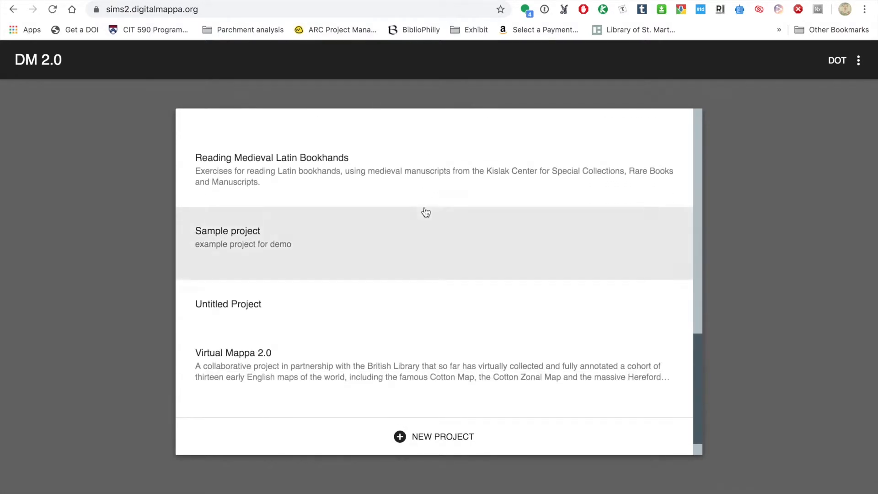
scroll(426, 211, "up", 5)
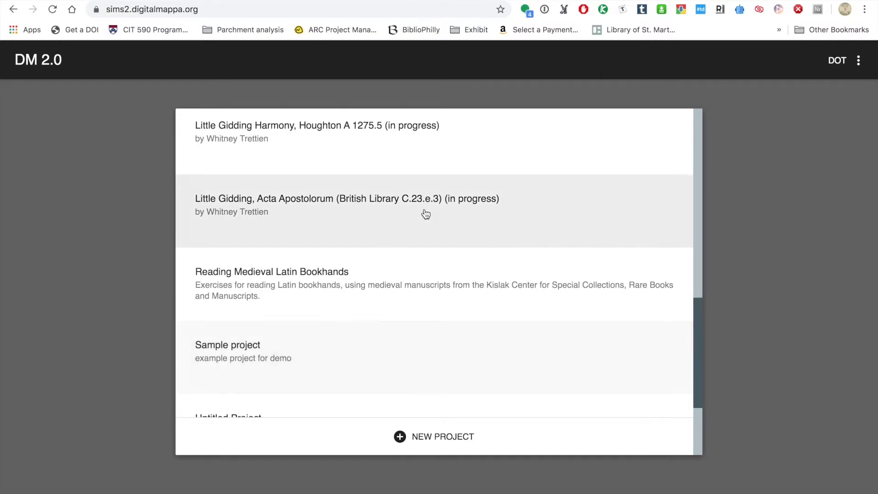
scroll(575, 210, "up", 7)
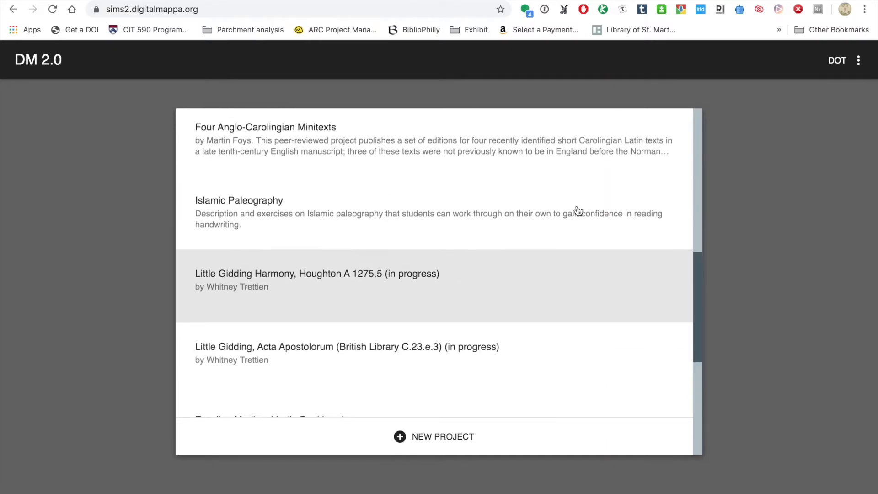
scroll(578, 210, "up", 7)
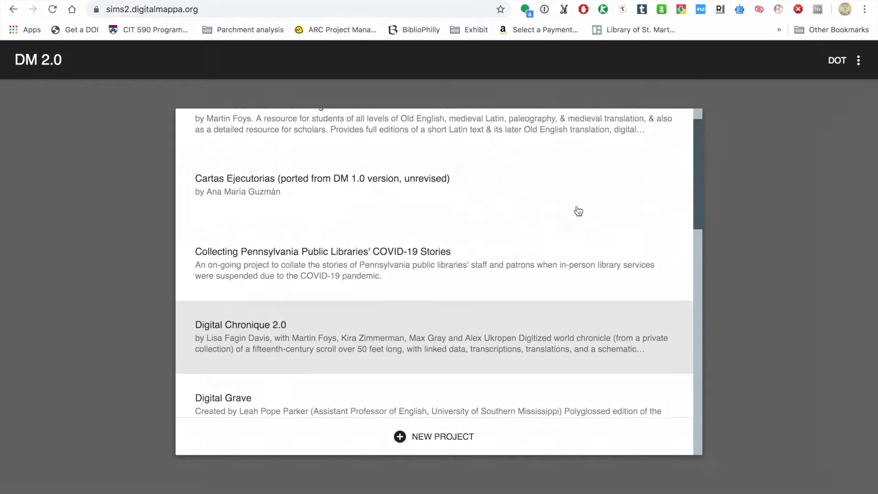
View the Site administration list of users with their approval and admin settings, and close it.
left_click(859, 64)
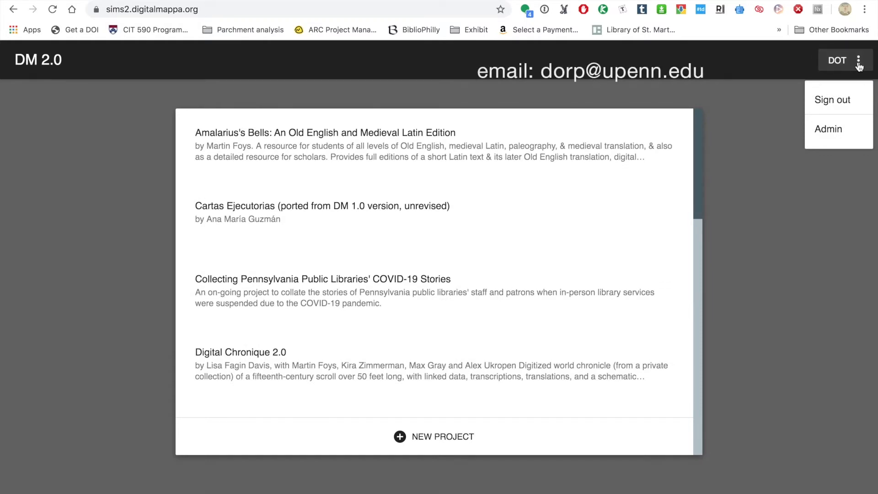
left_click(836, 132)
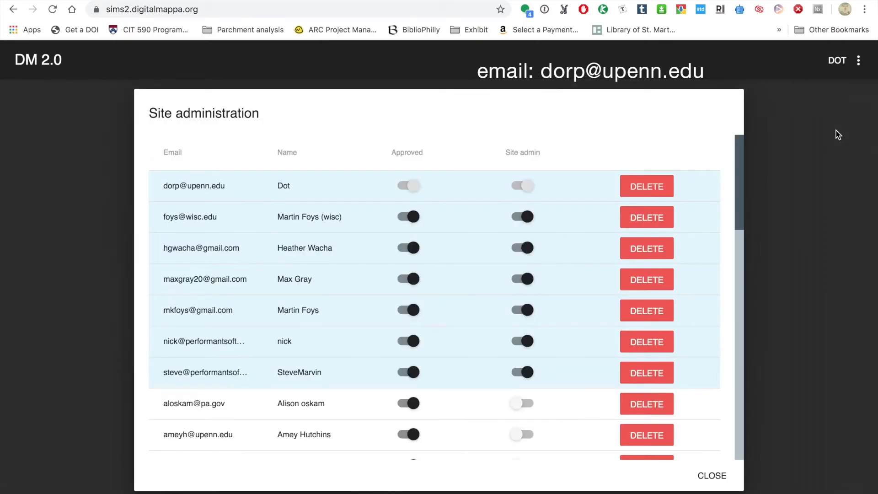
left_click(707, 484)
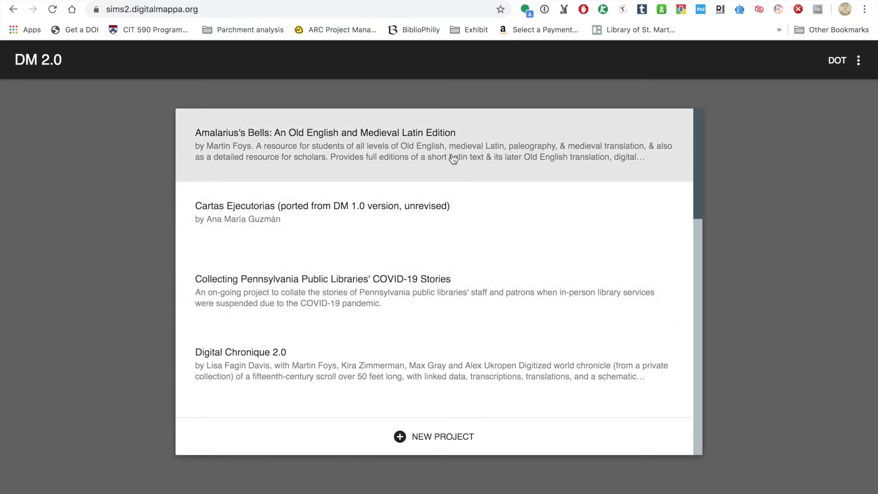
In the Amalarius's Bells project, open "About, How to Use, Citation & Acknowledgments" from Introductory Materials and read through it.
left_click(452, 158)
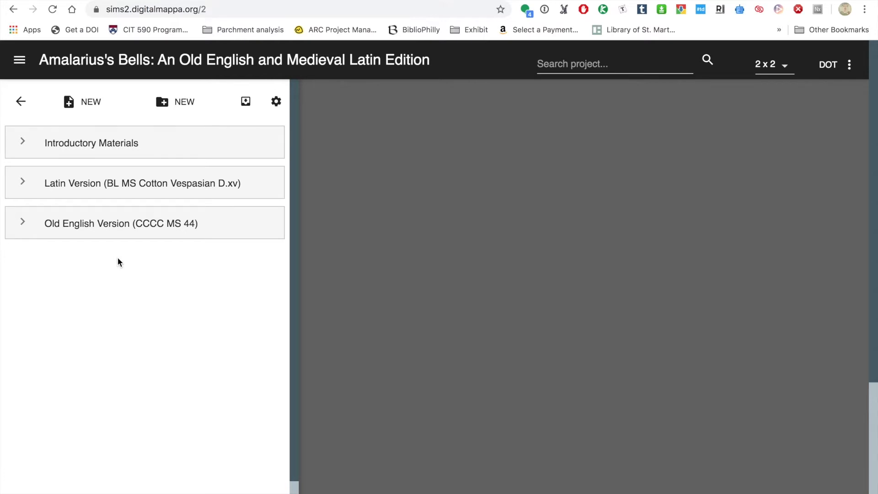
left_click(23, 144)
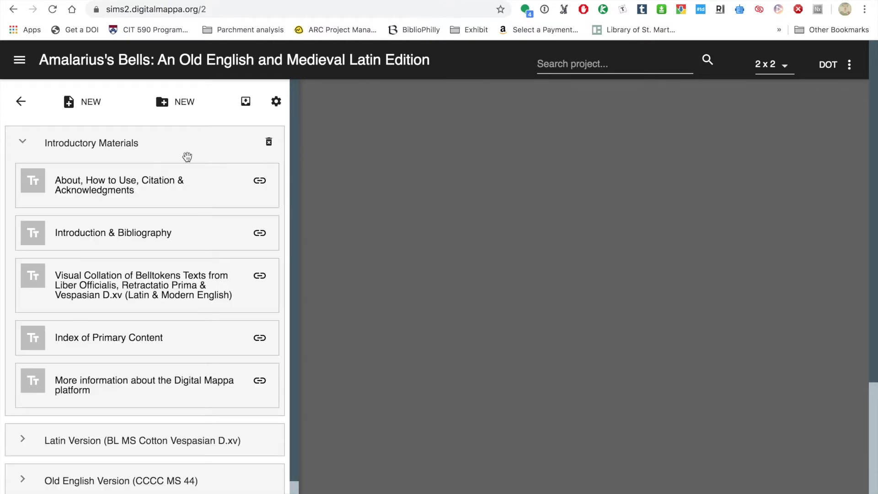
left_click(51, 179)
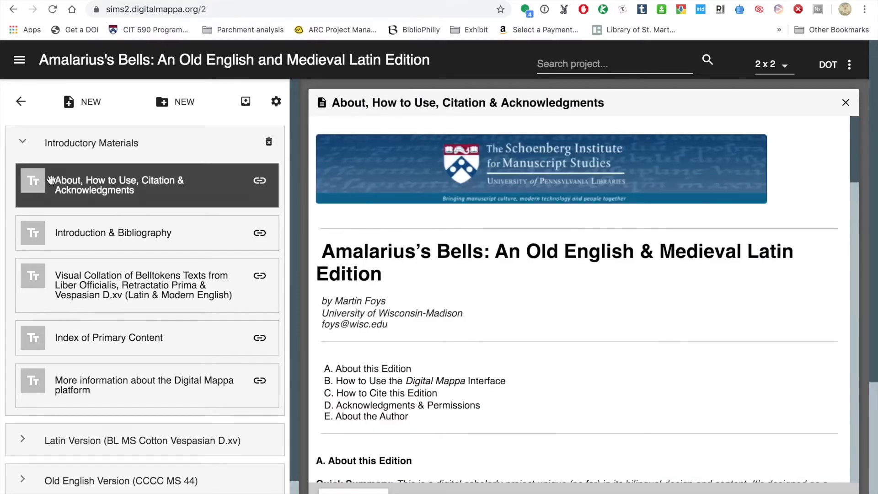
scroll(455, 286, "down", 10)
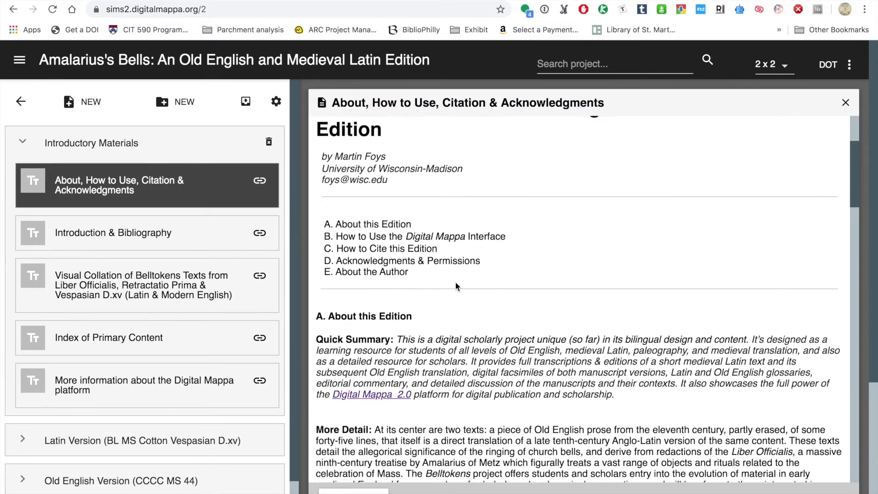
Read the "How to Use the Digital Mappa Interface" instructions in the open document, and return to its beginning.
scroll(455, 286, "down", 5)
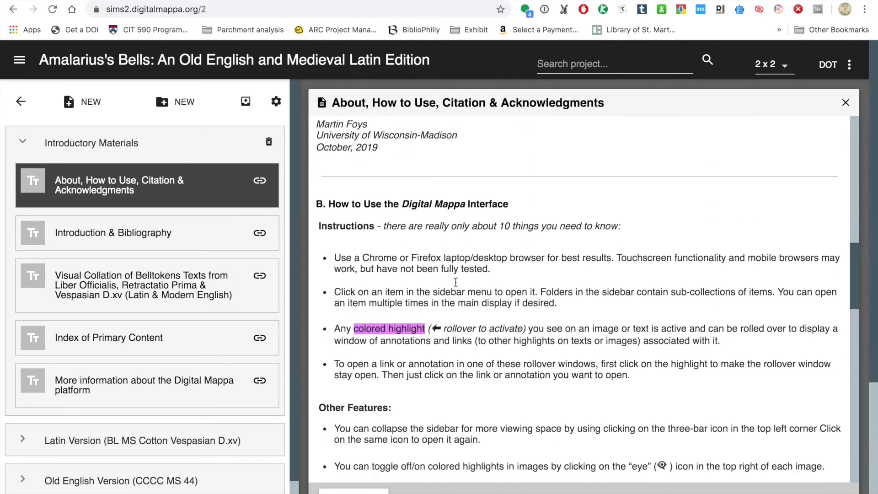
scroll(456, 287, "up", 7)
scroll(456, 287, "up", 8)
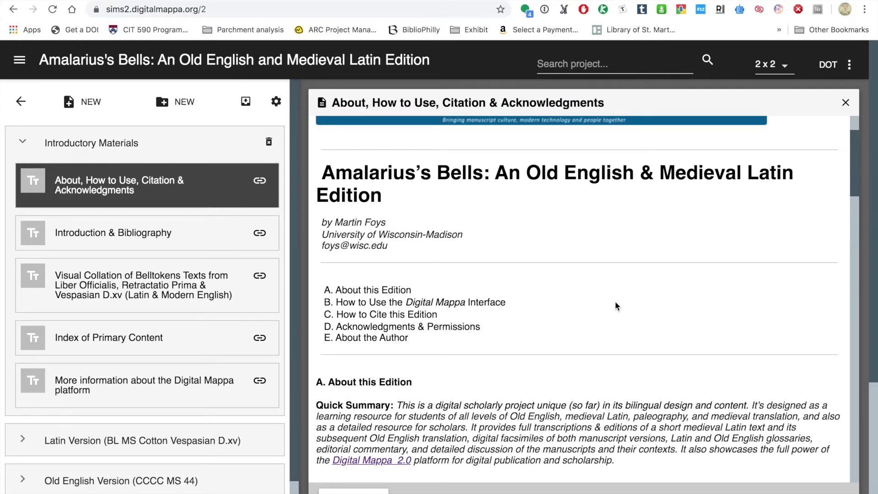
scroll(615, 302, "up", 2)
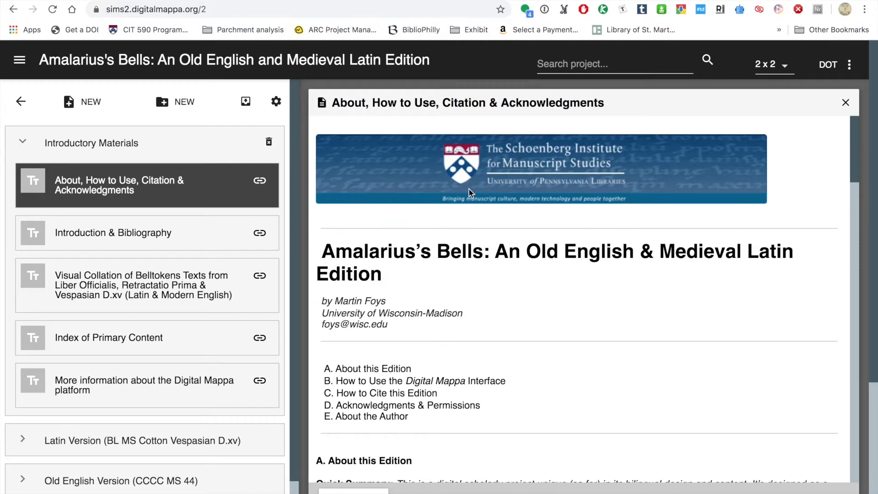
View "Introduction & Bibliography" beside the About document, close both documents, and collapse the Introductory Materials folder.
left_click(144, 234)
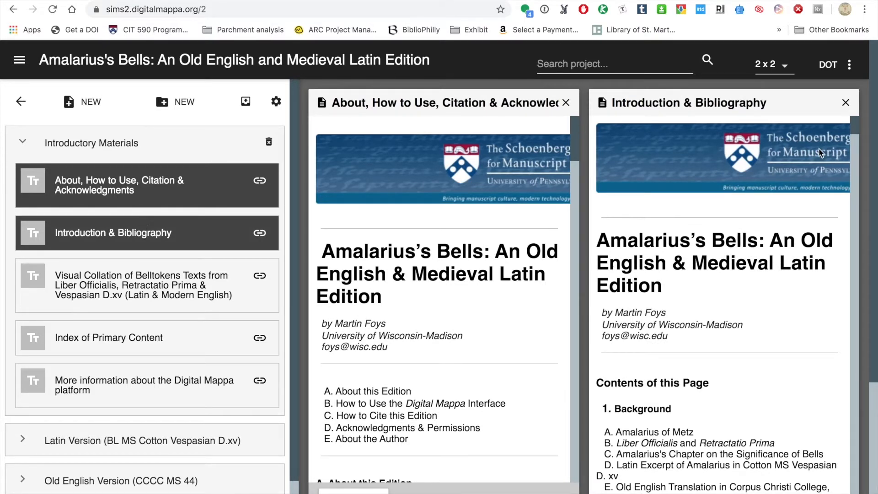
left_click(566, 102)
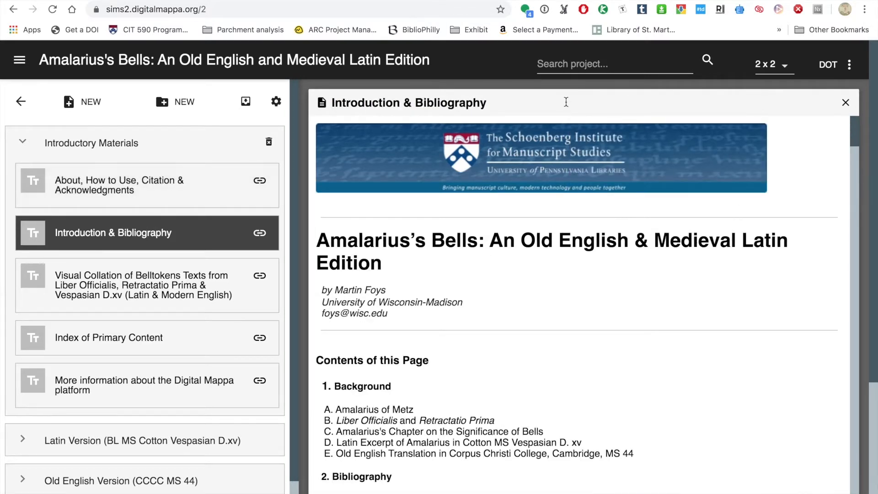
scroll(133, 287, "down", 1)
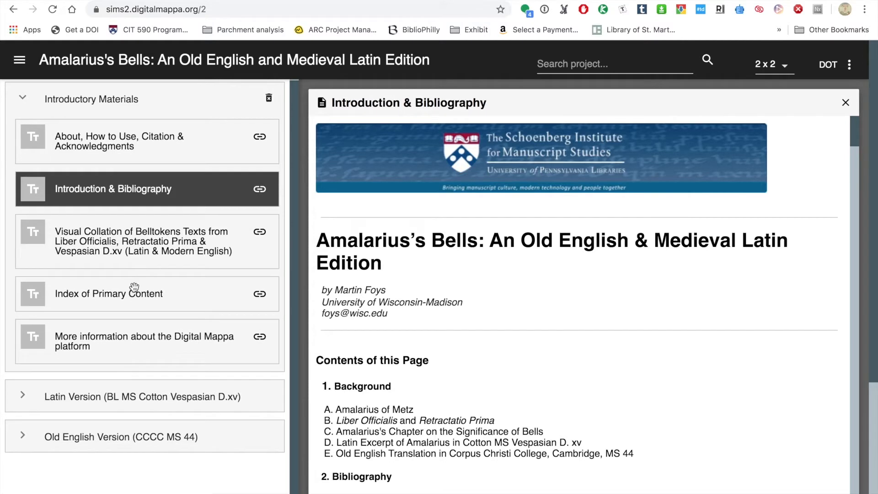
left_click(846, 103)
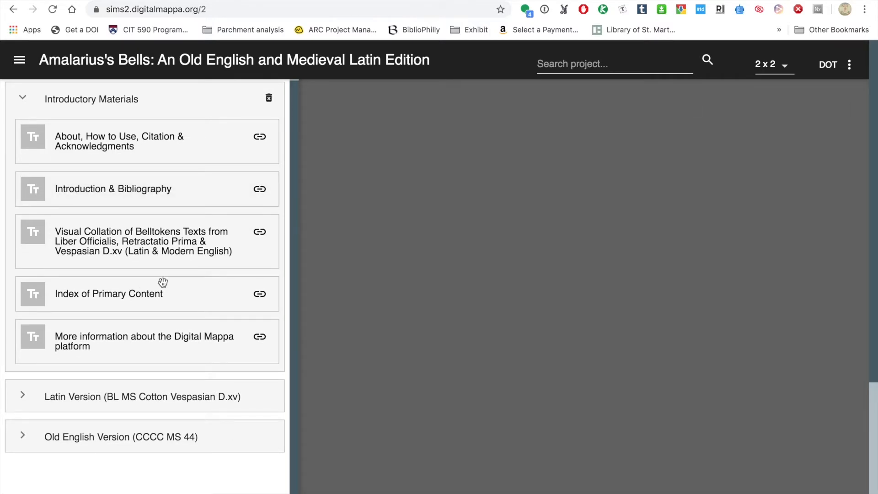
left_click(21, 100)
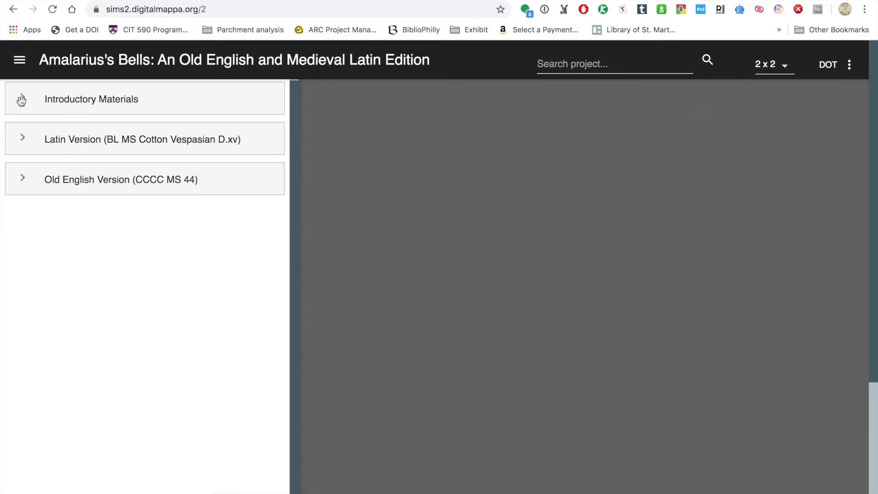
From the Latin Version folder, open Cotton MS Vespasian D.xv, f.102r and enlarge the upper part of the page.
left_click(22, 138)
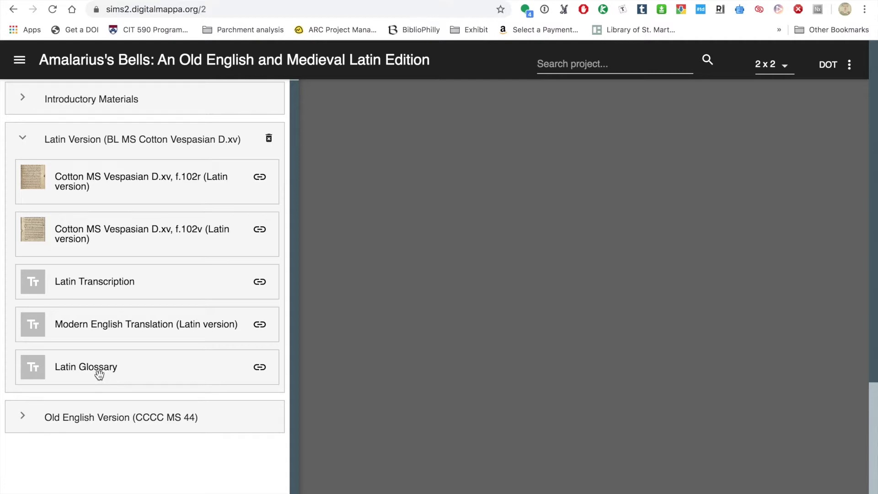
left_click(114, 186)
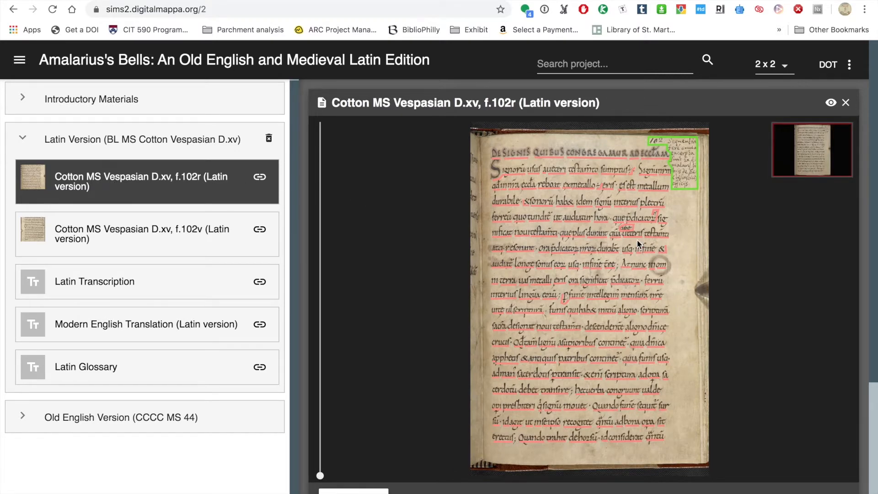
scroll(393, 310, "up", 3)
left_click_drag(506, 315, 393, 356)
mouse_move(823, 211)
left_mouse_down()
mouse_move(799, 260)
mouse_move(792, 317)
mouse_move(776, 336)
left_mouse_up()
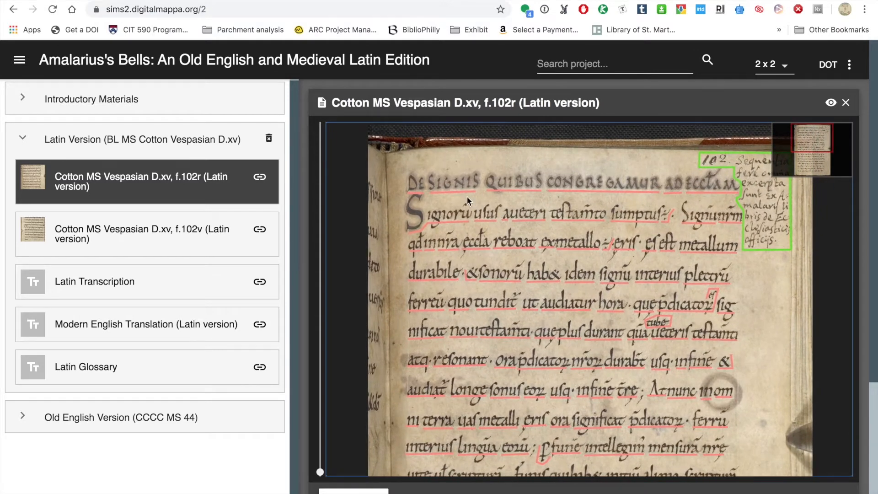
Inspect the links on the highlighted words "QUIBUS" and "usus" in the manuscript image, and open the Latin Transcription from "usus".
left_click(461, 193)
mouse_move(515, 191)
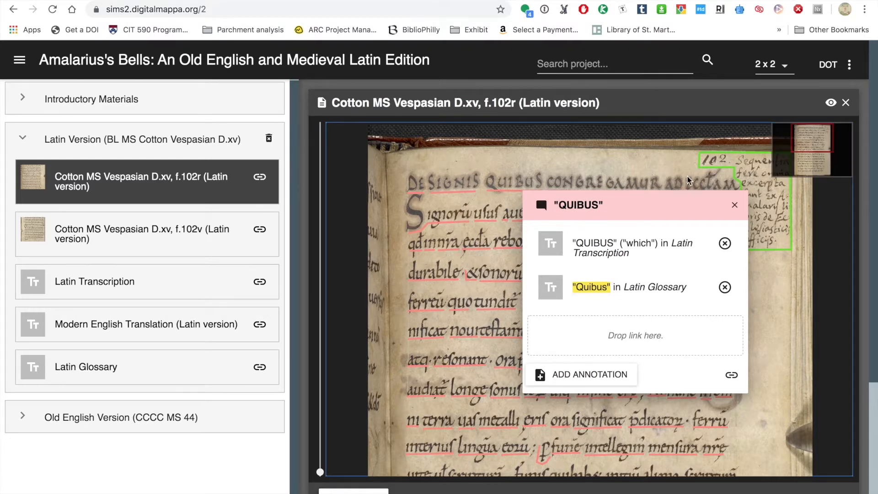
mouse_move(482, 221)
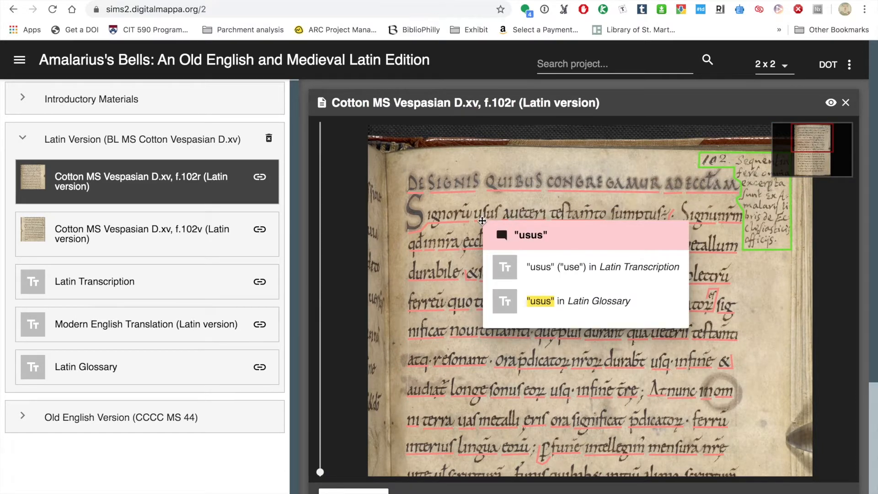
left_click(482, 221)
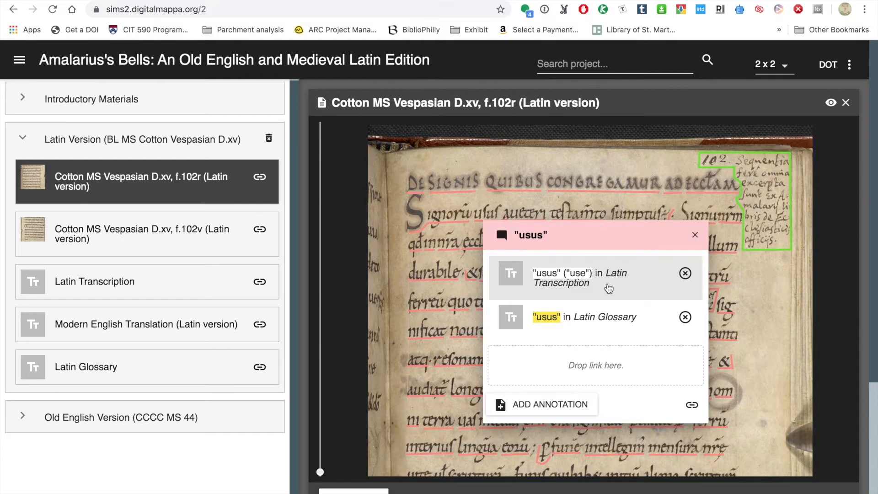
left_click_drag(603, 237, 555, 271)
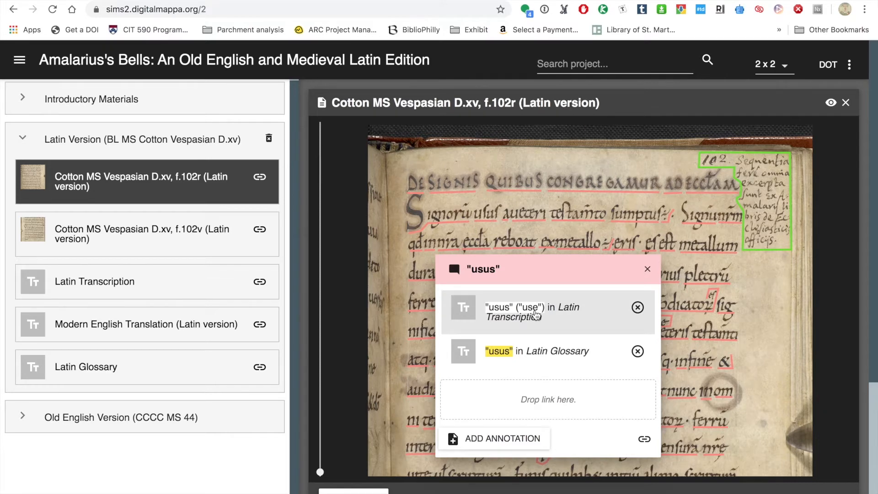
left_click(535, 315)
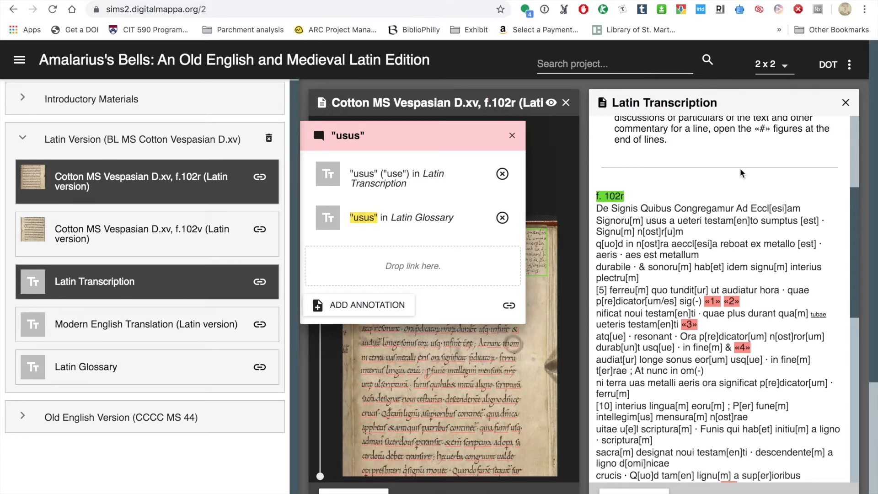
Uncover the manuscript text, and follow the Latin Glossary link of the highlighted word "usus" in the Latin Transcription.
mouse_move(440, 139)
left_mouse_down()
mouse_move(443, 290)
mouse_move(453, 289)
mouse_move(453, 300)
left_mouse_up()
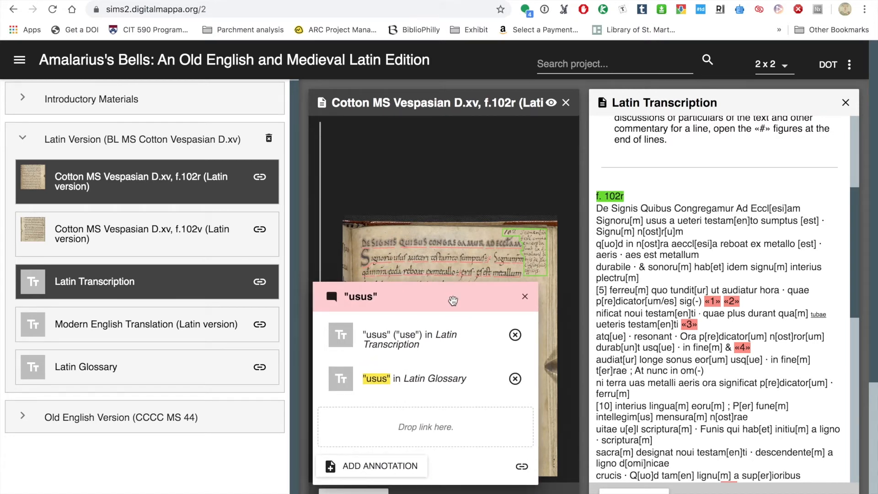
mouse_move(654, 223)
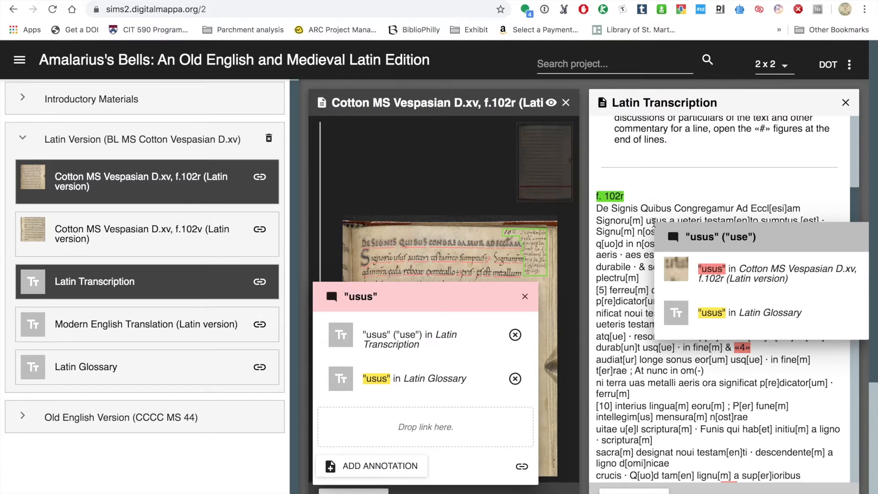
left_click(654, 222)
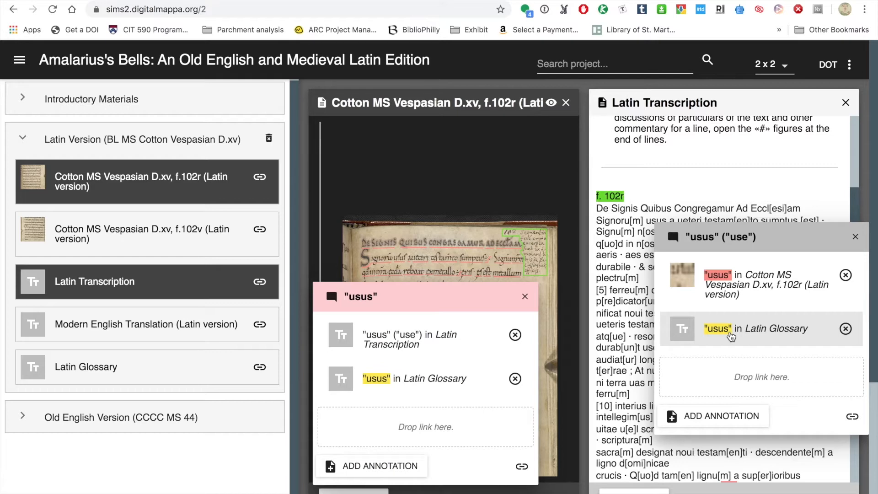
left_click(731, 337)
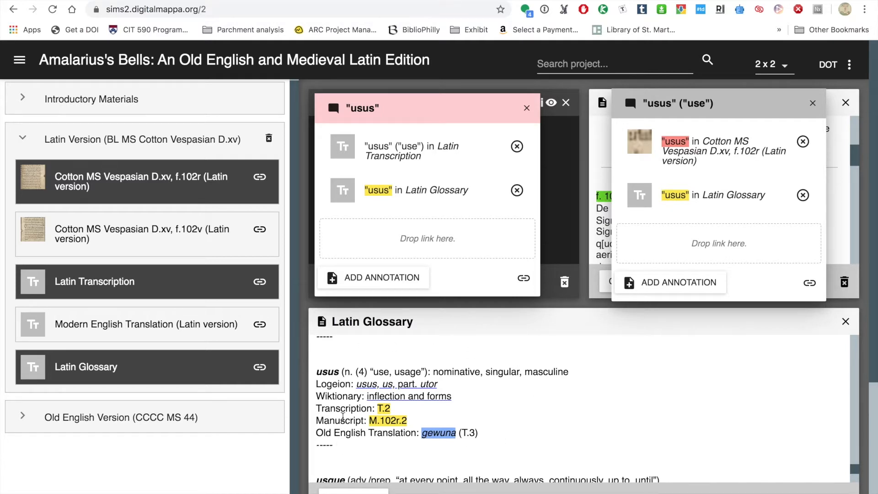
Inspect the links behind T.2 and M.102r.2 in the "usus" entry of the Latin Glossary.
mouse_move(380, 406)
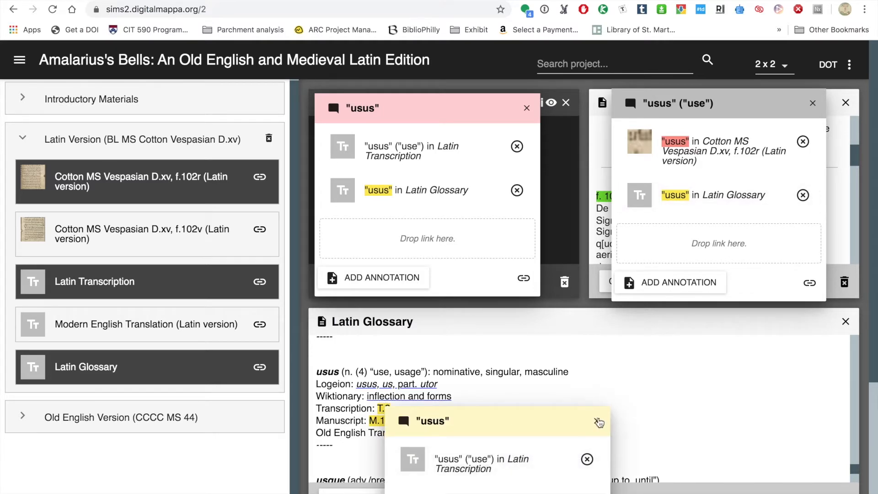
mouse_move(391, 421)
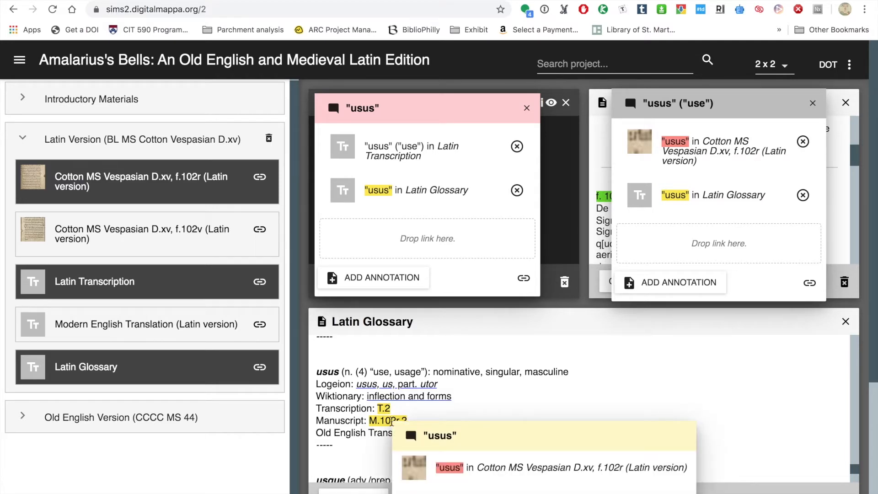
left_click(391, 421)
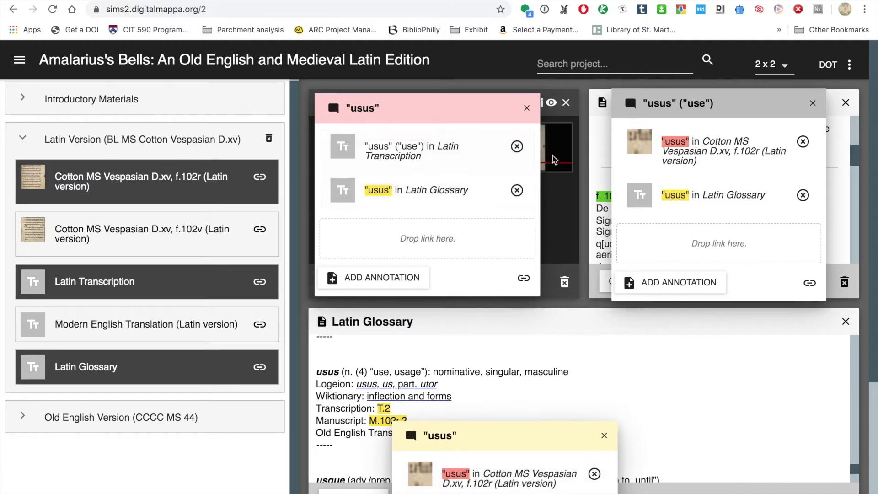
Close the "usus" link windows, the manuscript image and the Latin Transcription, leaving only the Latin Glossary open.
mouse_move(488, 98)
left_mouse_down()
mouse_move(499, 209)
mouse_move(488, 100)
left_mouse_up()
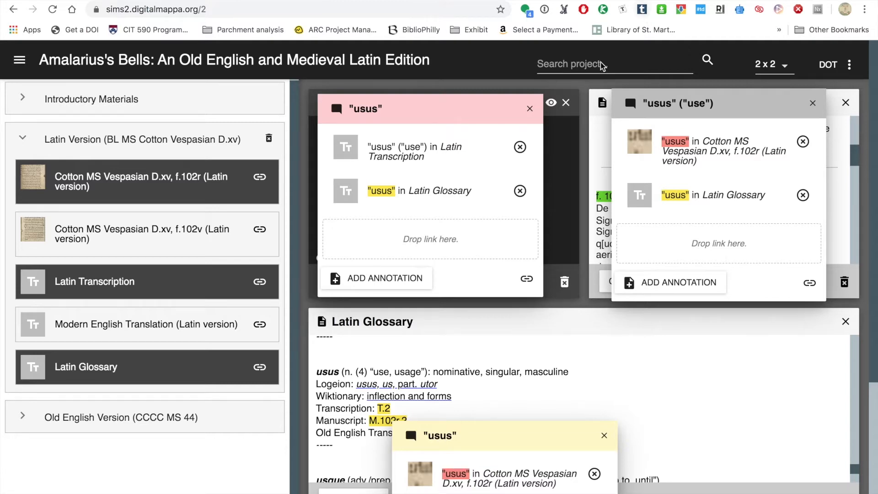
left_click(529, 108)
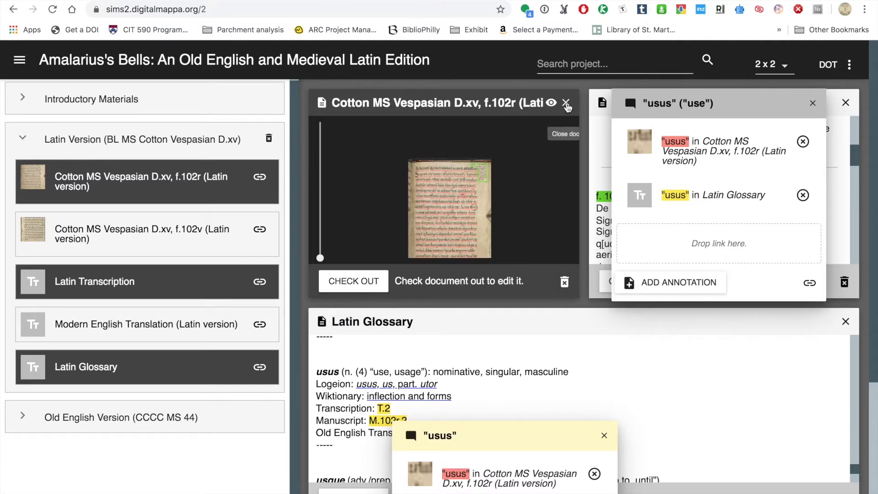
left_click(565, 103)
left_click(604, 435)
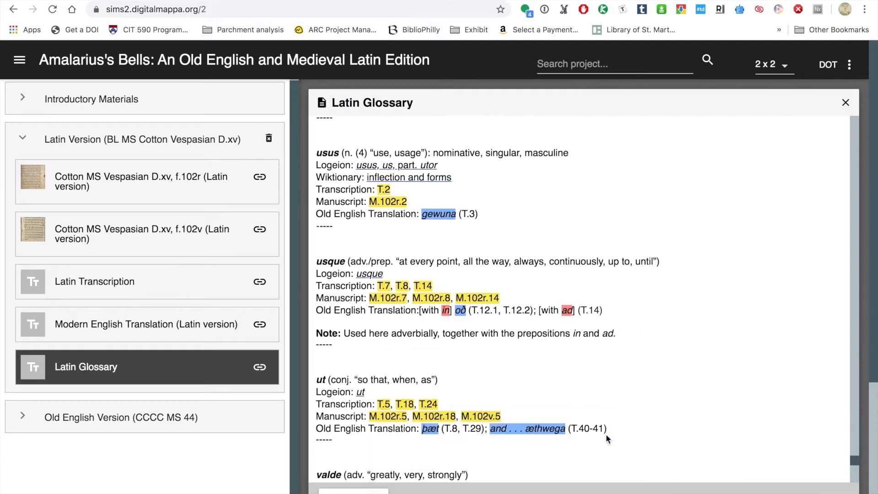
Browse the Latin Glossary from its beginning to the "aecclesia" entry.
left_click_drag(856, 466, 854, 121)
scroll(664, 281, "down", 10)
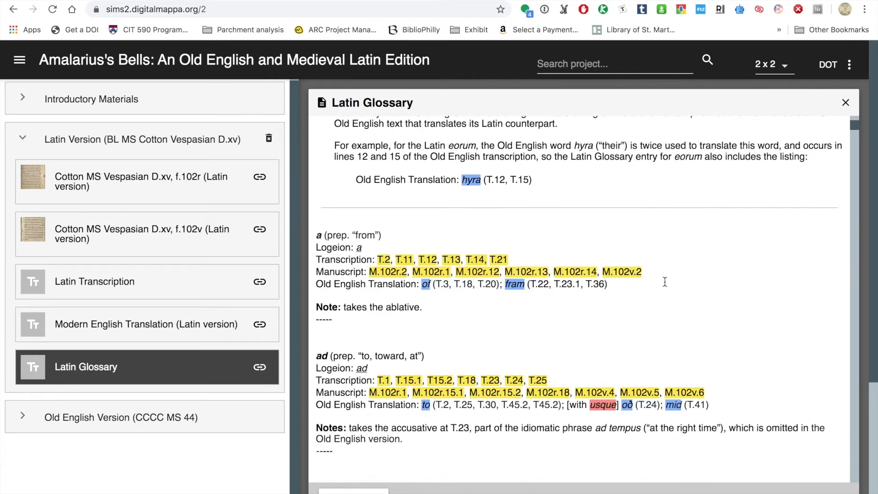
scroll(700, 220, "down", 3)
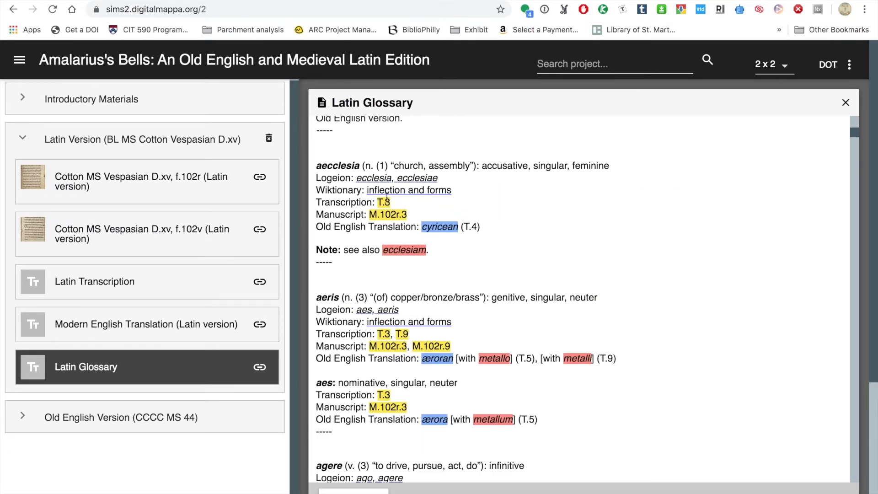
Open the f.102r manuscript image from M.102r.3 in the "aecclesia" entry, and briefly hide the sidebar to enlarge both documents.
mouse_move(383, 202)
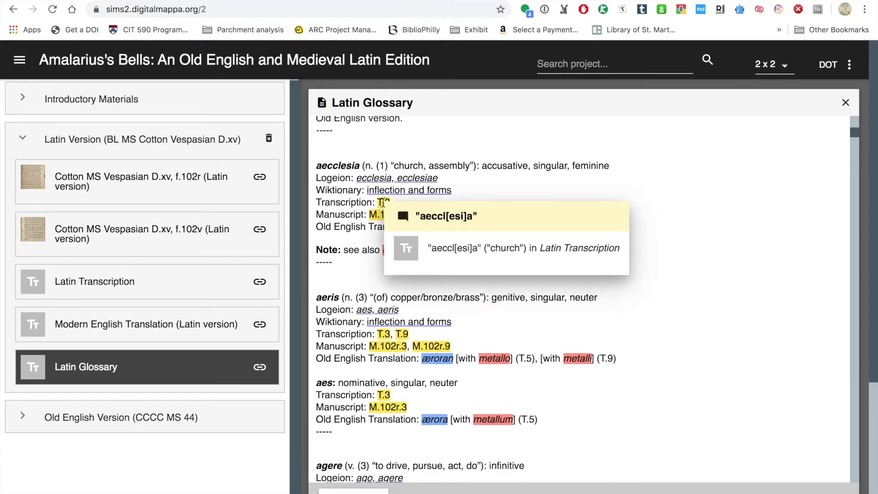
left_click(378, 213)
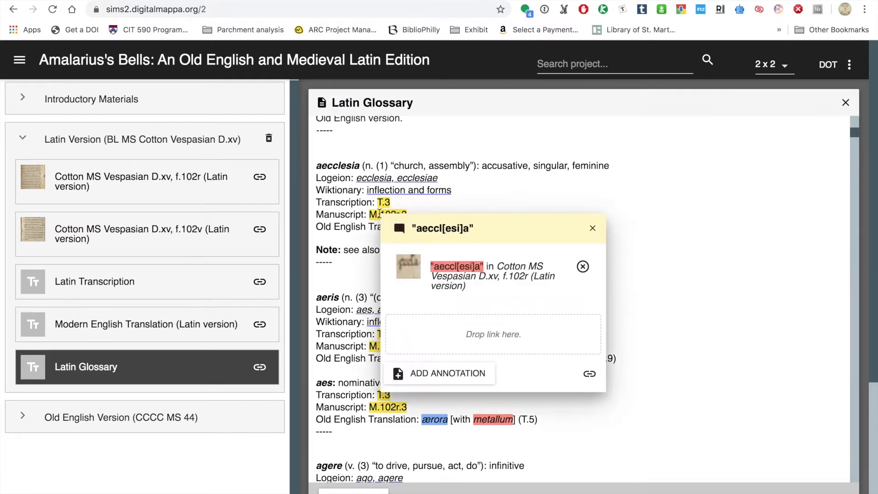
left_click(513, 276)
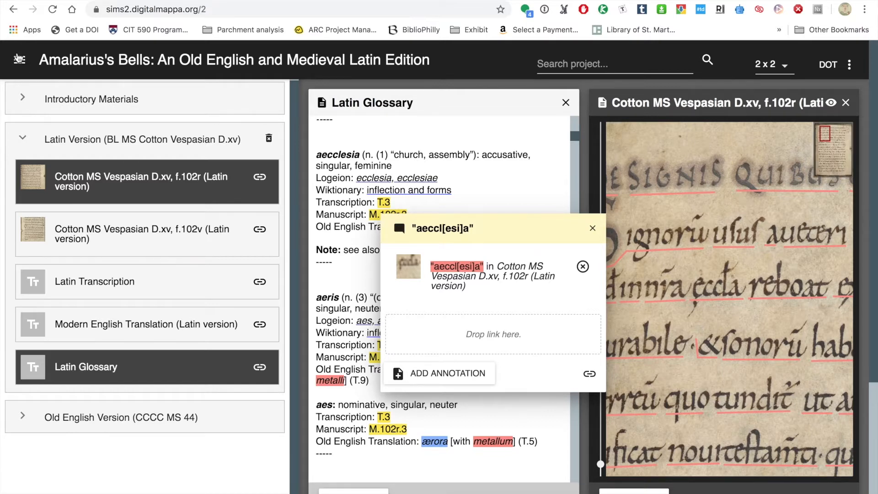
left_click(19, 59)
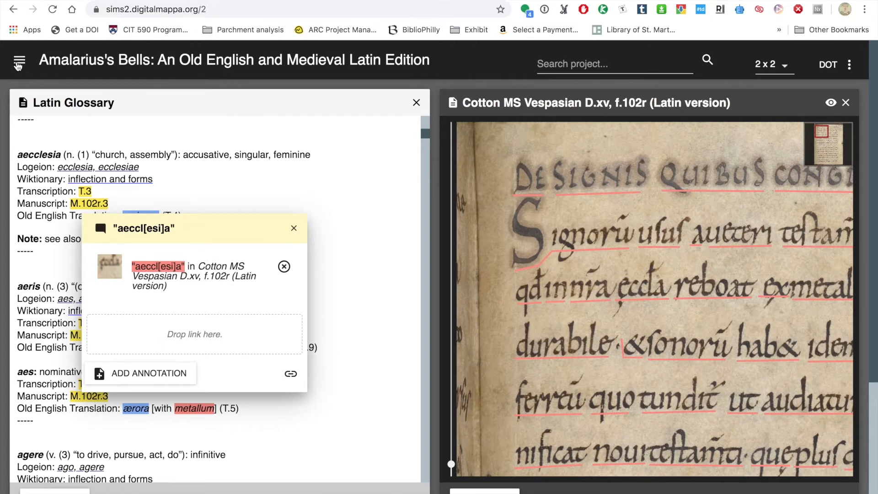
left_click(20, 61)
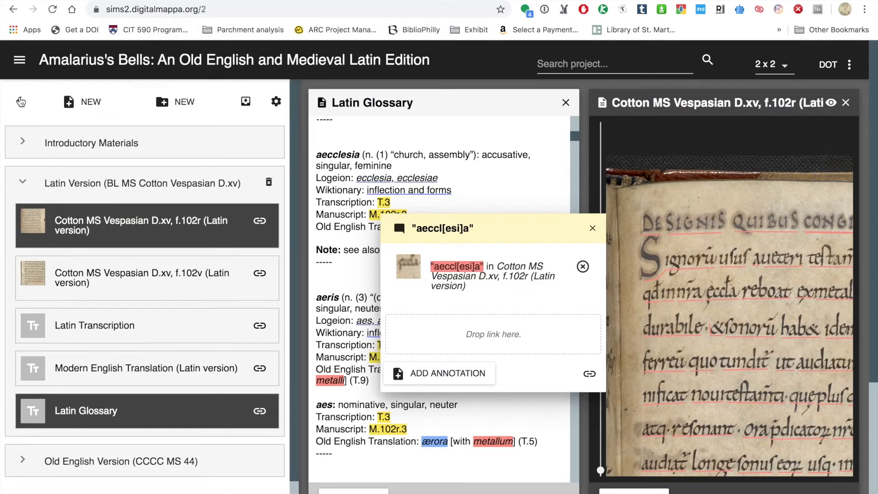
Return to the project list and open the Virtual Mappa 2.0 project.
left_click(21, 105)
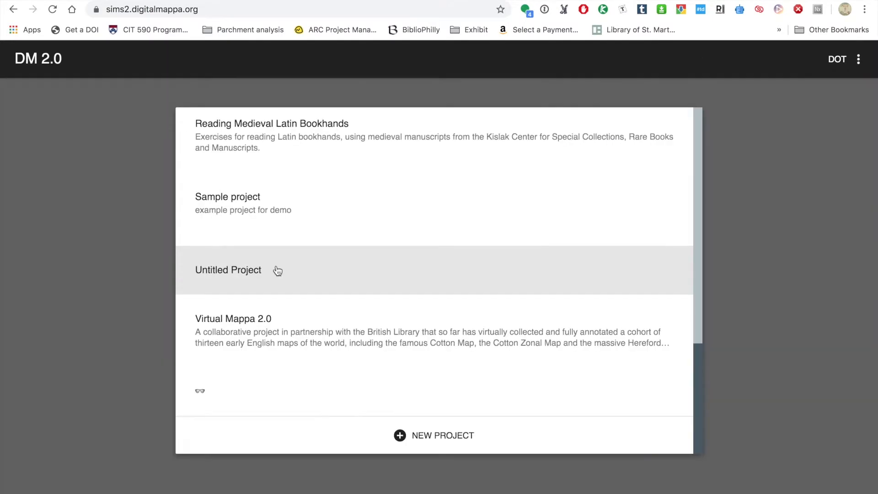
left_click(280, 340)
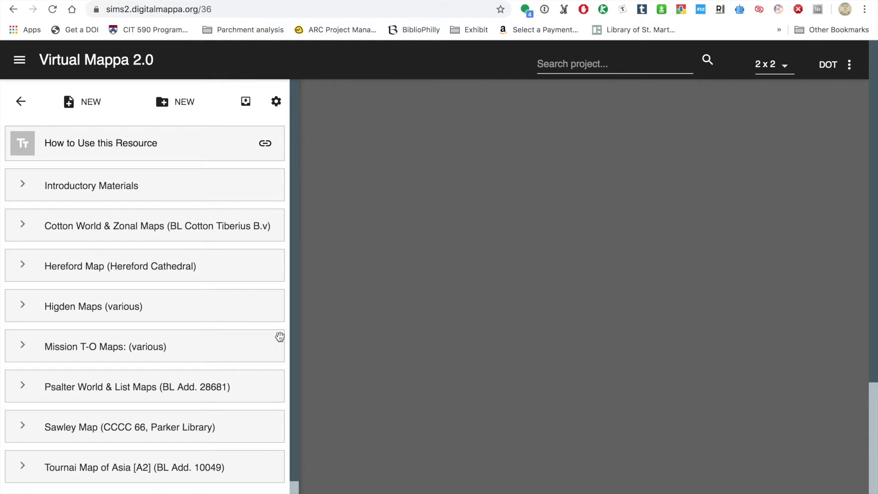
Open the Hereford Map image from the Hereford Map (Hereford Cathedral) folder and hide the sidebar to enlarge it.
scroll(258, 328, "down", 1)
scroll(259, 338, "up", 1)
left_click(23, 265)
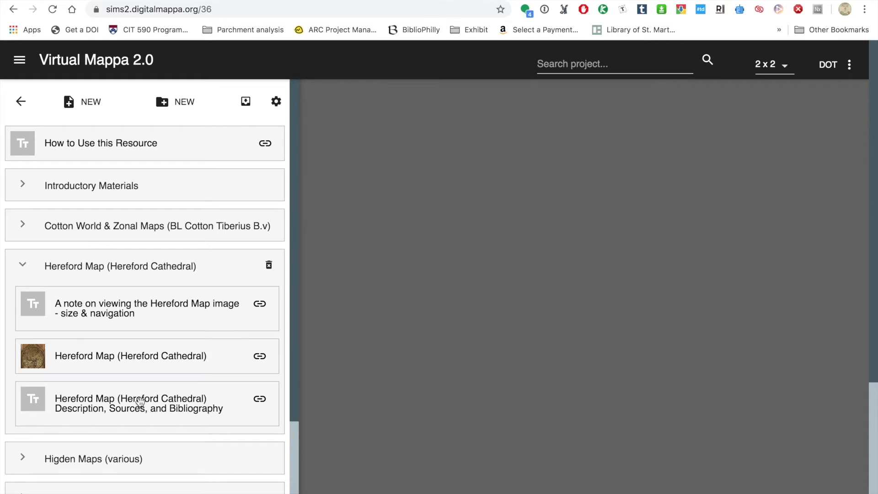
left_click(43, 357)
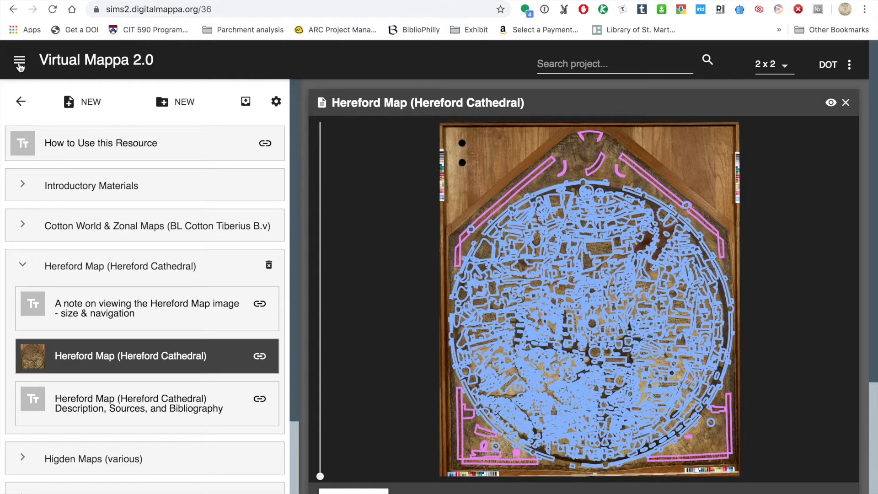
left_click(19, 64)
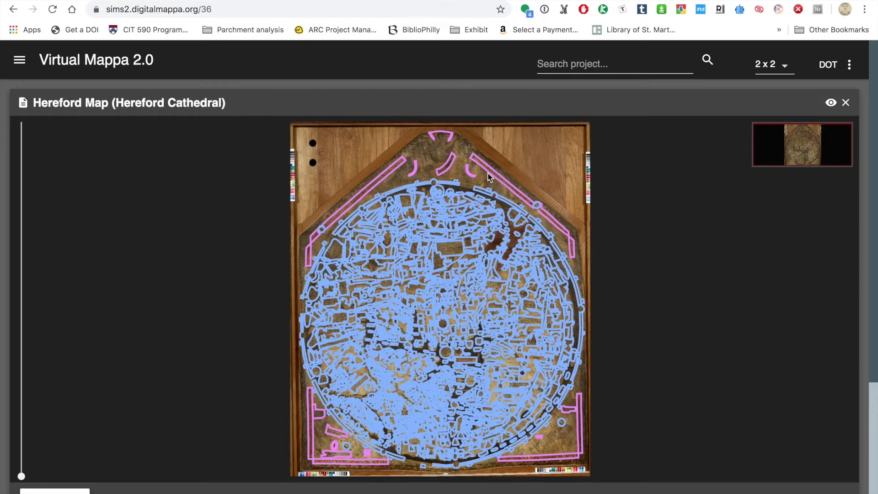
View the "A Iulio Cesare" annotation linked to the map's pink border highlight, then close its link window and text.
mouse_move(487, 172)
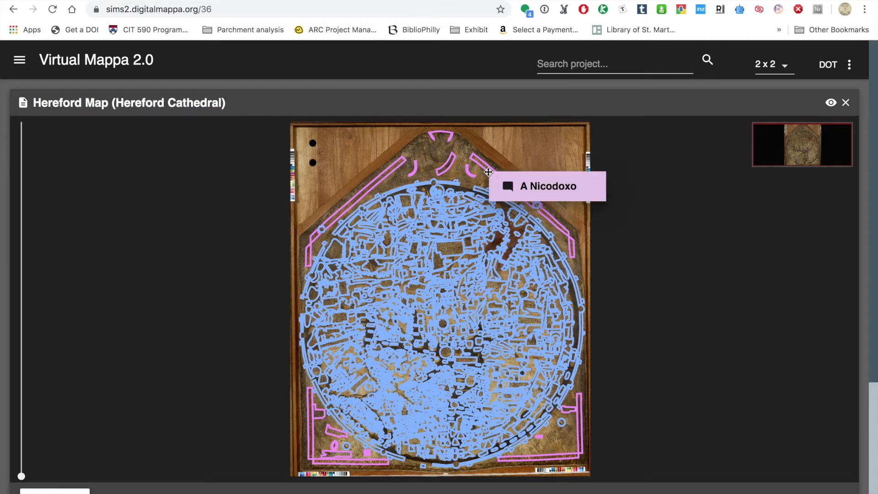
left_click(384, 179)
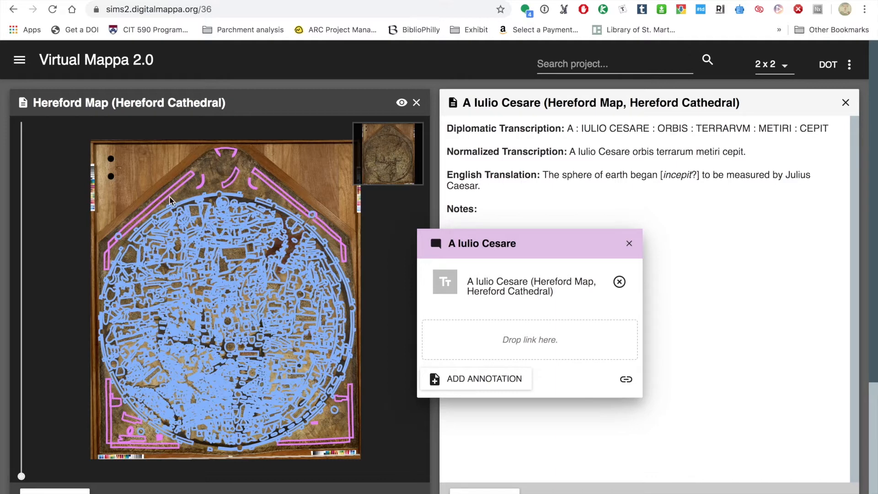
mouse_move(268, 185)
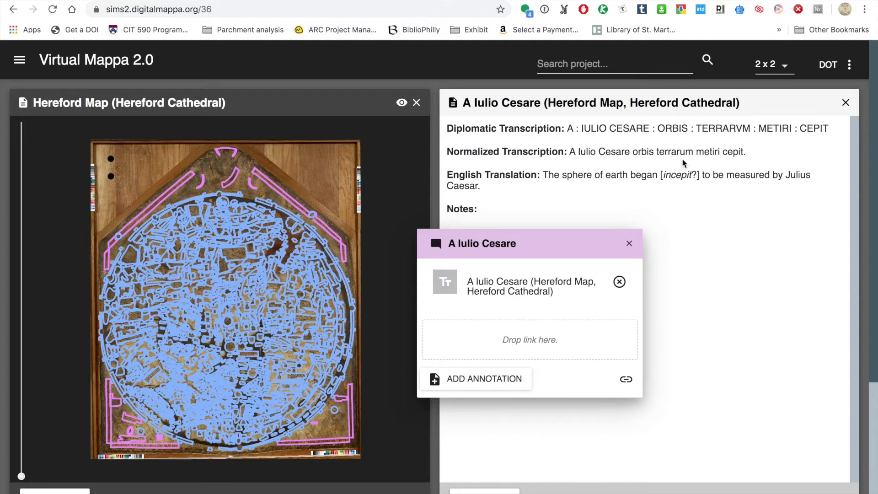
left_click_drag(569, 236, 588, 315)
left_click(652, 321)
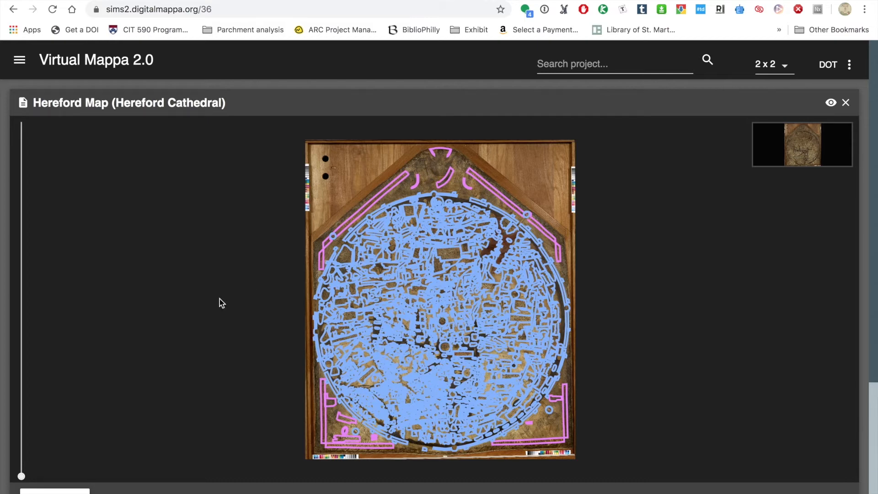
Open the Manticora annotation text from the manticore's highlight on the Hereford map, then close its link window and document.
left_click_drag(22, 476, 25, 356)
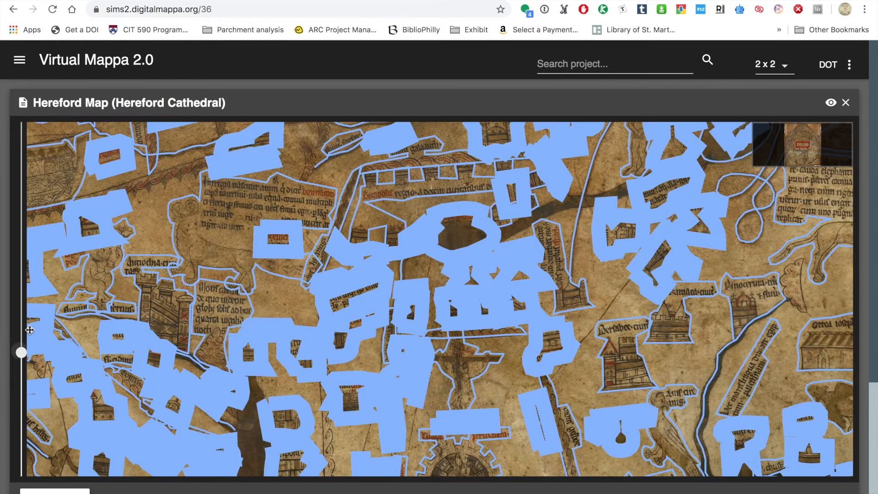
mouse_move(30, 329)
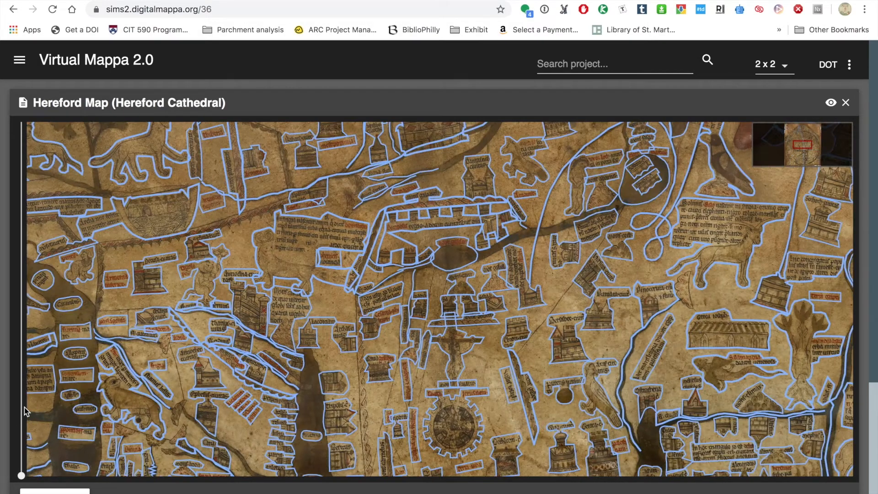
left_click(22, 413)
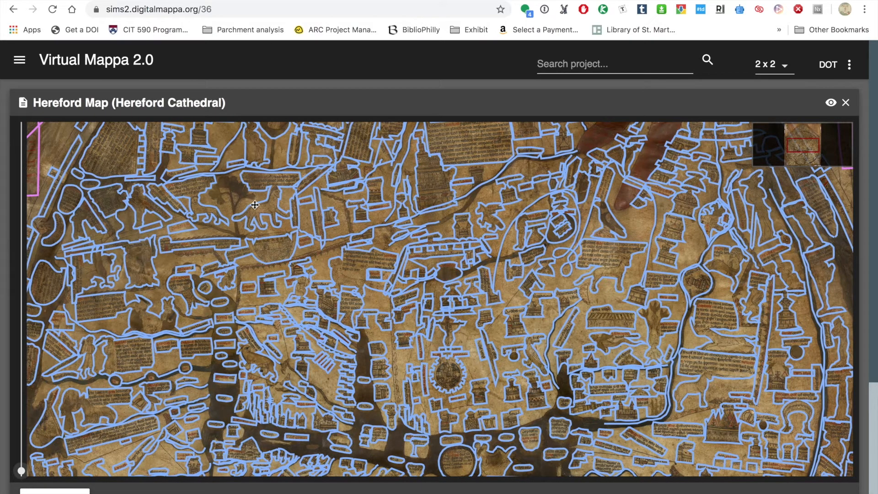
mouse_move(255, 205)
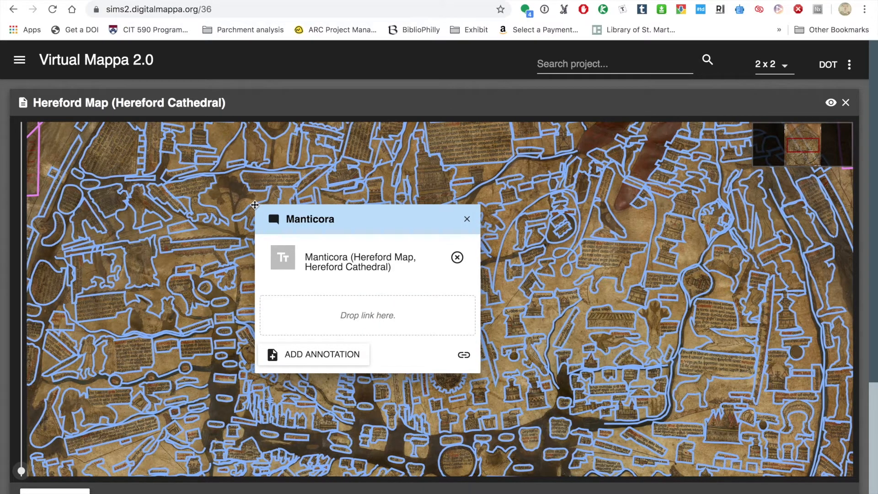
left_click_drag(302, 215, 347, 196)
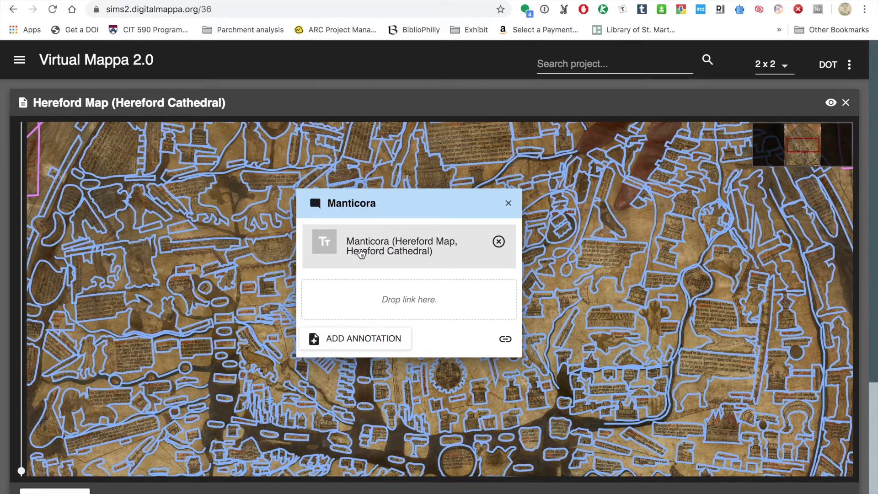
left_click(362, 254)
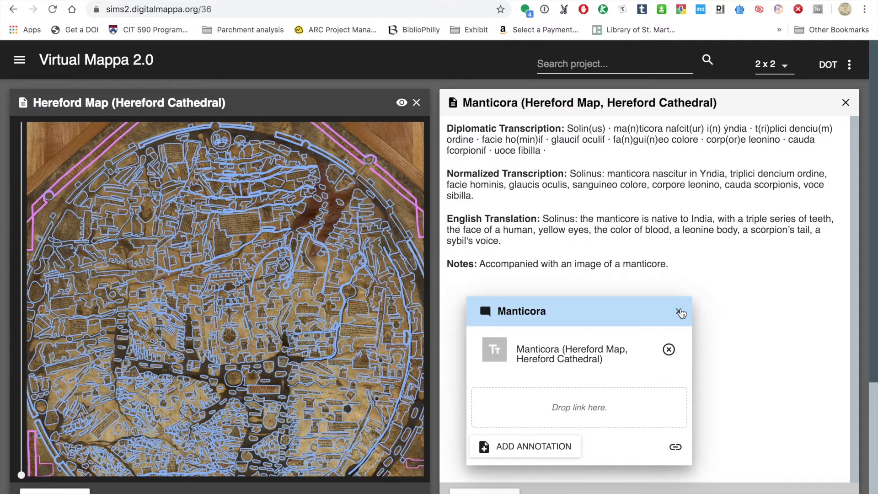
left_click(678, 311)
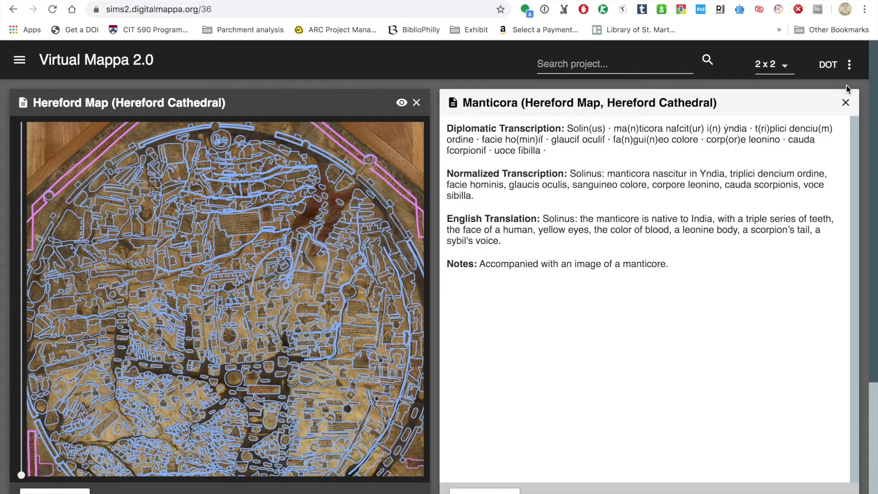
left_click(846, 102)
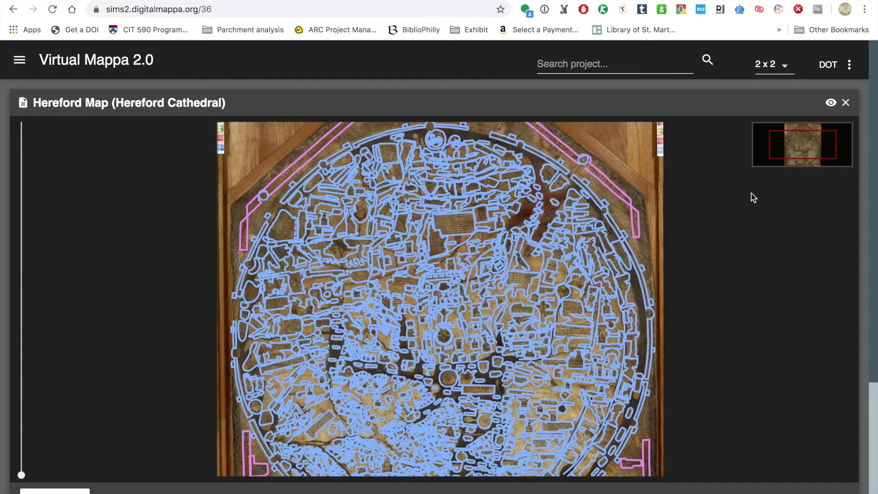
Return to the project list and create a new project.
left_click(18, 63)
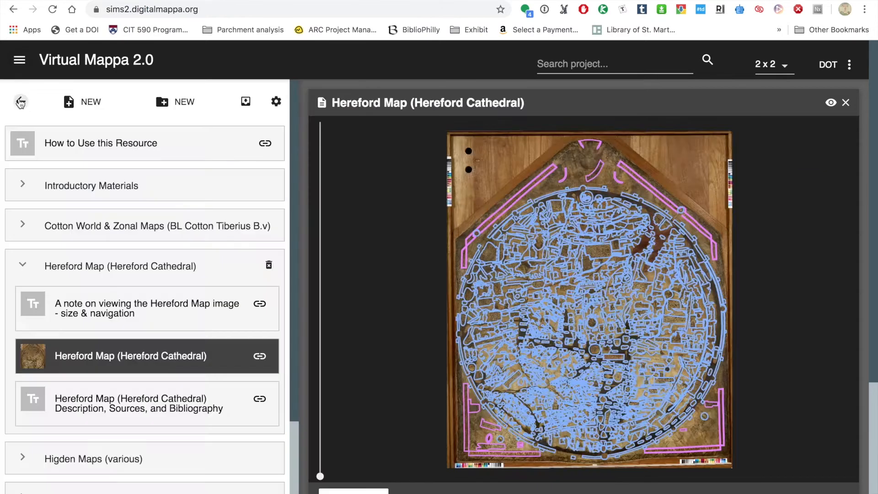
left_click(19, 103)
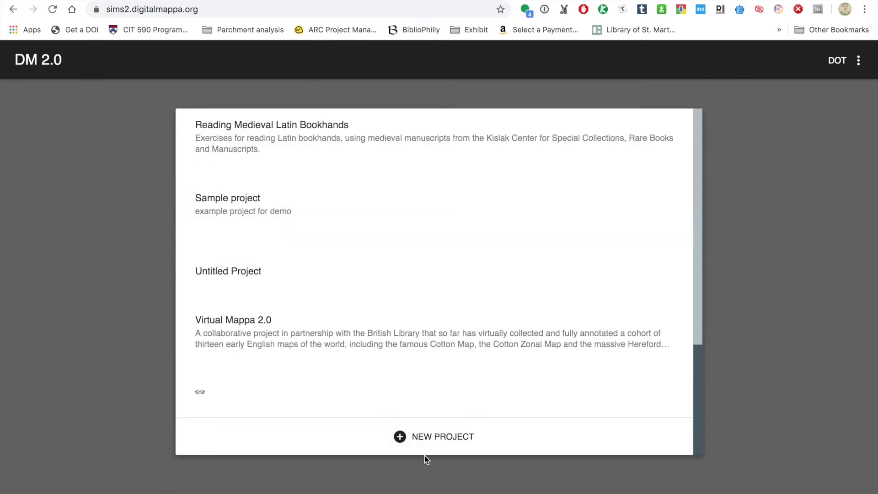
left_click(407, 439)
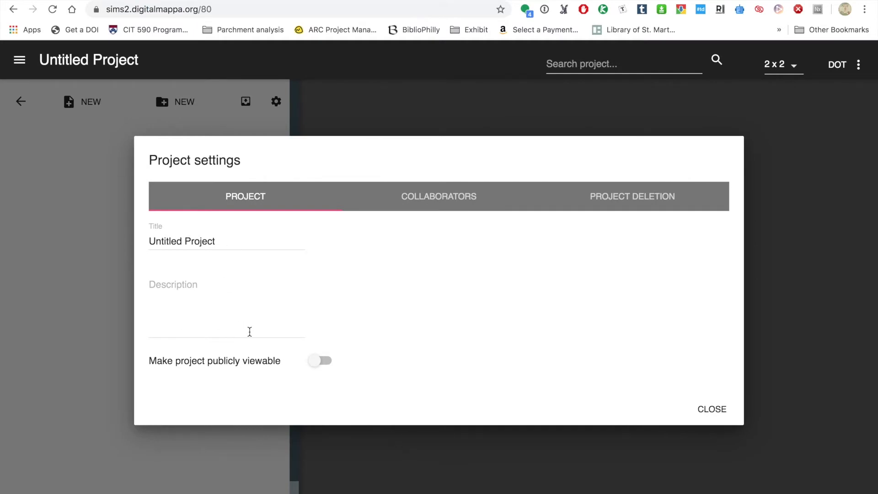
Review the permission levels available for invited collaborators in the project settings, then close the settings.
left_click(444, 200)
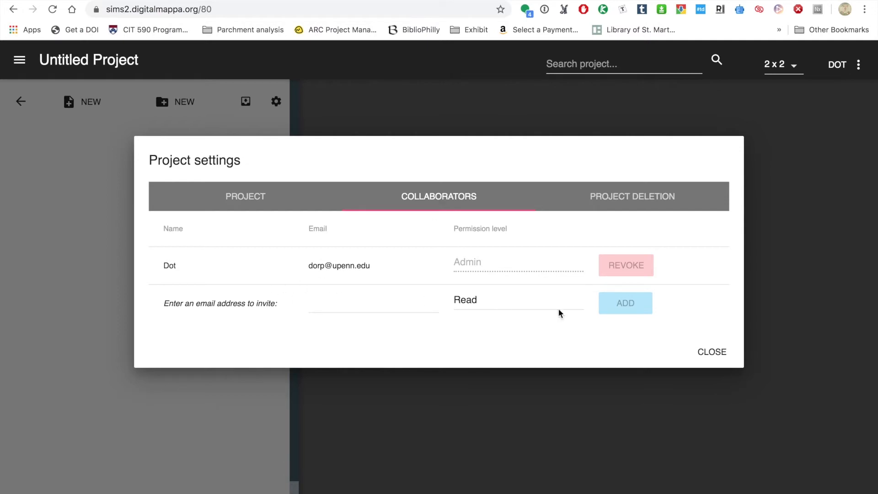
left_click(524, 303)
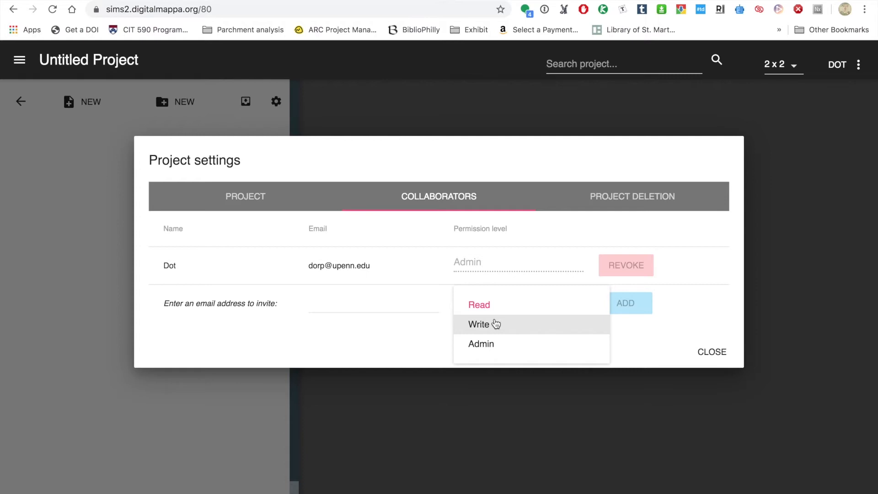
left_click(707, 352)
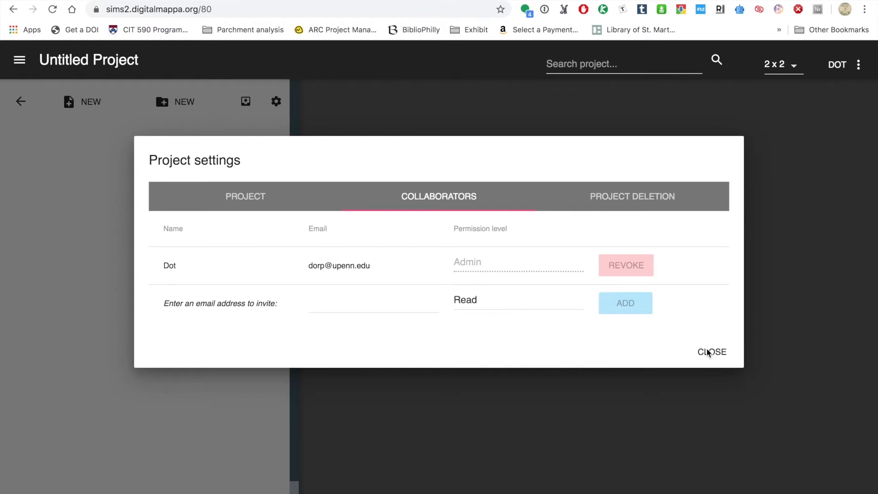
left_click(711, 352)
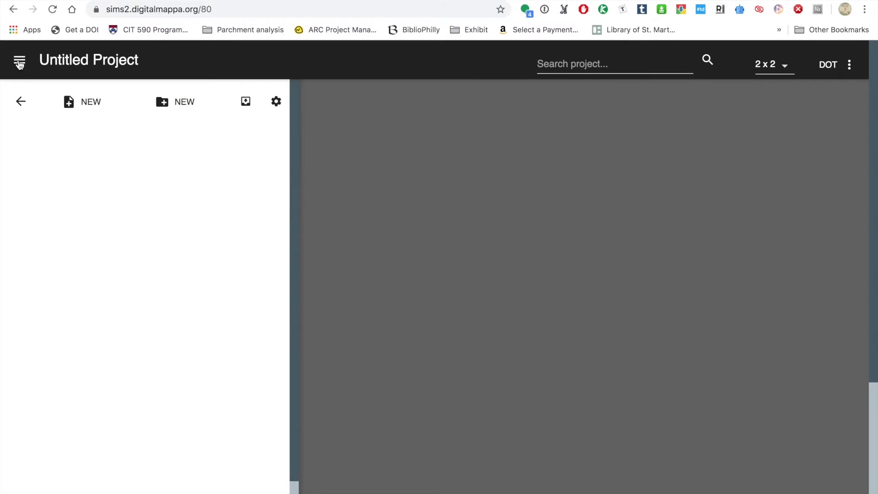
Return to the project list and open the "Sample project" project.
left_click(19, 62)
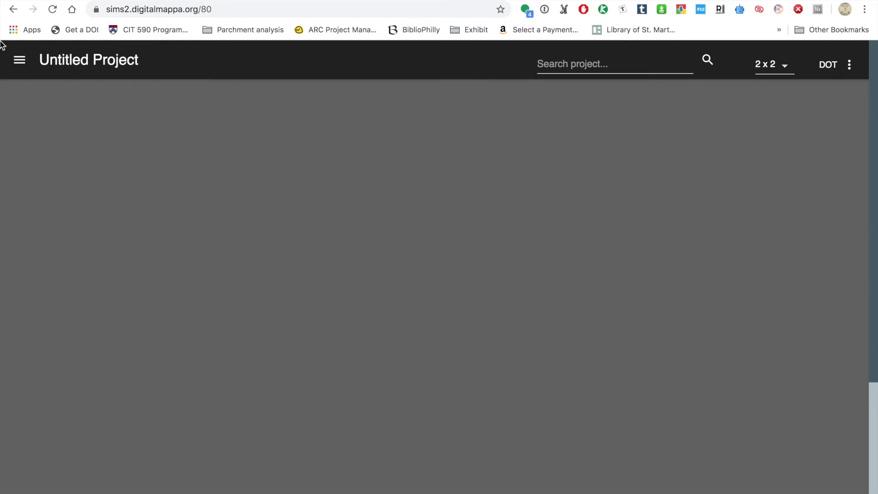
left_click(21, 63)
left_click(18, 101)
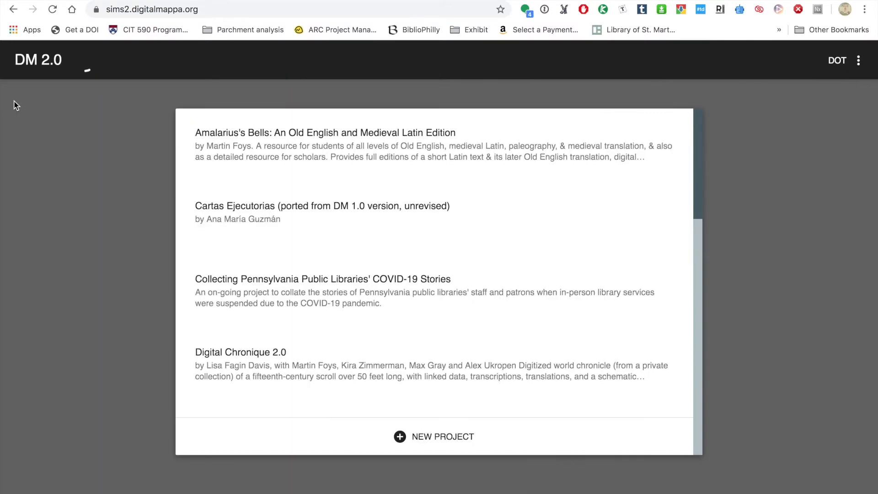
scroll(226, 253, "down", 5)
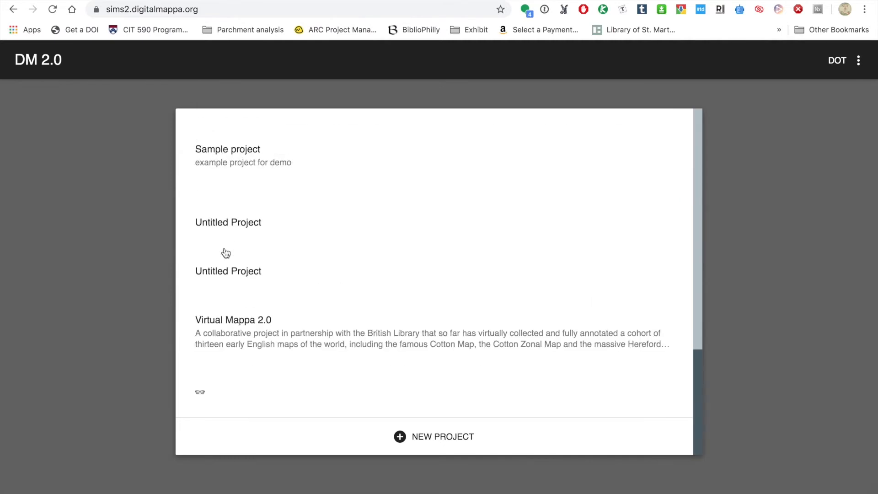
left_click(236, 153)
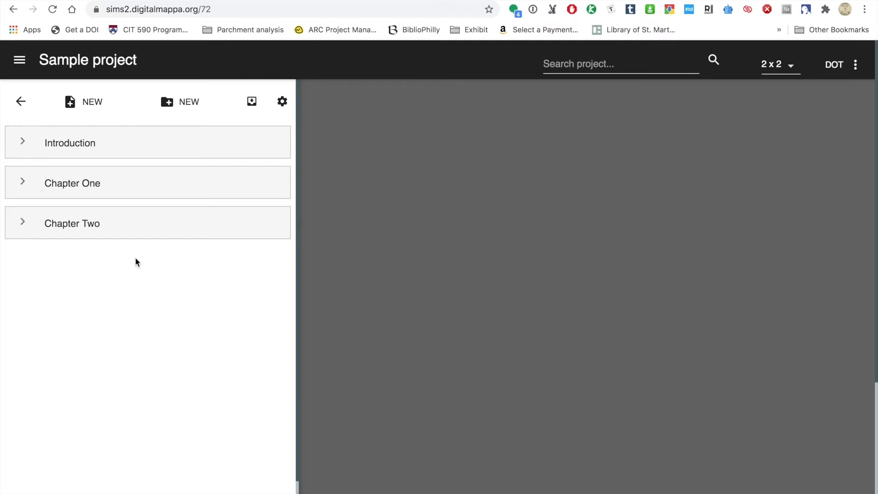
Add a folder named "Chapter Three" to the table of contents and place it below Chapter Two.
left_click(174, 104)
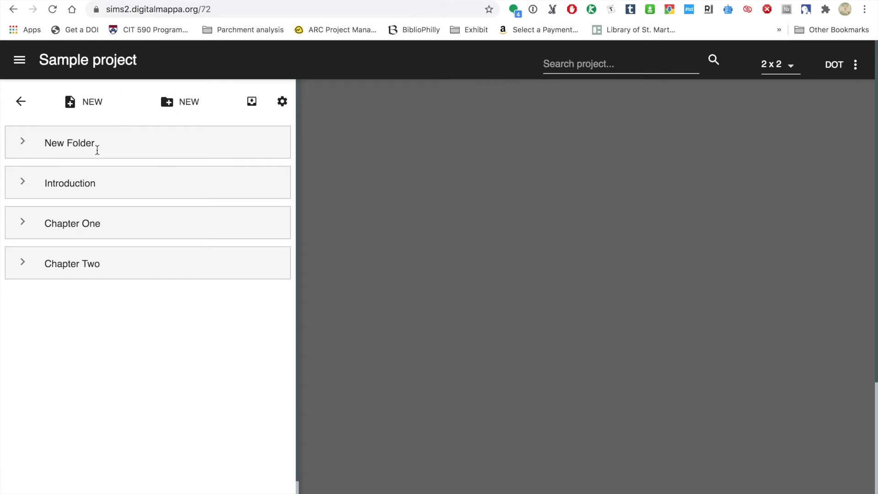
double_click(63, 142)
triple_click(75, 144)
type("j")
key("BackSpace")
type("Chapter Three")
left_click_drag(36, 142, 35, 287)
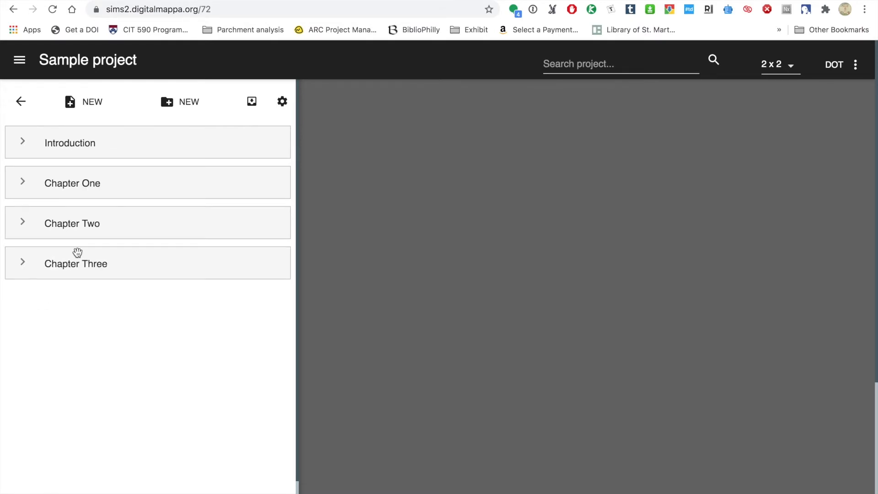
Add a folder named "Images", nest it inside the Chapter Three folder, and expand Chapter Three.
left_click(167, 105)
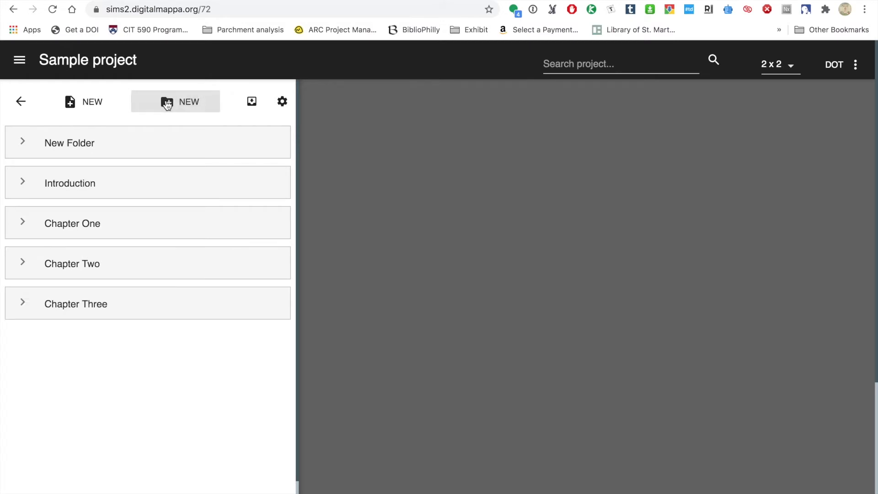
double_click(74, 145)
triple_click(74, 144)
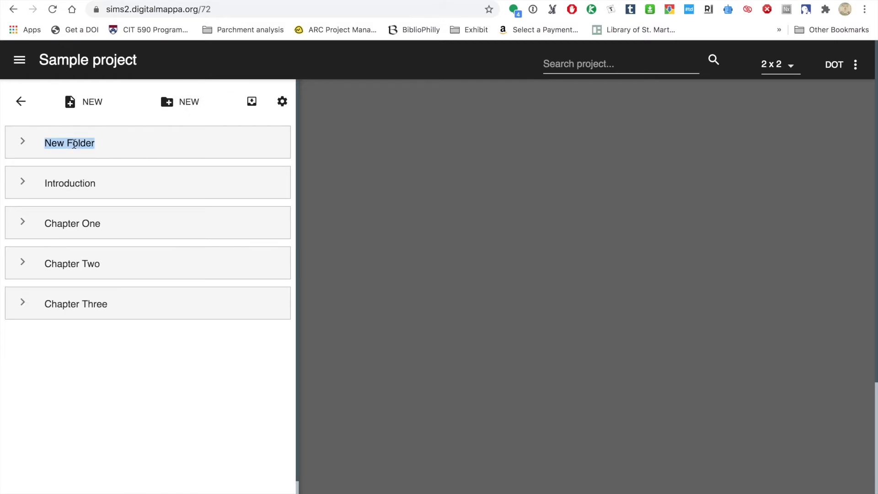
type("Images")
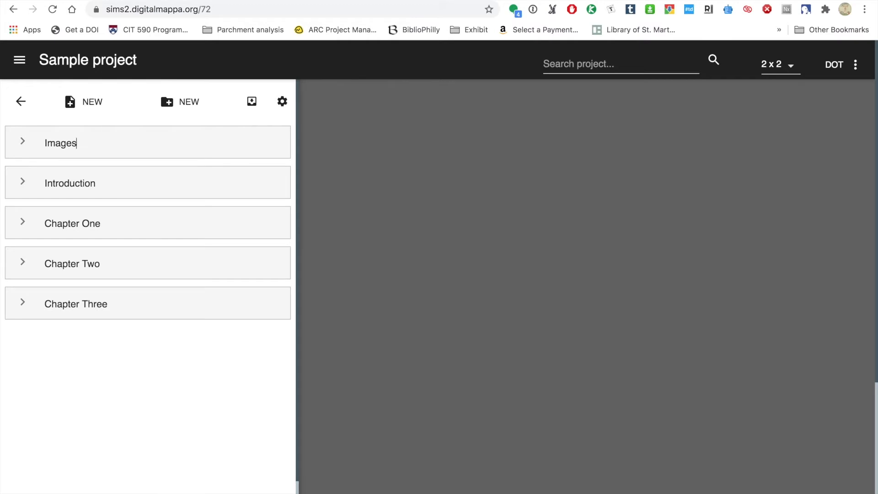
left_click_drag(32, 166, 47, 296)
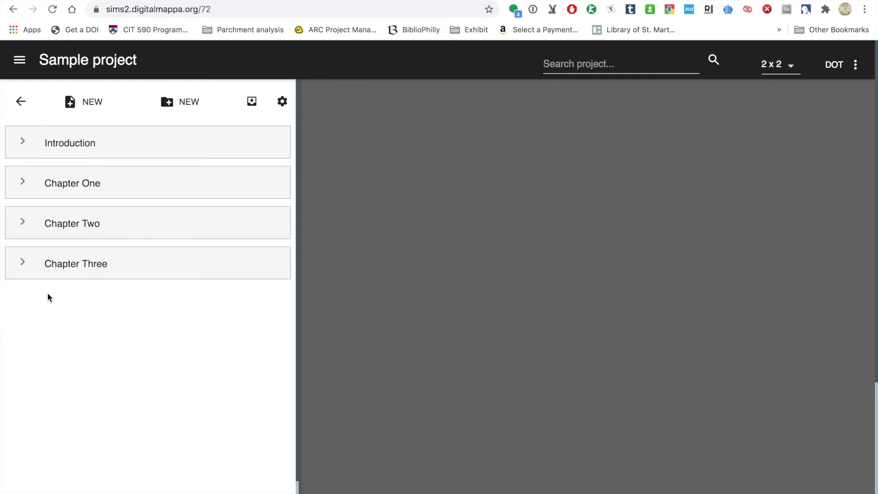
left_click(24, 263)
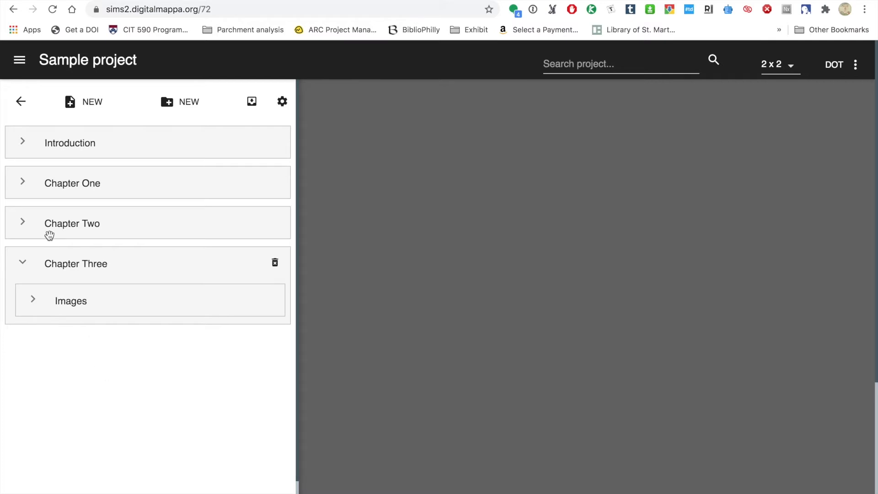
Expand the Introduction and Chapter One folders to examine the text and image documents they contain.
left_click(20, 142)
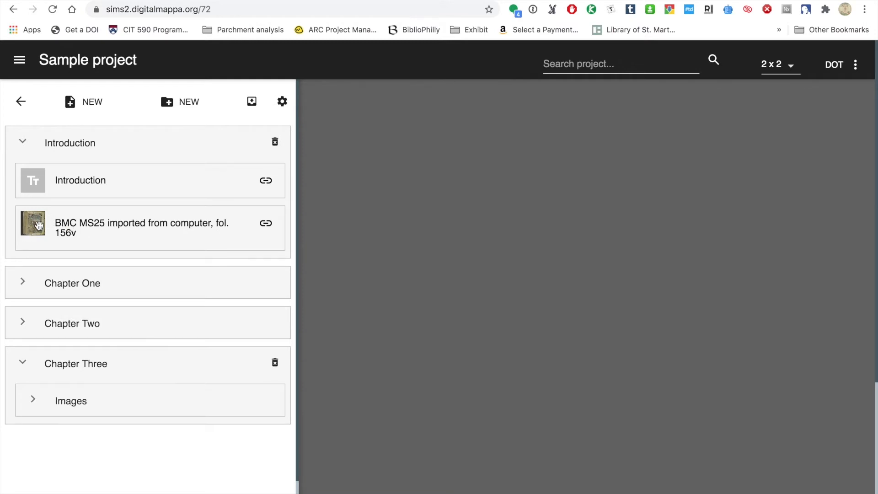
left_click(22, 283)
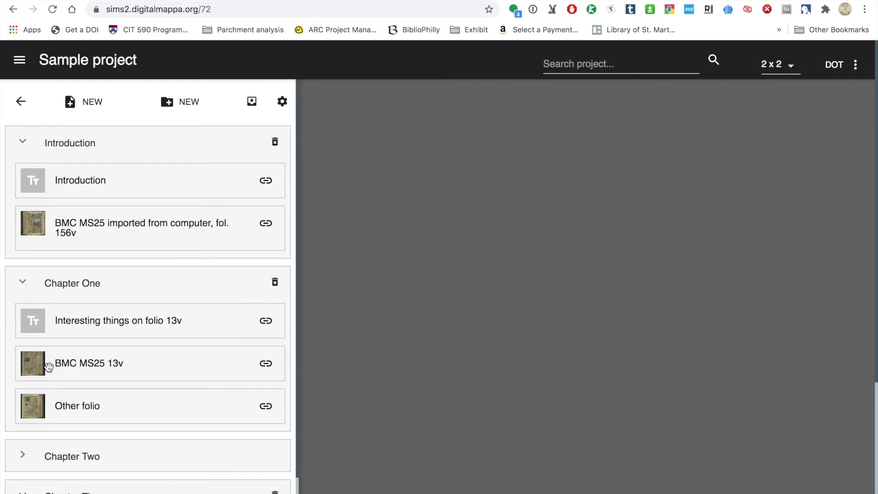
Collapse the Chapter One and Introduction folders and add a new text document to the table of contents.
left_click(24, 282)
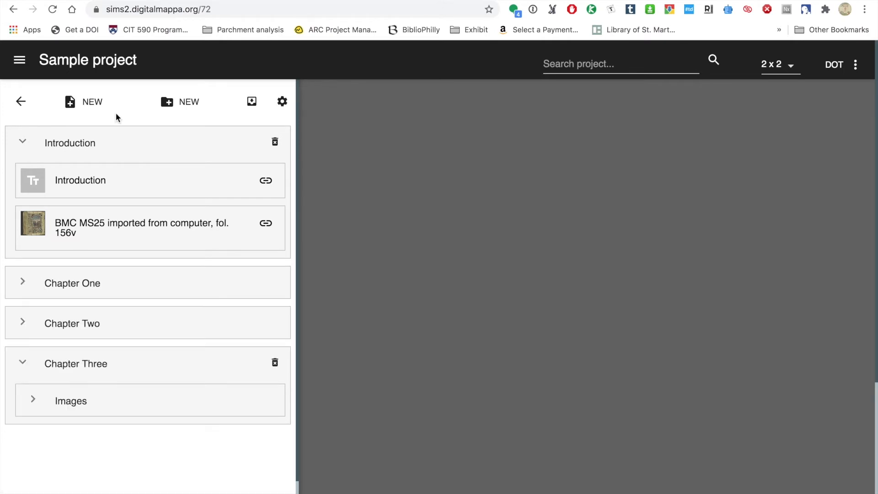
left_click(23, 141)
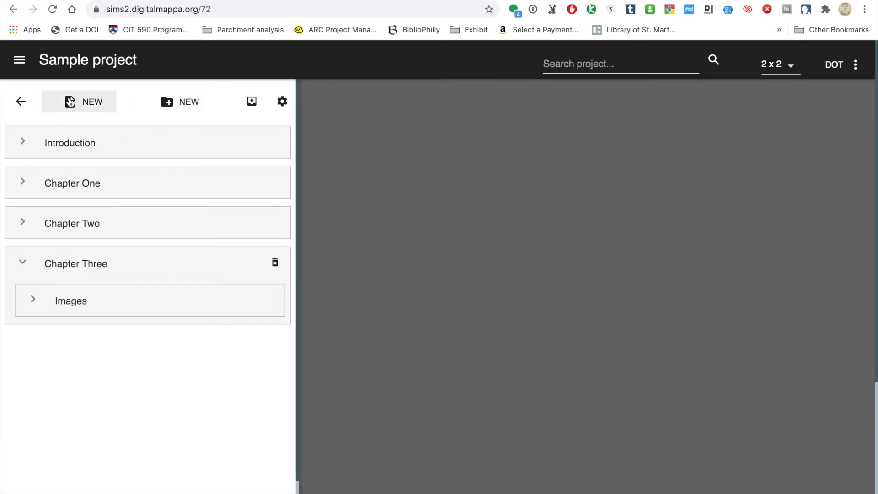
left_click(80, 100)
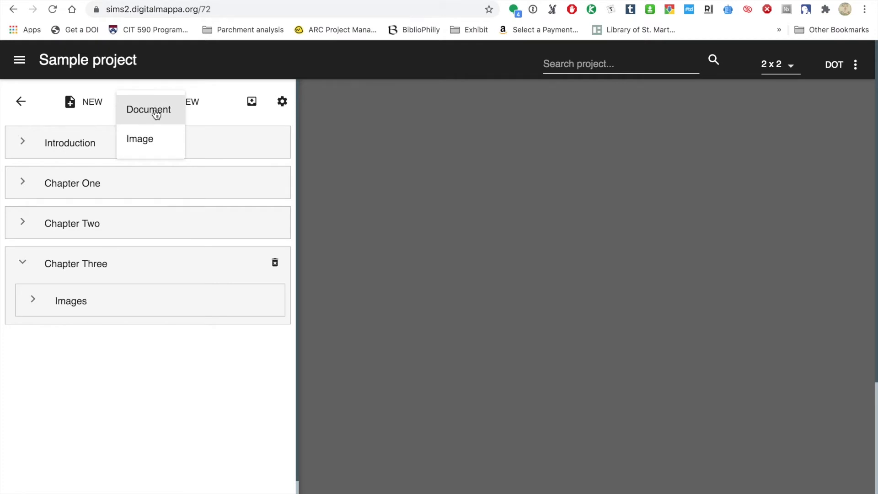
left_click(156, 114)
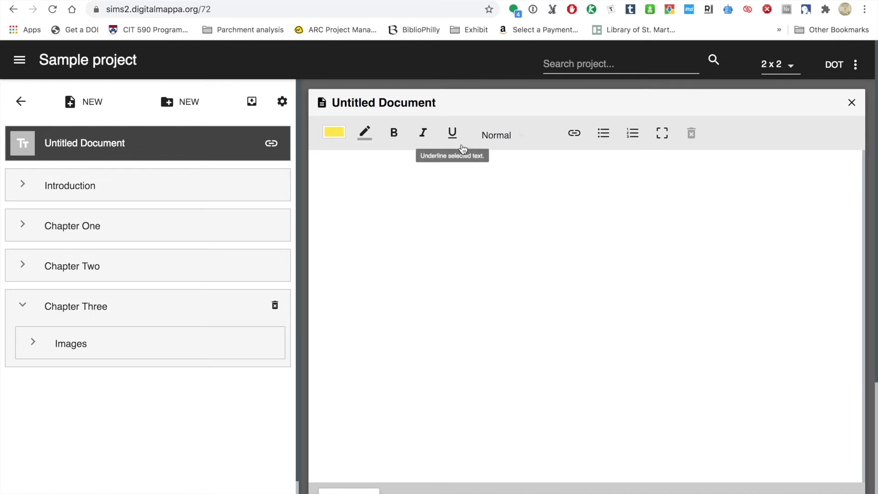
Retitle the untitled text document "Chapter Three".
left_click(503, 136)
left_click(627, 218)
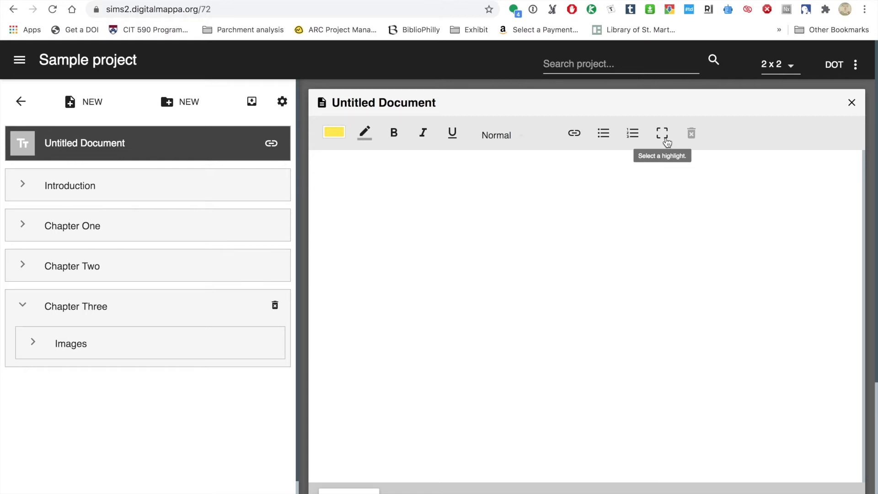
triple_click(405, 105)
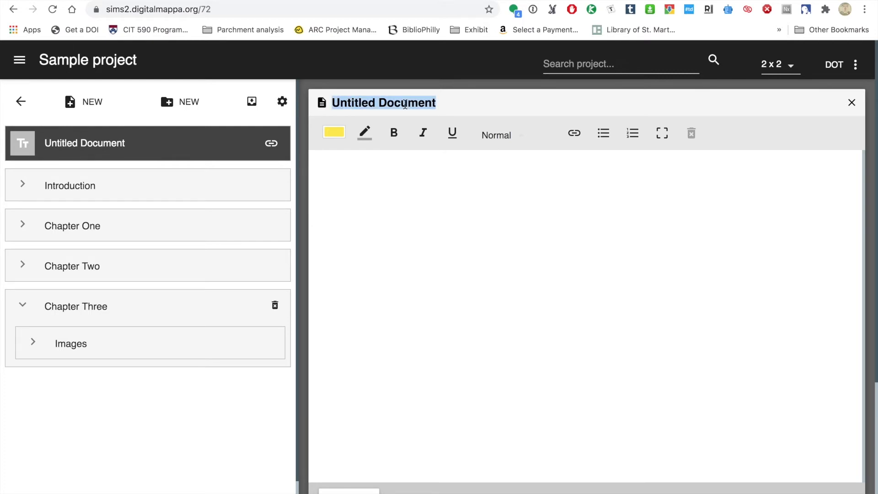
type("Chapter Three")
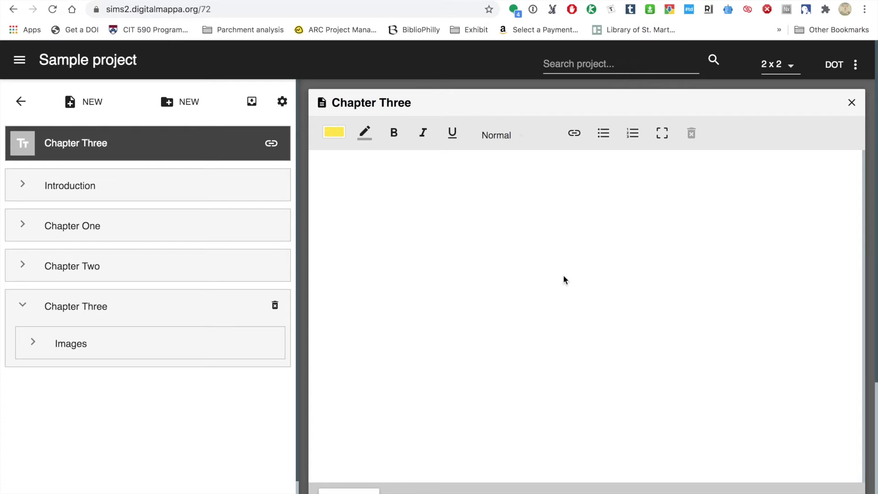
Write "This is chapter three of the sample project" in the body of the Chapter Three document.
left_click(377, 167)
type("This is chapter ")
type("three of the samp")
type("le t")
type("roject")
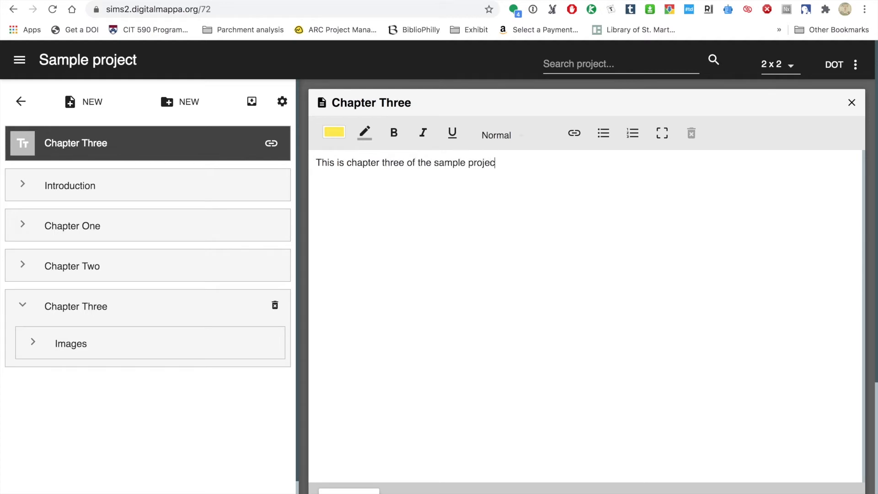
Format the whole sentence in the Chapter Three document with a larger text size.
triple_click(382, 163)
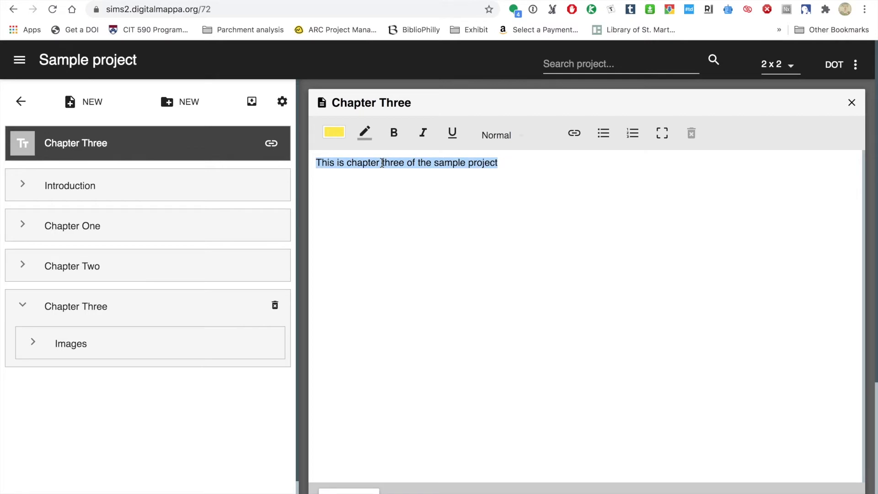
left_click(487, 135)
left_click(498, 202)
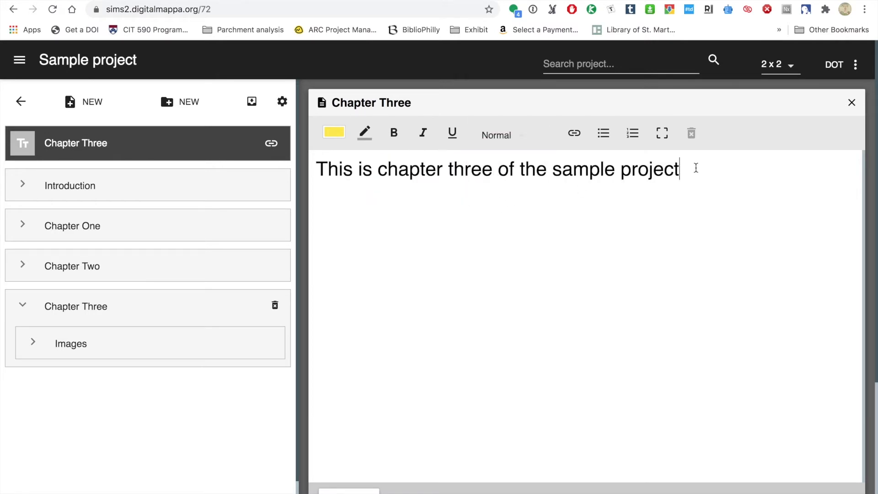
key("Return")
Move the Chapter Three document into the Chapter Three folder above Images, and close the document.
left_click_drag(27, 142, 36, 325)
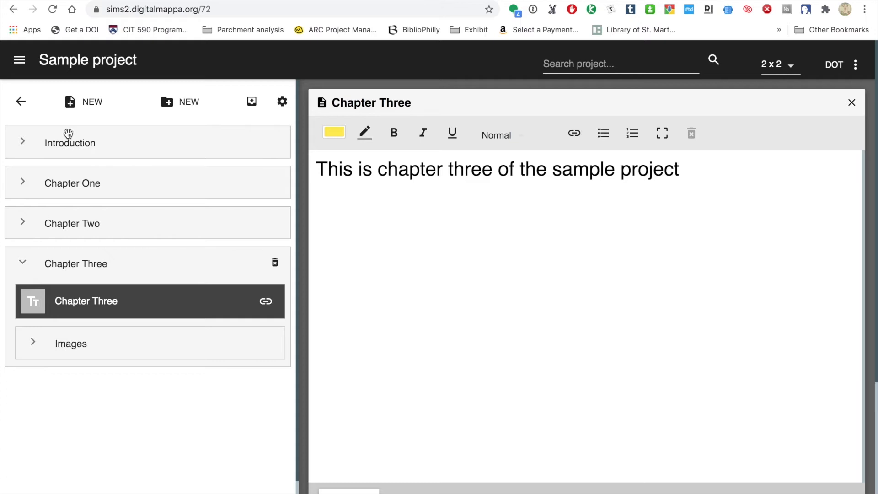
left_click(851, 103)
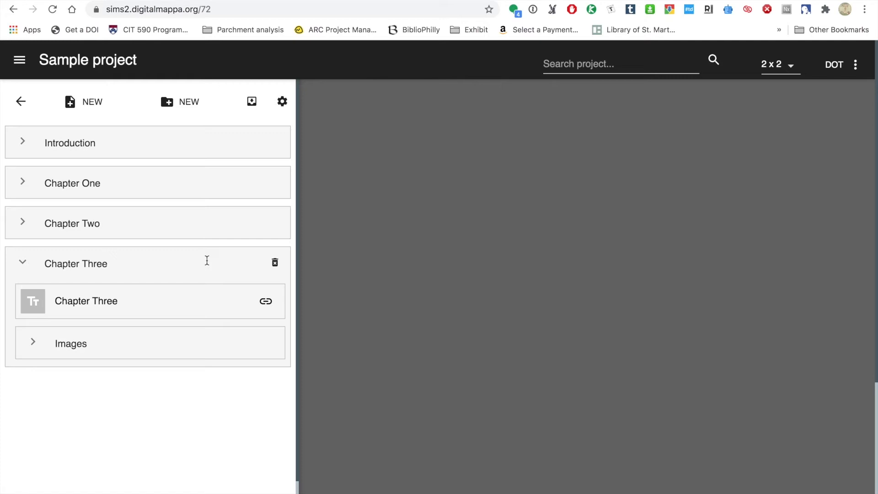
Open the BiblioPhilly website at bibliophilly.library.upenn.edu in a new browser tab.
left_click(197, 109)
key("super+t")
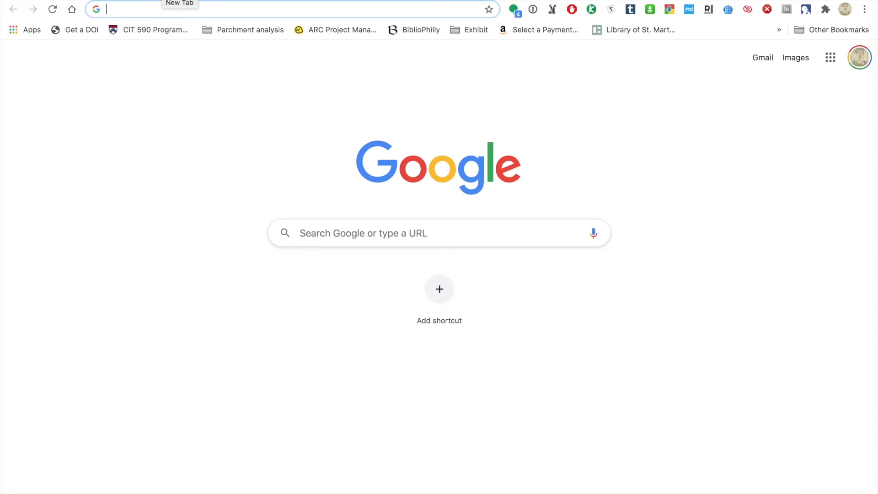
type("bibli")
key("Return")
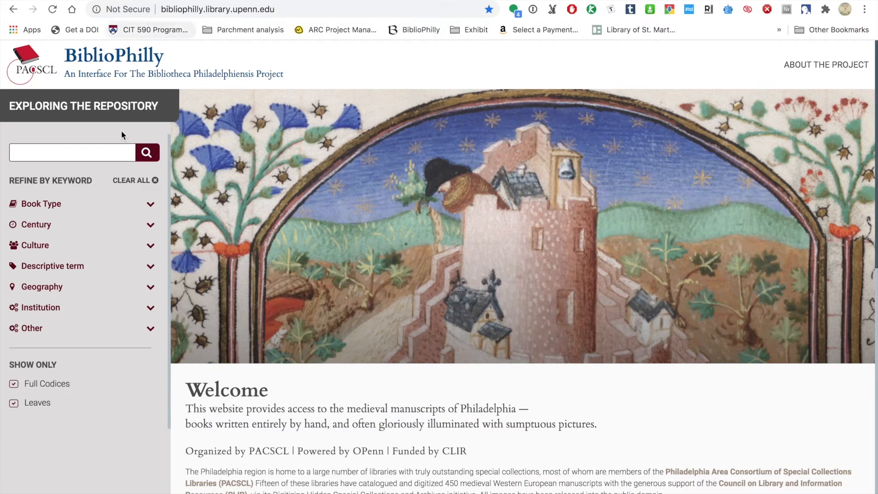
Filter the BiblioPhilly repository by the book type Book of Hours and open manuscript Lewis E M 5:19.
left_click(148, 205)
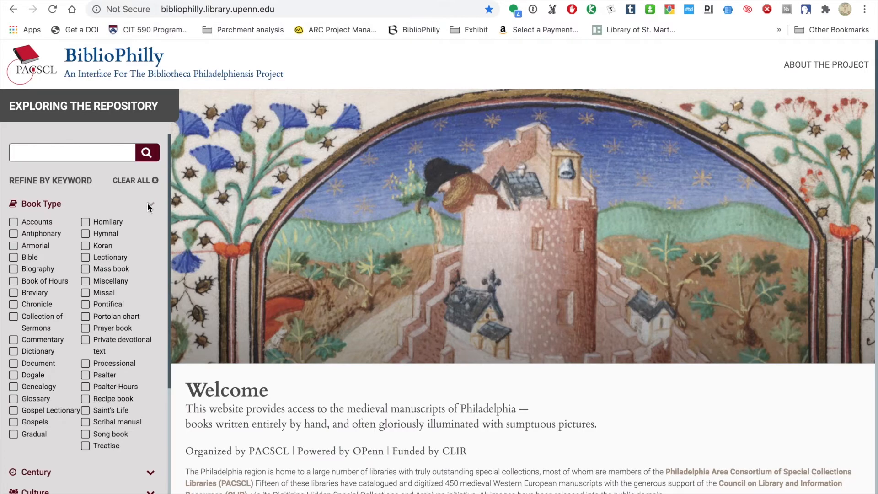
left_click(14, 283)
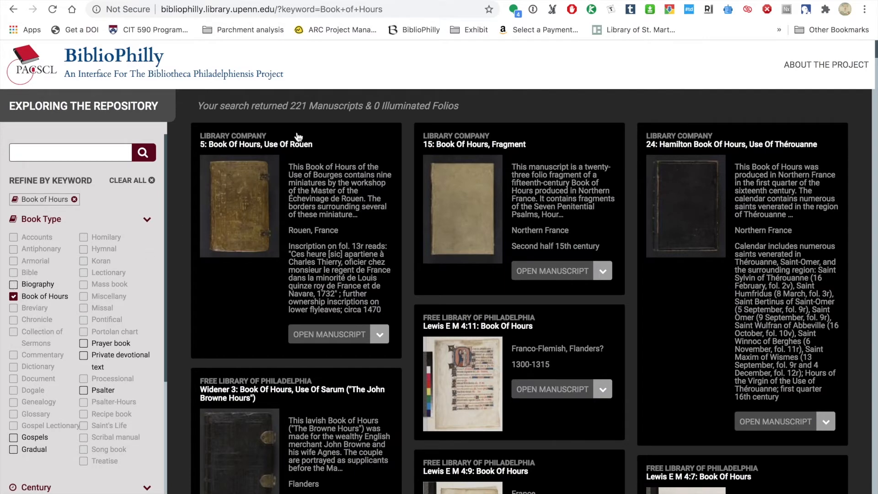
scroll(323, 122, "down", 4)
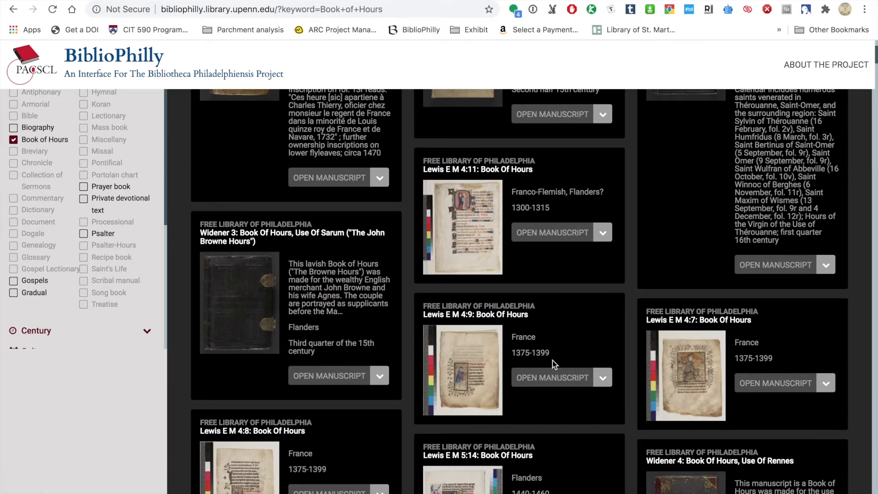
scroll(552, 361, "down", 4)
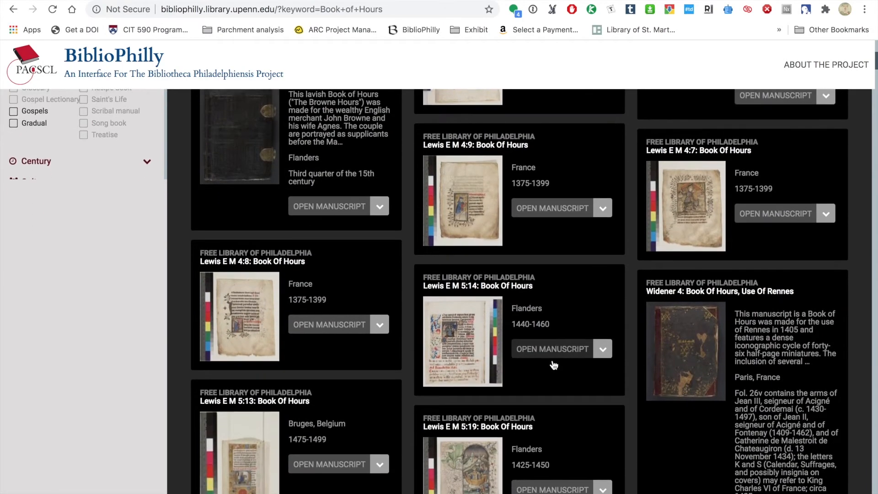
scroll(554, 361, "down", 5)
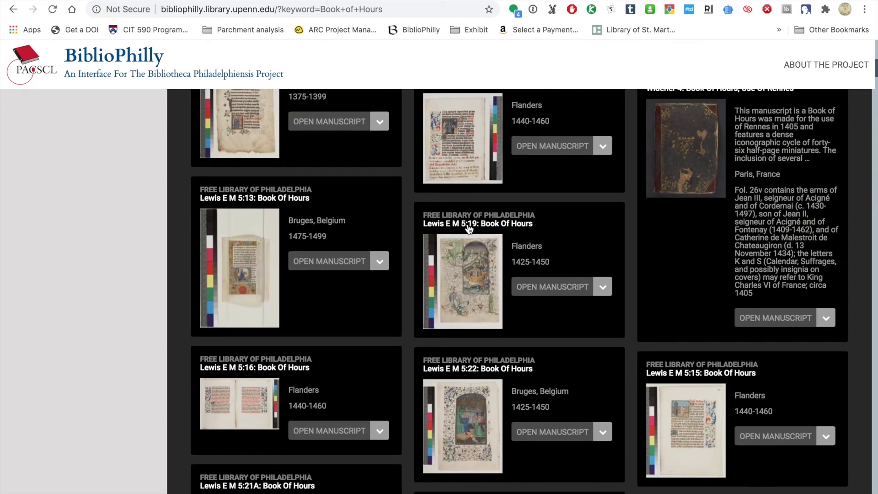
left_click(478, 251)
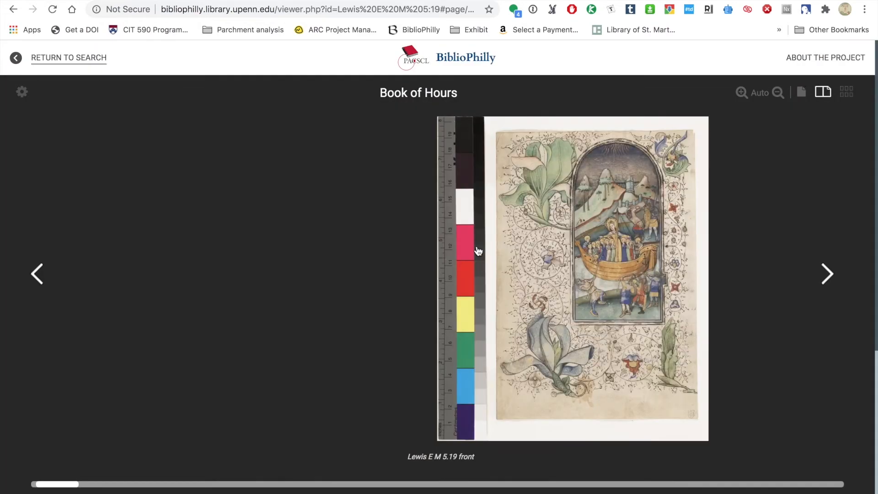
Review the manuscript's description, open the Lewis E M 5.19 front image as a large .jpg, and copy its web address.
scroll(756, 297, "down", 6)
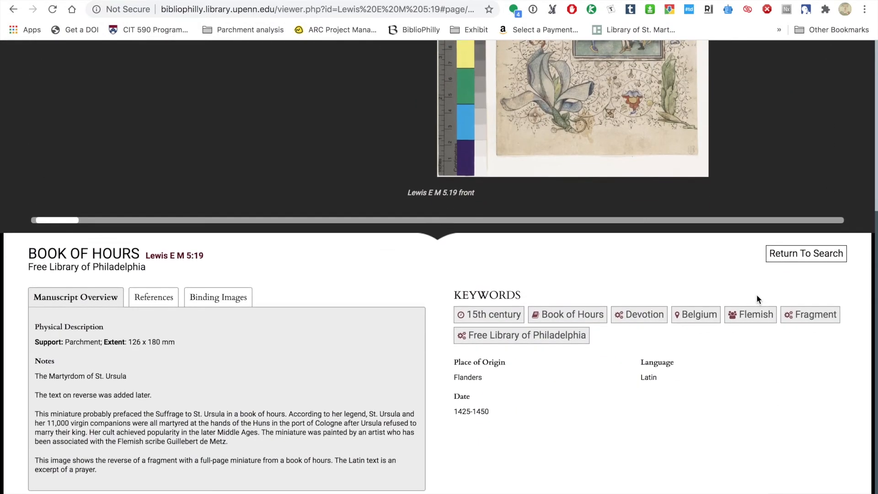
scroll(756, 299, "up", 6)
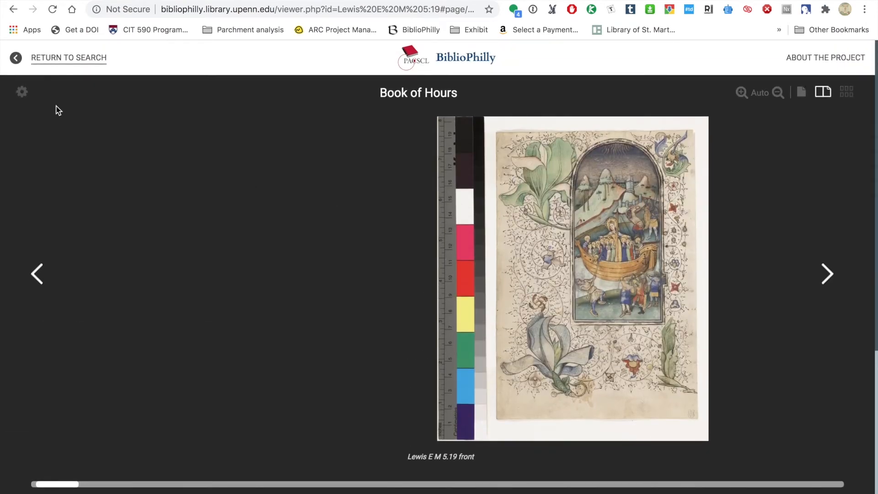
left_click(21, 93)
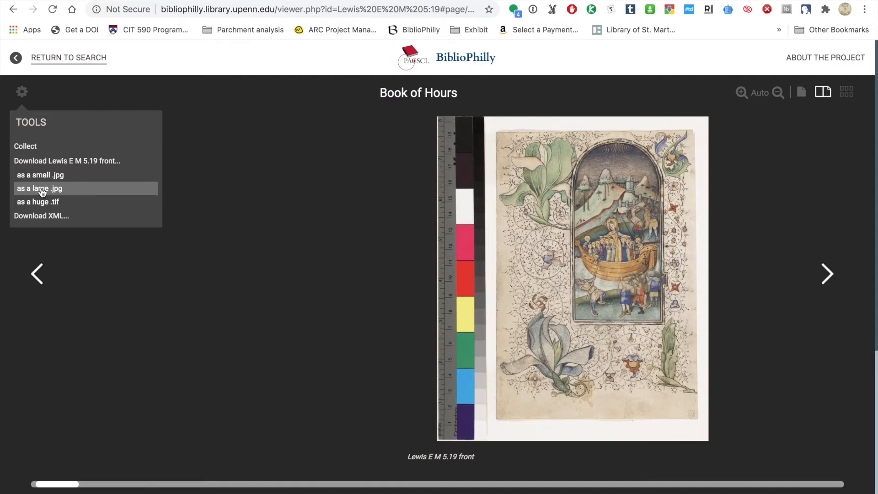
left_click(42, 191)
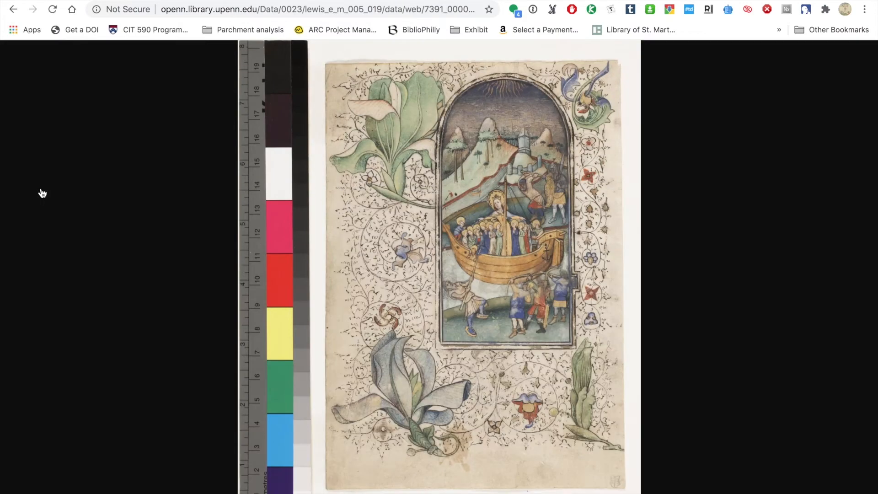
left_click(241, 10)
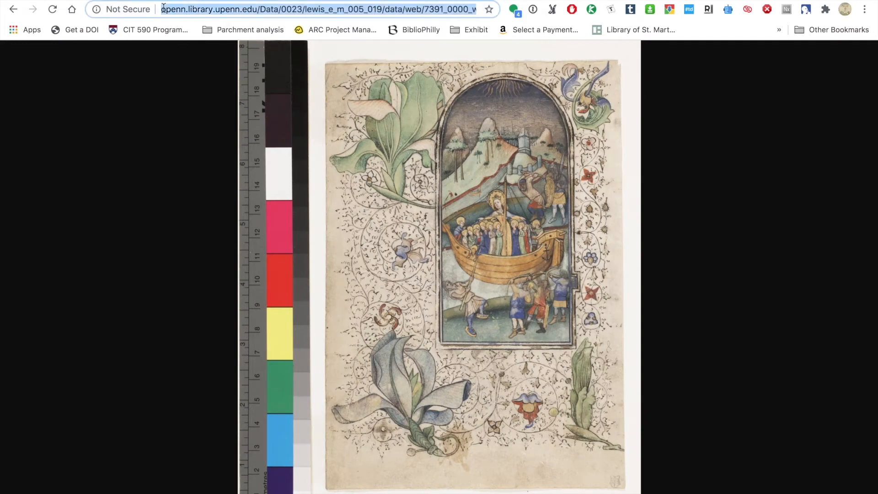
triple_click(182, 9)
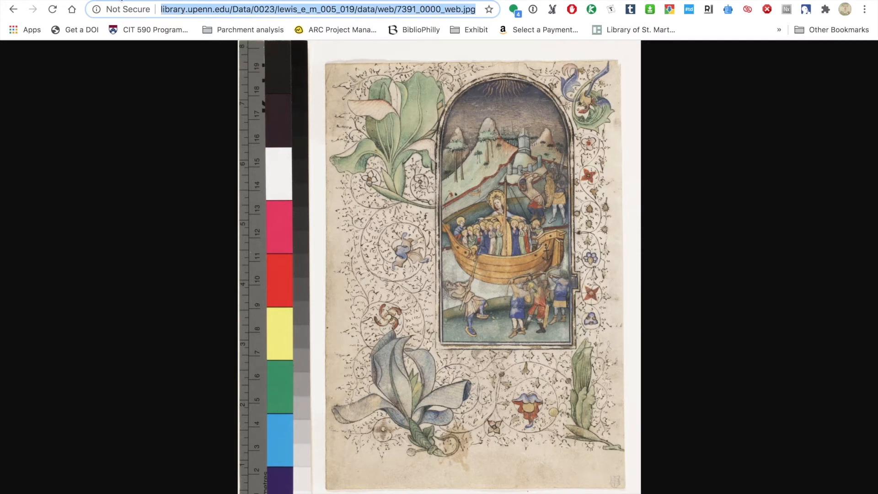
Switch back to Digital Mappa, add a new image item sourced from the web, and paste the copied image address as its link.
left_click(110, 1)
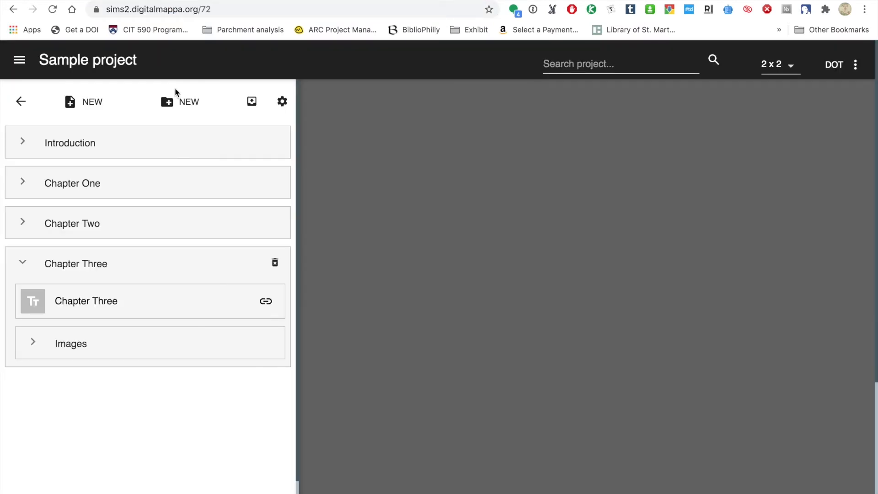
left_click(73, 102)
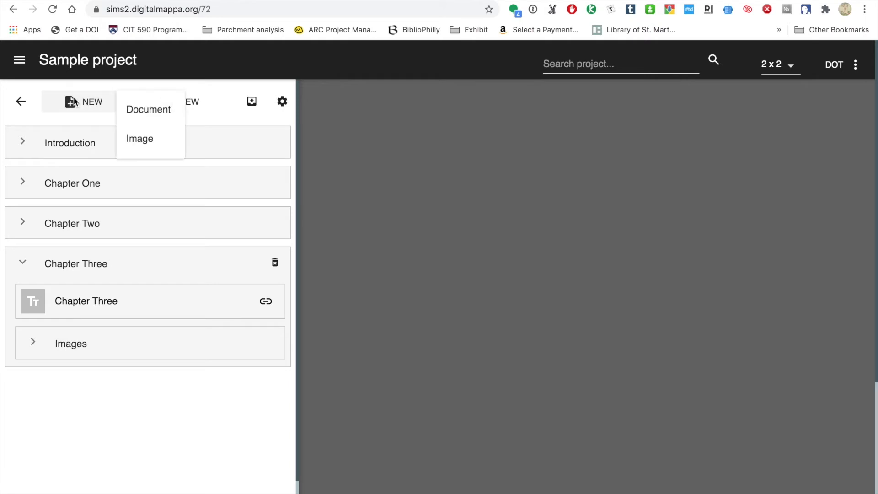
left_click(152, 138)
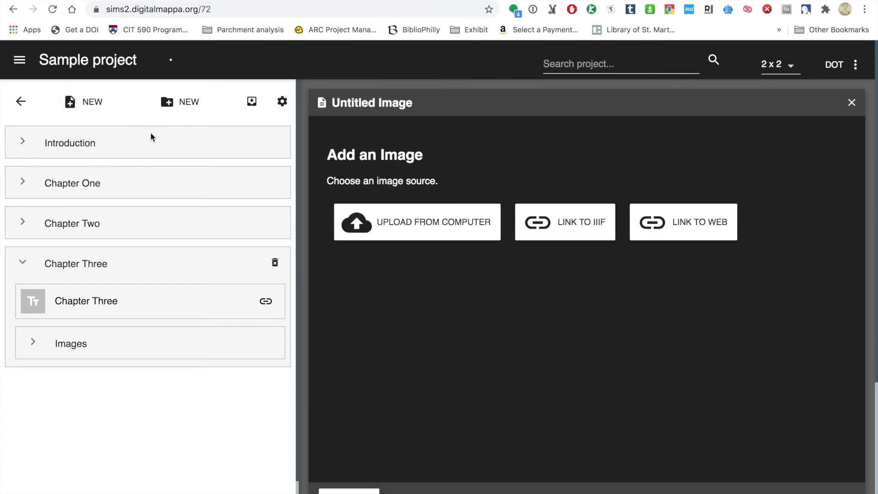
left_click(706, 232)
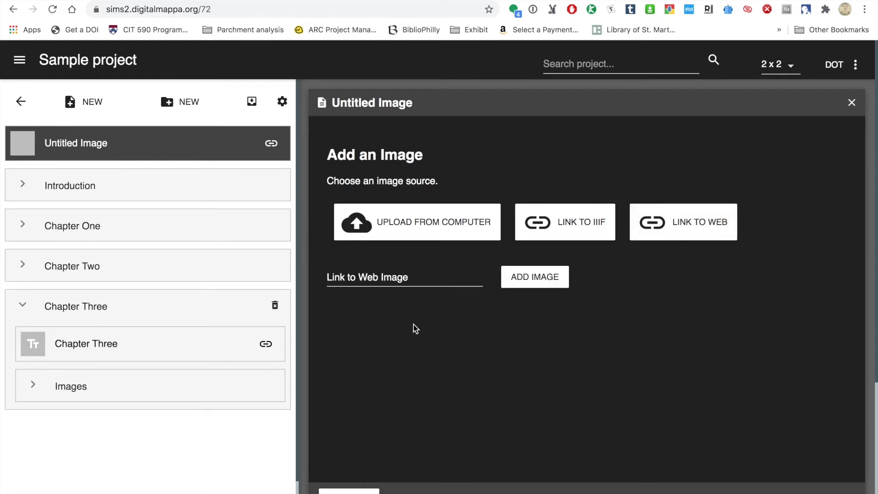
left_click(387, 275)
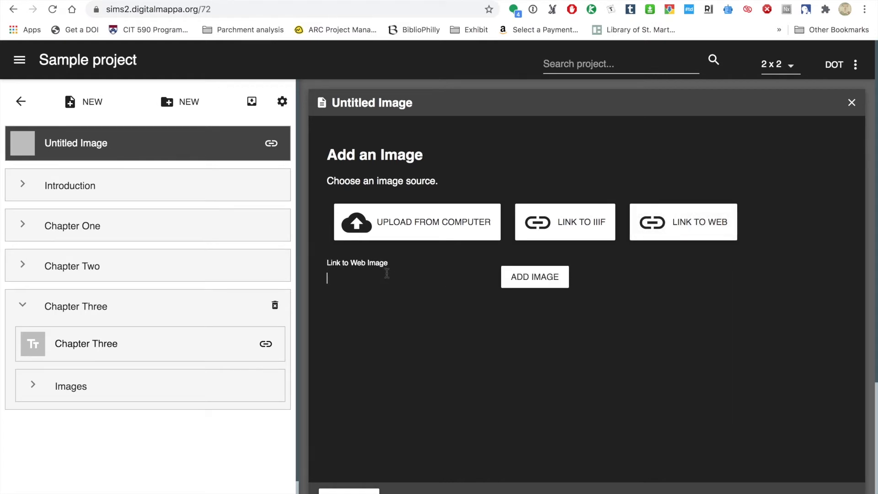
key("ctrl+v")
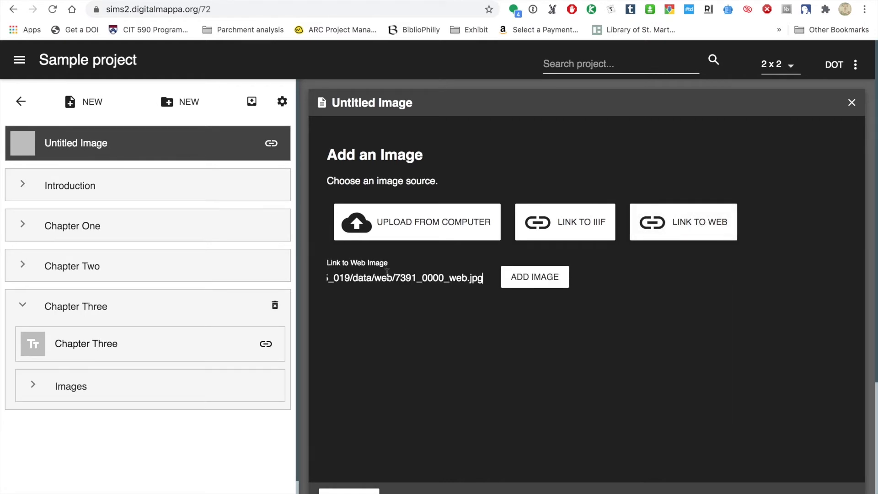
Change the image link's protocol from http to https and add the linked image.
left_click_drag(362, 279, 310, 279)
left_click(349, 278)
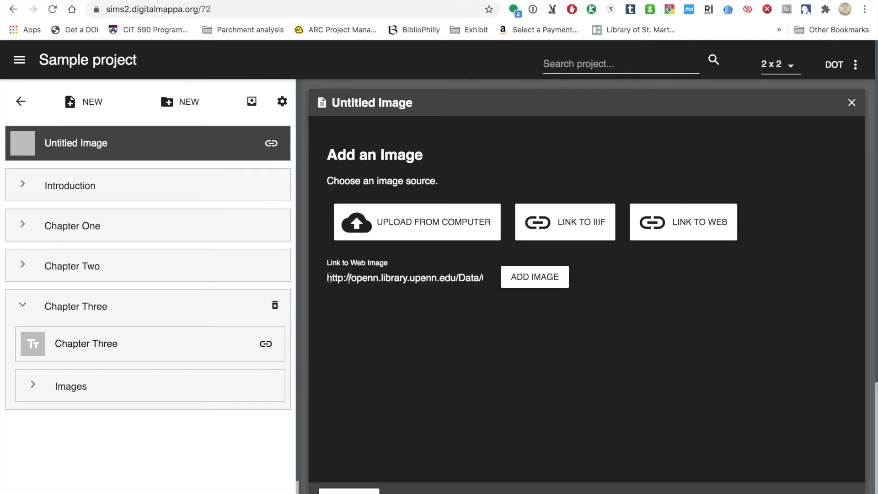
key("Right")
key("Right")
key("Right")
key("Right")
type("s")
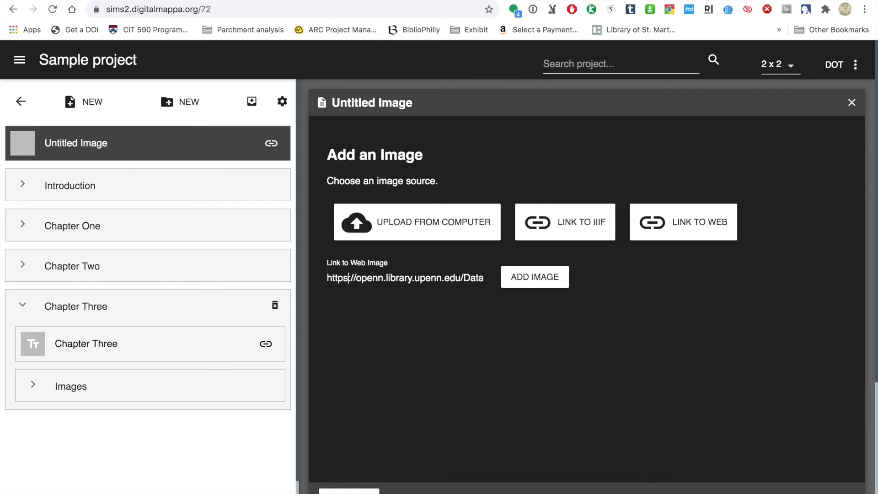
key("Right")
key("Right")
key("Right")
key("Right")
key("Right")
key("Right")
left_click(537, 276)
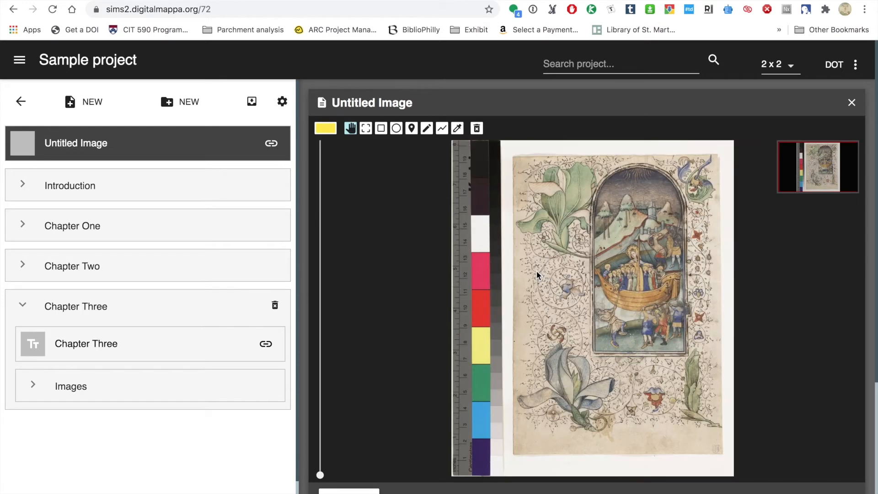
Rename the untitled image "Lewis E M 5:19: The Martyrdom of St. Ursula" and move it into Chapter Three's Images folder.
left_click_drag(413, 103, 331, 103)
type("Lewis E M 5:19:")
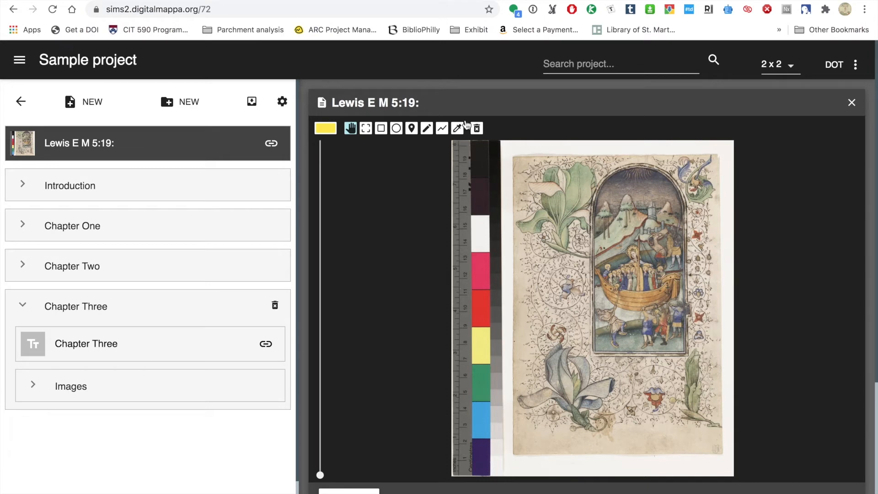
type("The Martyrdom of St. Ursula")
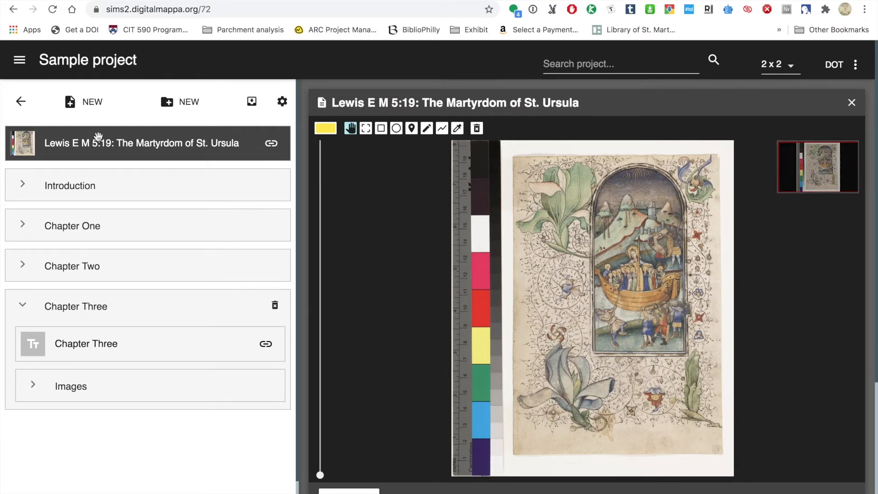
left_click_drag(29, 139, 47, 382)
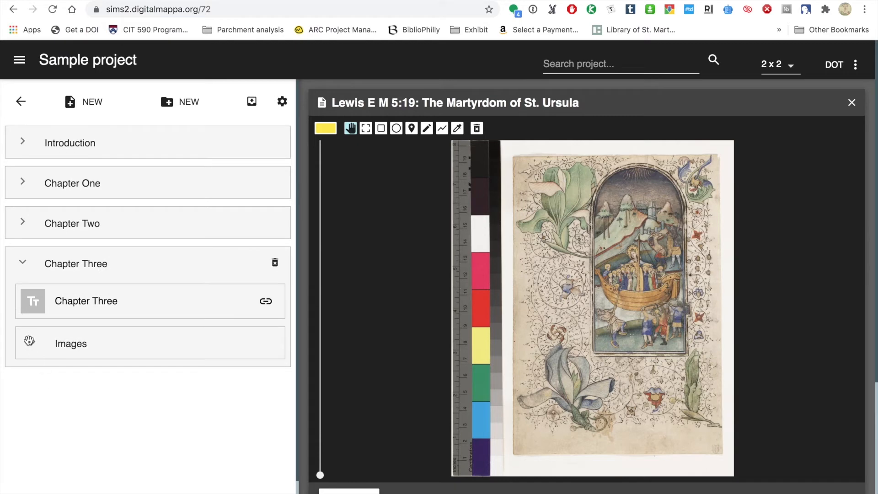
left_click(34, 342)
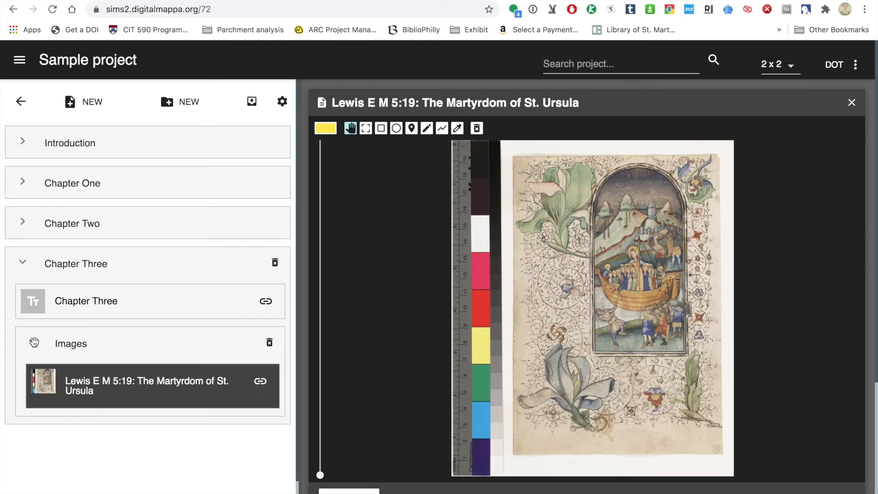
Draw a rectangular highlight around Saint Ursula and the companions below her in the ship.
scroll(659, 261, "up", 1)
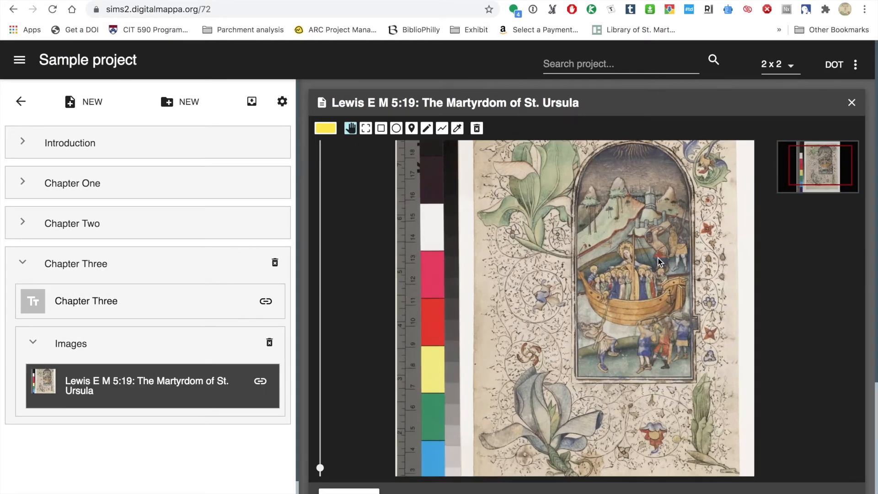
scroll(658, 262, "up", 3)
scroll(658, 262, "down", 2)
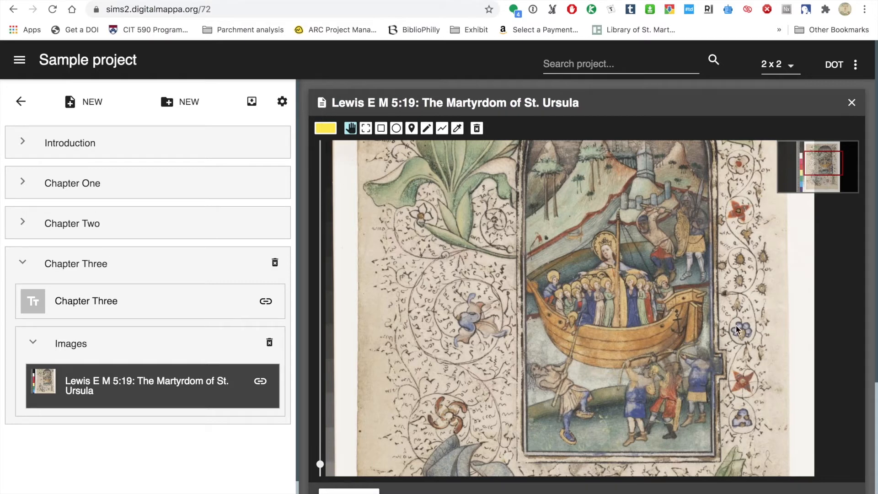
left_click_drag(728, 311, 651, 287)
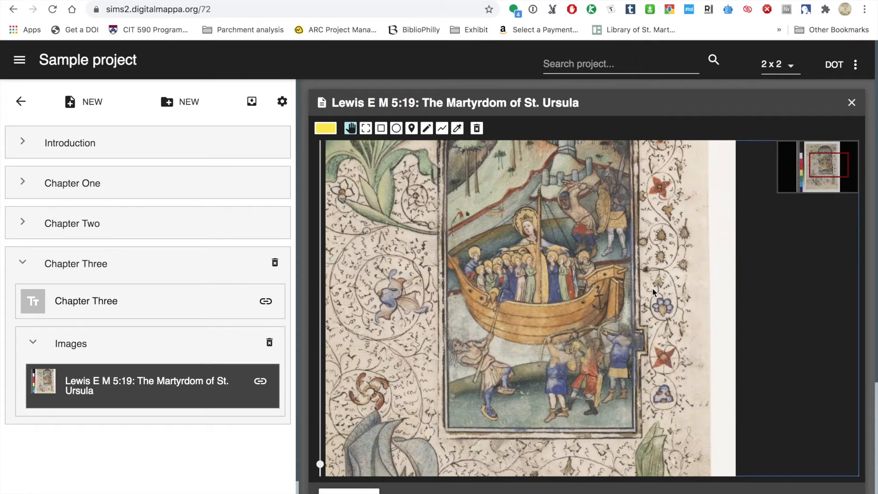
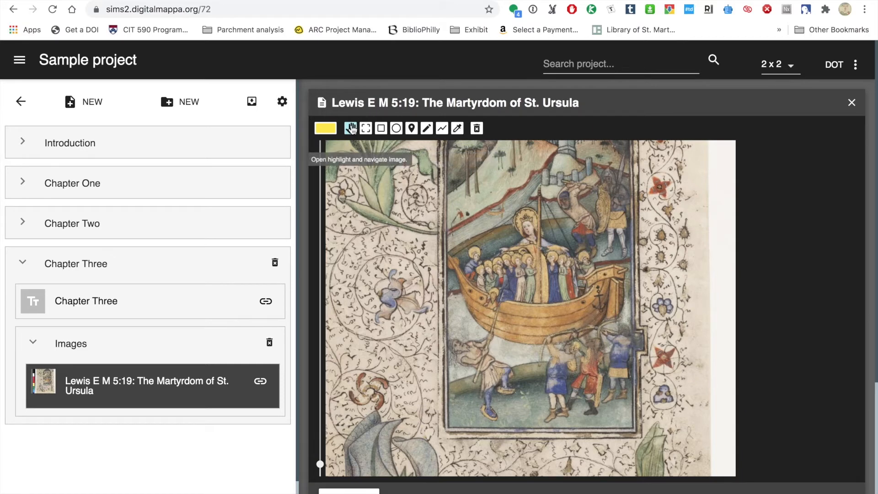
left_click_drag(399, 221, 398, 246)
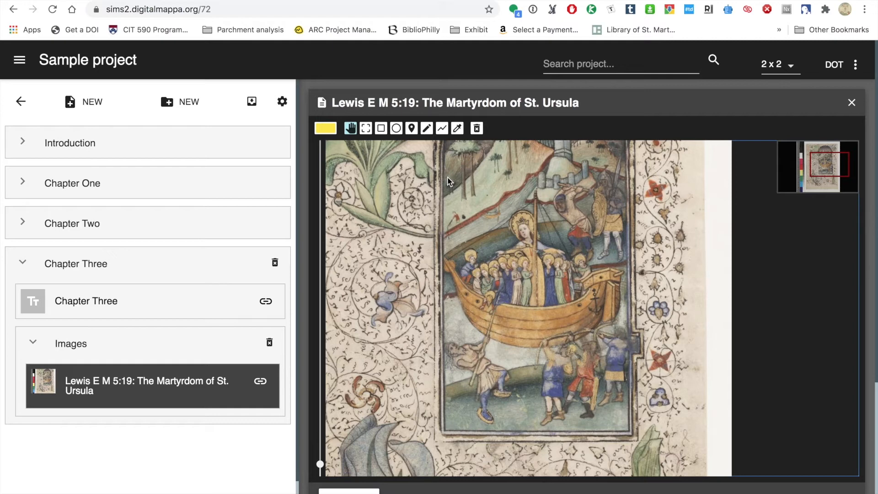
left_click(381, 129)
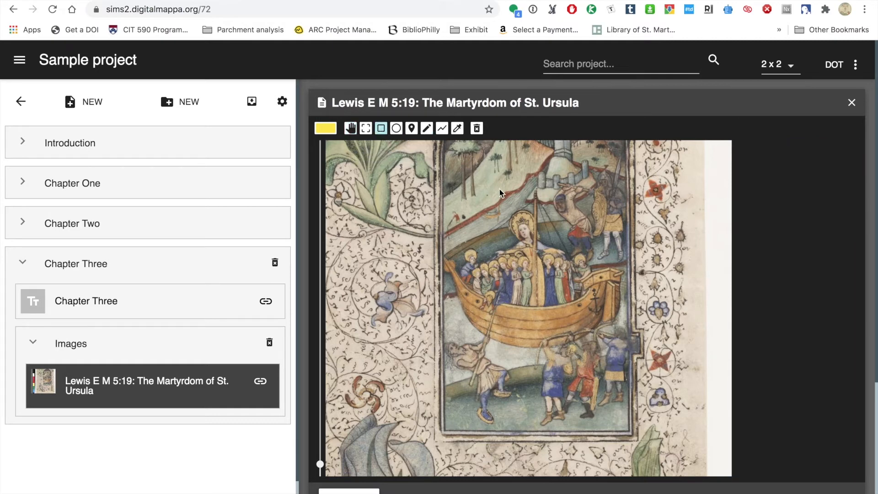
left_click(503, 204)
left_click_drag(521, 228, 556, 308)
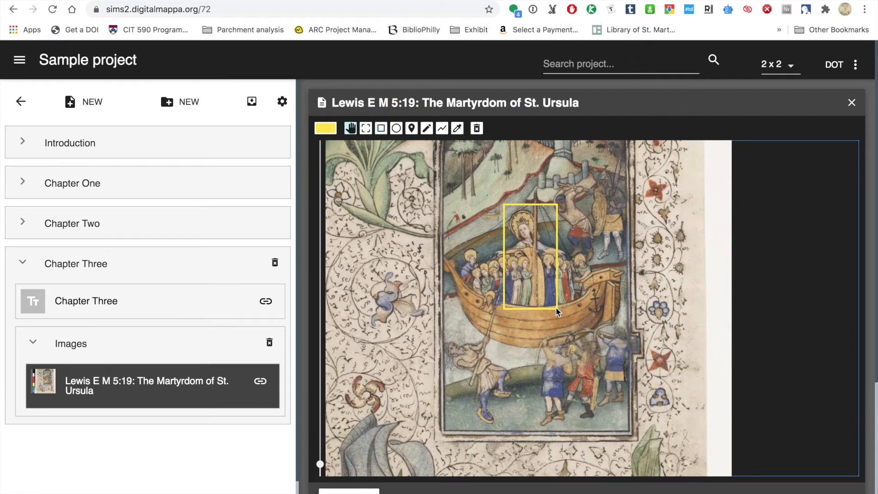
Open the rectangular highlight's details and rename it "Saint Ursula".
left_click(538, 204)
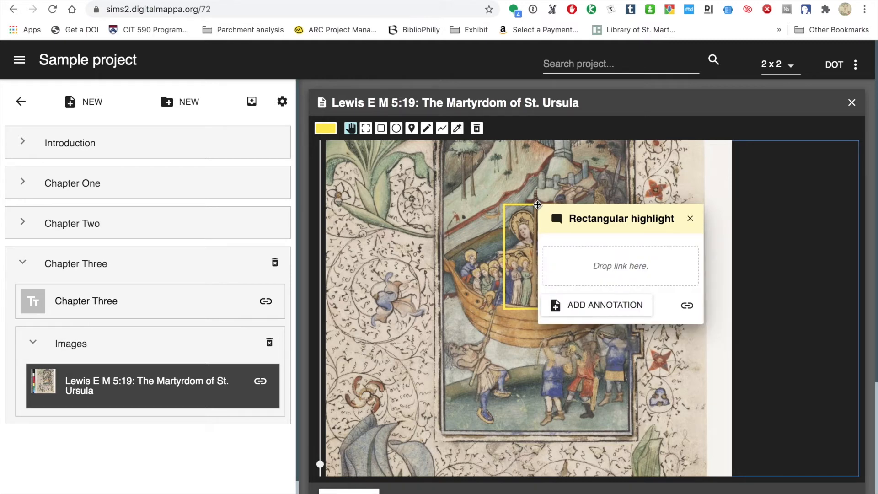
left_click(601, 218)
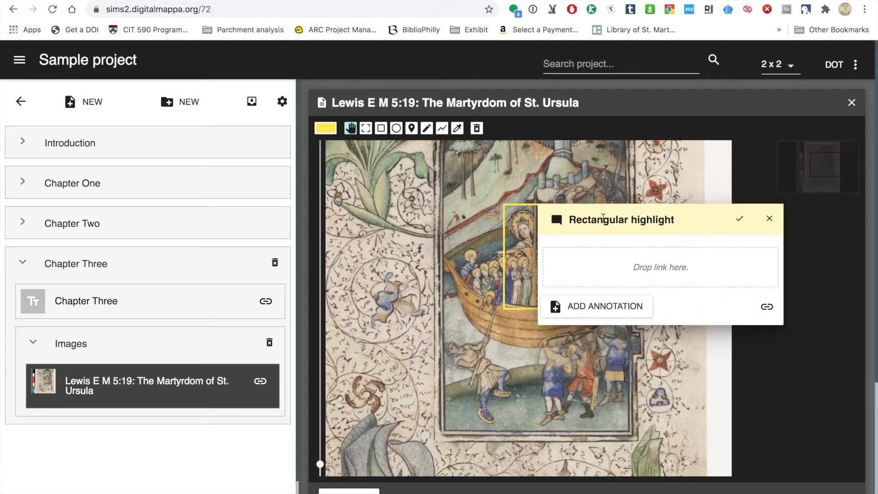
left_click_drag(675, 219, 566, 218)
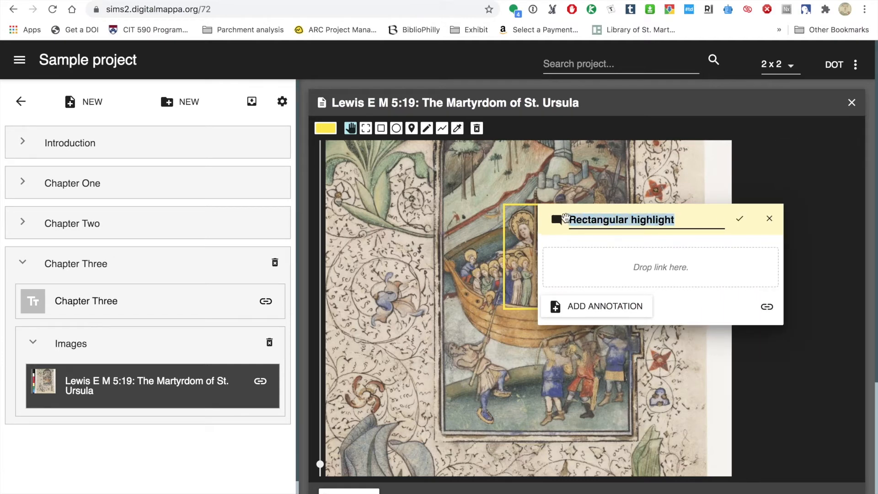
type("St.")
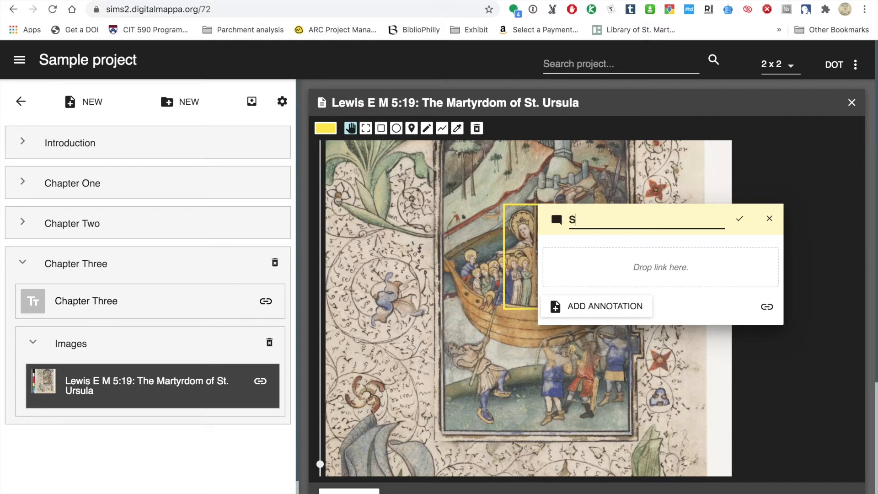
key("BackSpace")
type("aint Ursula")
left_click(739, 218)
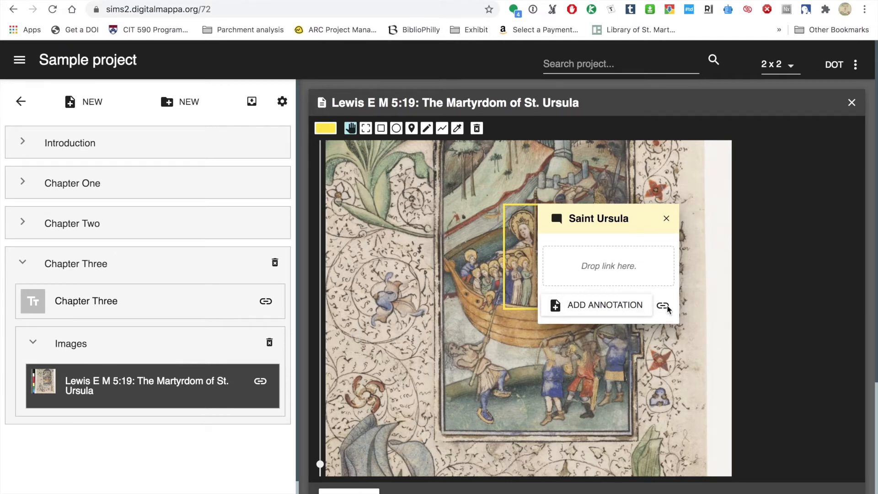
Link the Chapter Three document to the Saint Ursula highlight and remove that link again.
mouse_move(661, 306)
left_mouse_down()
mouse_move(304, 323)
mouse_move(260, 296)
mouse_move(265, 304)
left_mouse_up()
left_click_drag(264, 304, 597, 269)
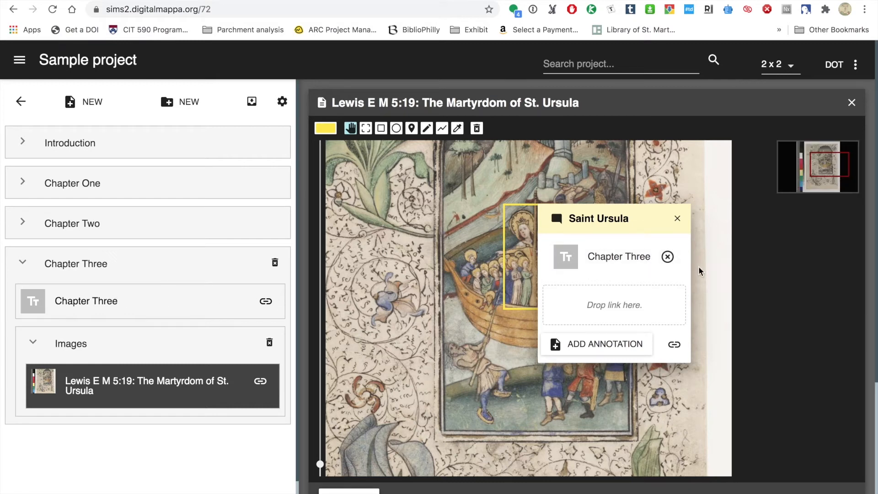
left_click(667, 258)
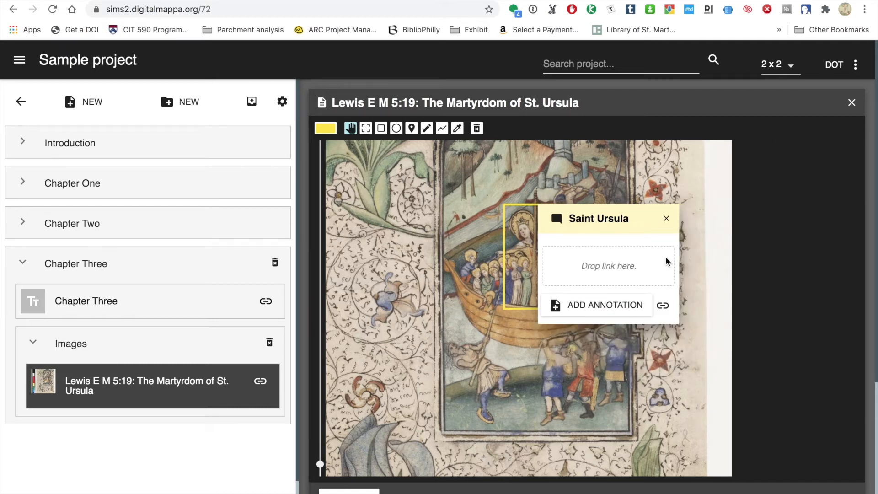
Add a text annotation to the Saint Ursula highlight and title the new document "About Saint Ursula".
left_click(617, 306)
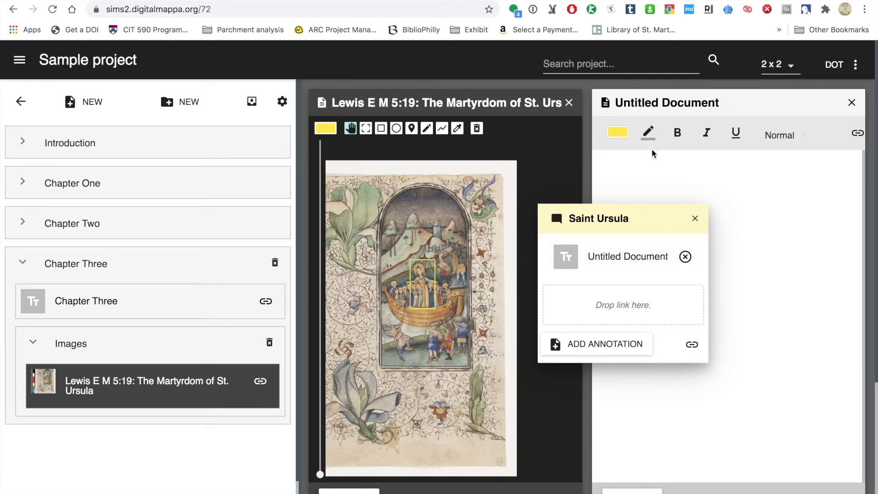
triple_click(672, 98)
type("Ann")
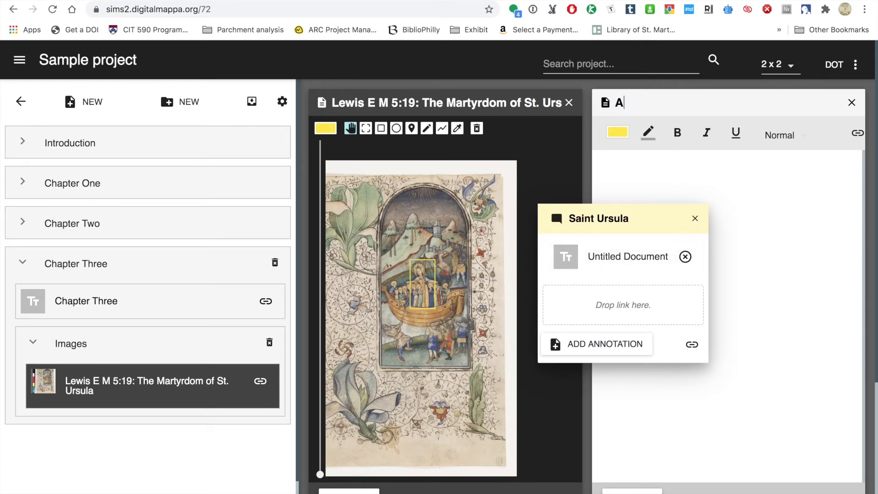
key("BackSpace")
key("BackSpace")
type("ab")
key("BackSpace")
key("BackSpace")
type("bout Saint")
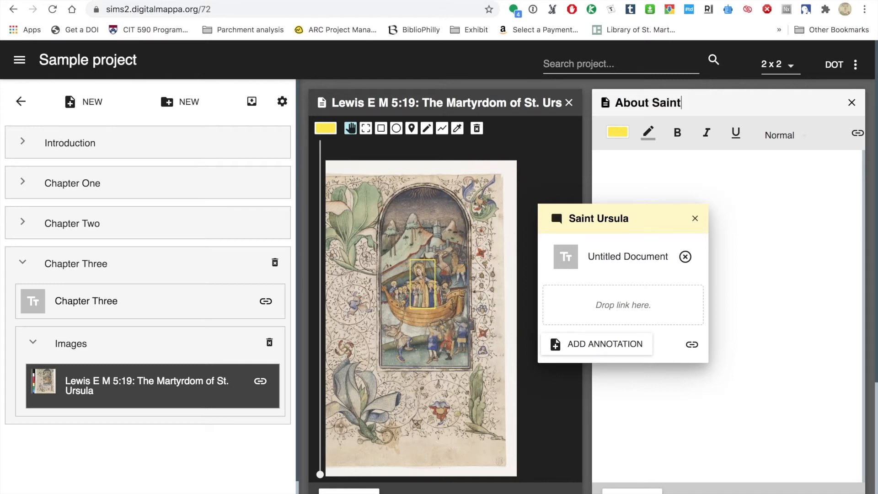
type(" Ursula")
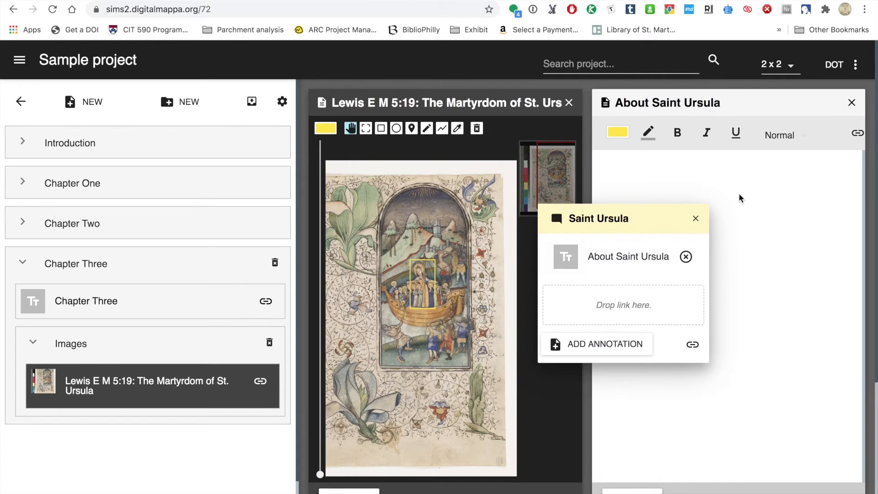
Search the web for "saint ursula" in a new browser tab and open the Wikipedia article.
left_click(722, 170)
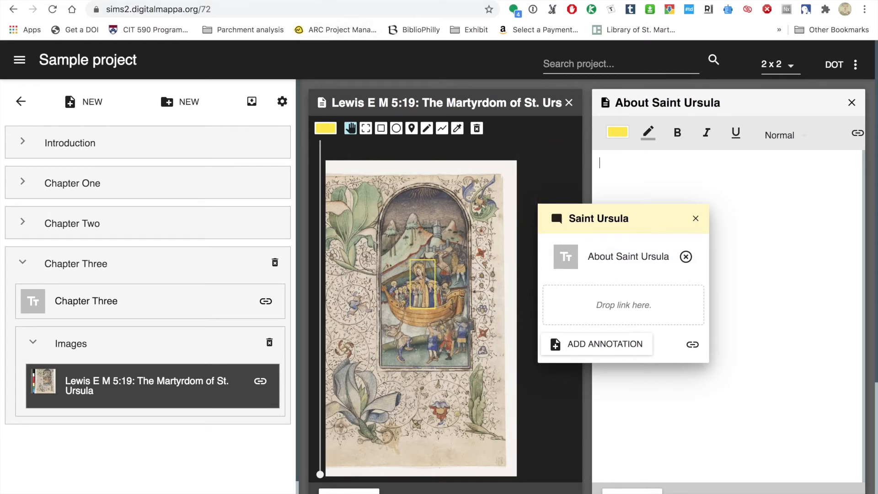
key("ctrl+t")
type("sain")
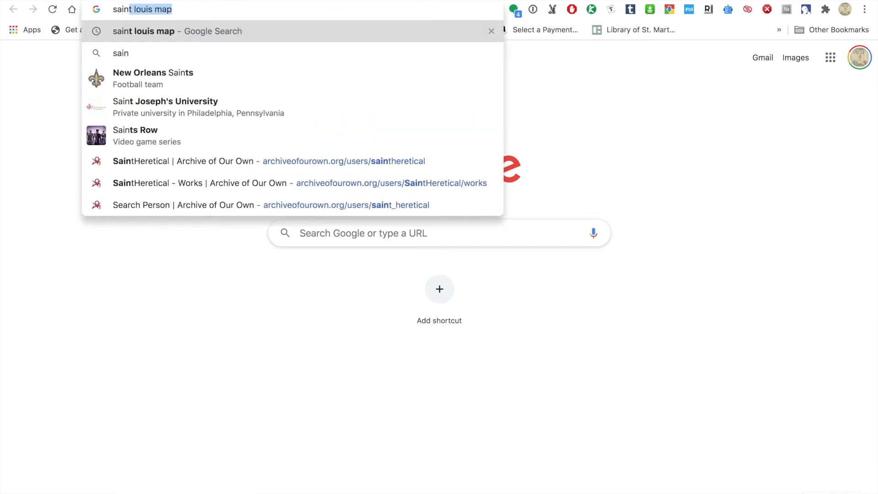
key("BackSpace")
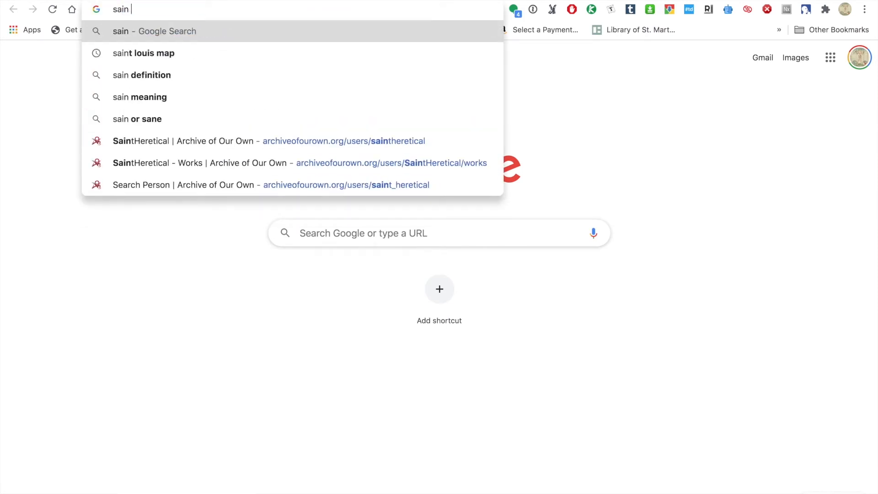
type("t ur")
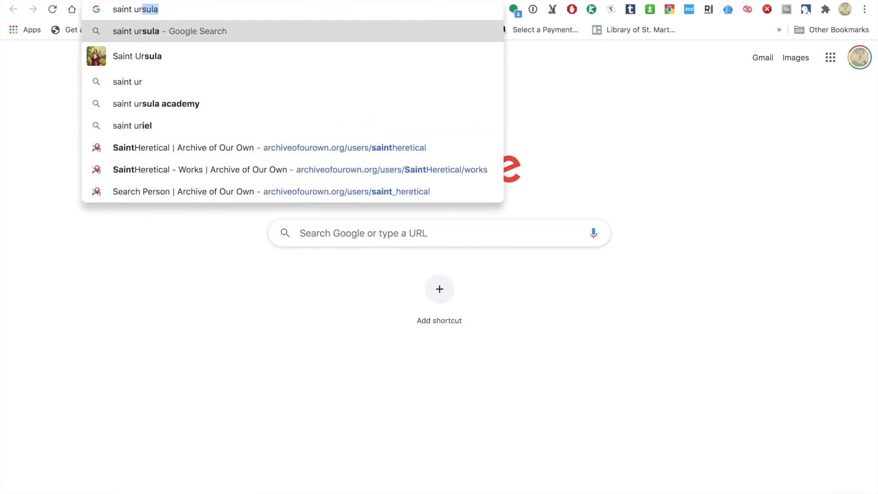
key("Return")
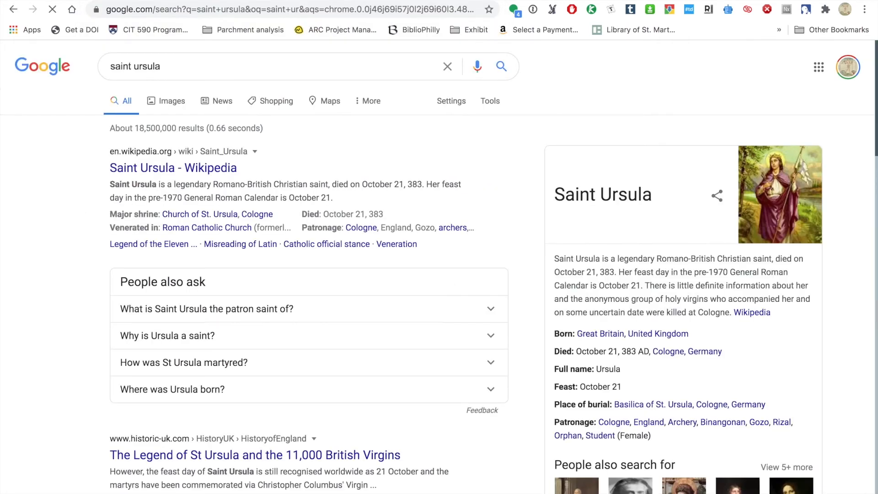
left_click(185, 170)
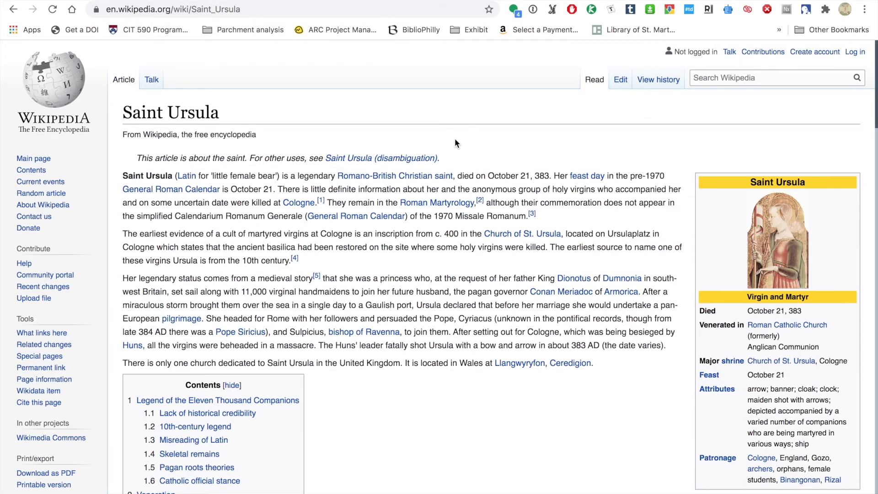
Copy the Wikipedia article's opening paragraph and paste it into the About Saint Ursula document in Digital Mappa.
left_click_drag(123, 175, 544, 220)
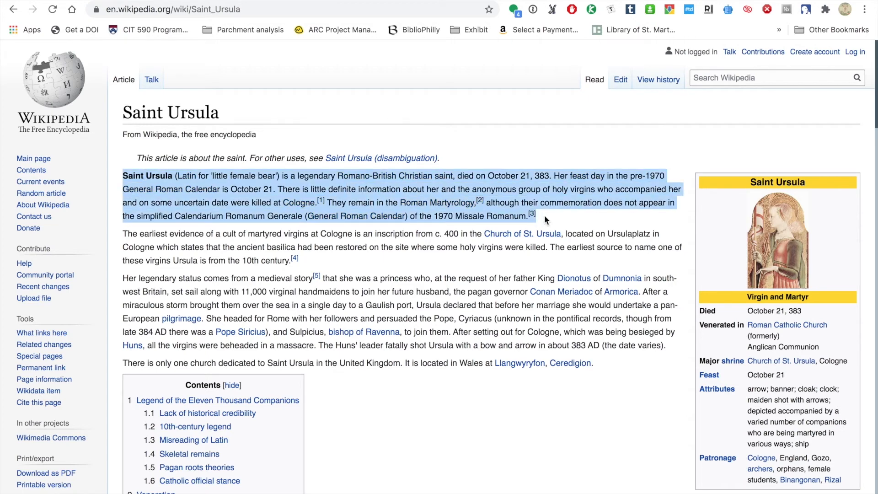
left_click(235, 1)
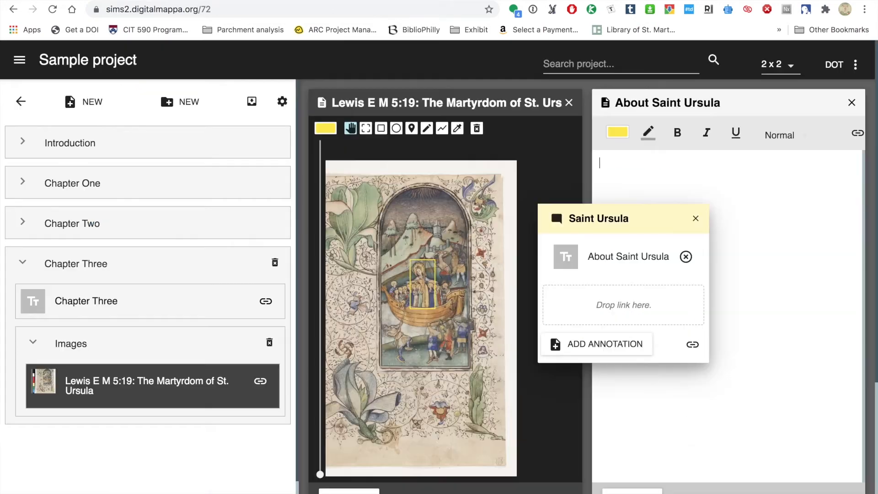
left_click(646, 167)
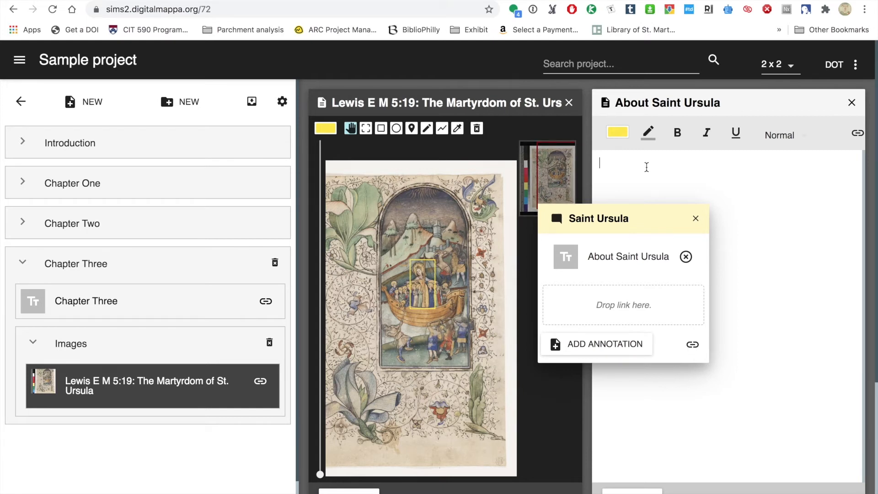
type("Saint Ursula (Latin for 'little female bear') is a legendary Romano-British Christian saint, died on October 21, 383. Her feast day in the pre-1970 General Roman Calendar is October 21. There is little definite information about her and the anonymous group of holy virgins who accompanied her and on some uncertain date were killed at Cologne. Their names remain in the Roman Martyrology, but their commemoration does not appear in the Calendarium Romanum Generale (General Roman Calendar) of the 1970 Missale Romanum.[3]")
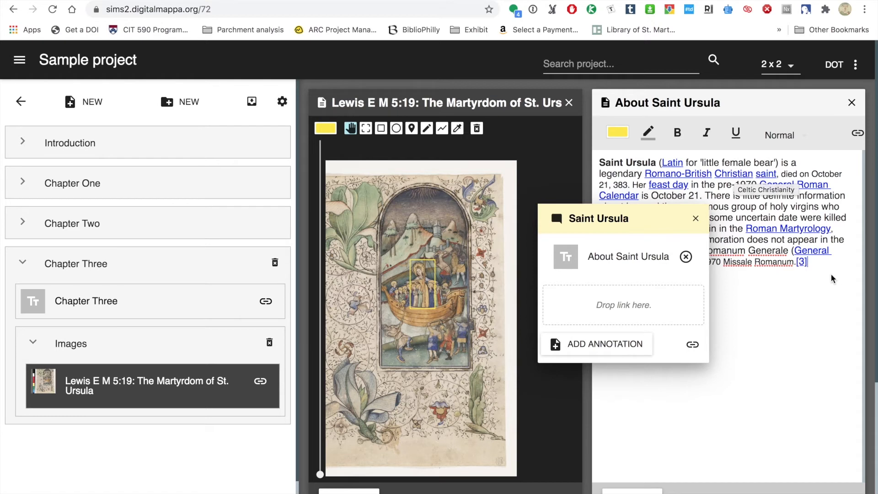
Move the highlight pop-up off the document and add the line "Read more on Wikipedia" below the pasted paragraph.
mouse_move(643, 223)
left_mouse_down()
mouse_move(494, 224)
mouse_move(477, 209)
left_mouse_up()
left_click(817, 263)
key("Return")
key("Return")
type("Rea")
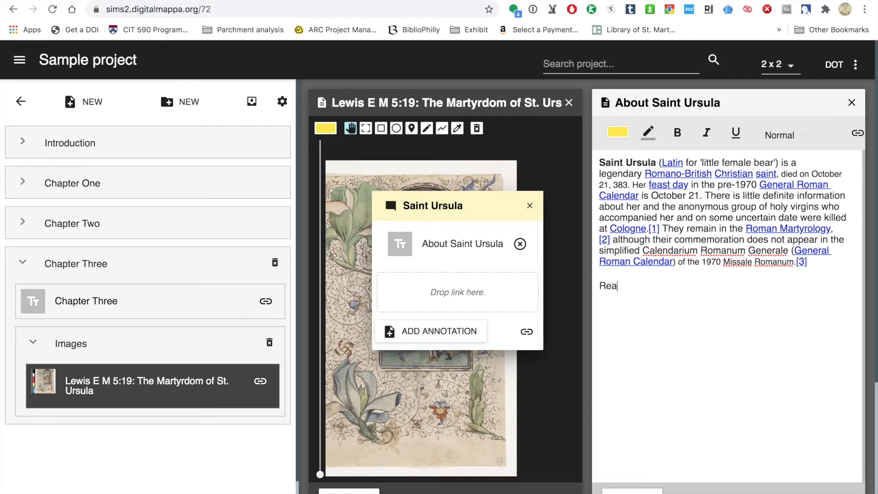
type("d more on Wikipedia")
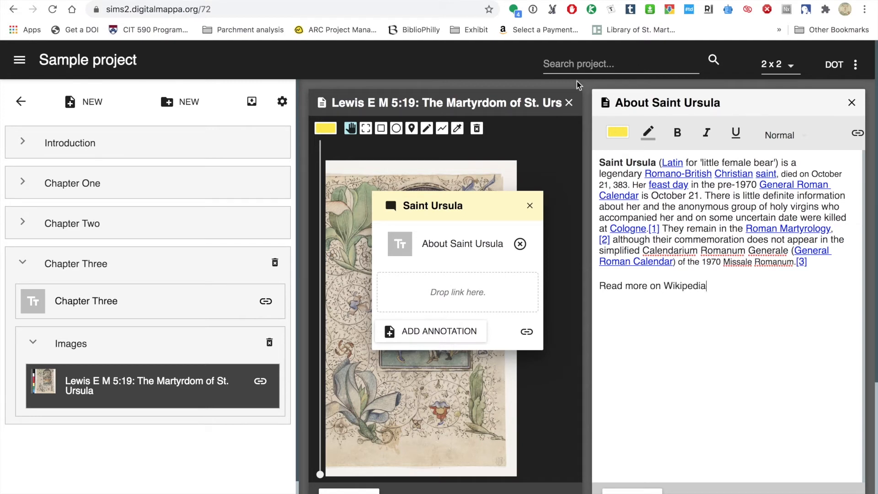
Hyperlink the words "Read more on Wikipedia" in About Saint Ursula to the copied address of Wikipedia's Saint Ursula article.
left_click(392, 0)
left_click(382, 4)
key("super+c")
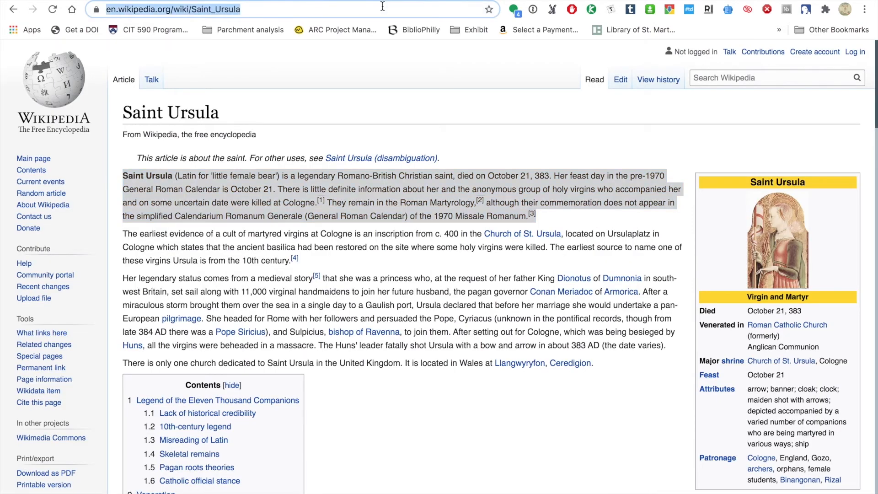
left_click(292, 1)
left_click_drag(708, 286, 601, 285)
left_click(857, 132)
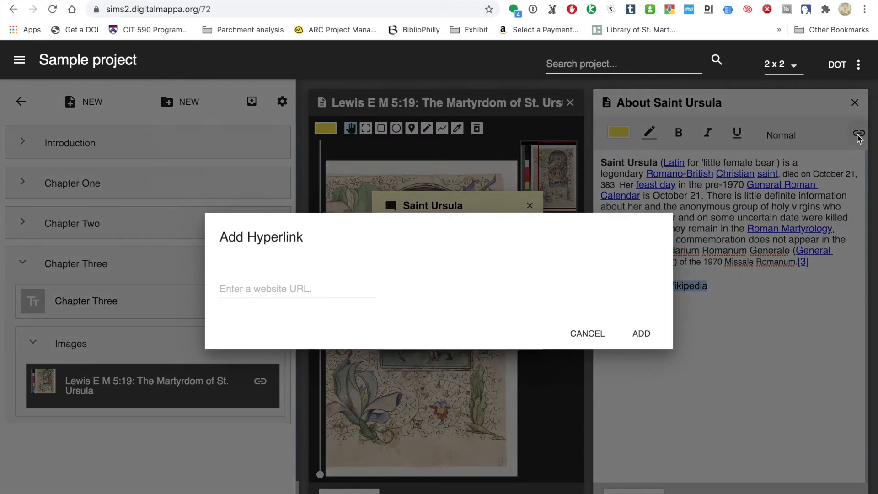
key("super+v")
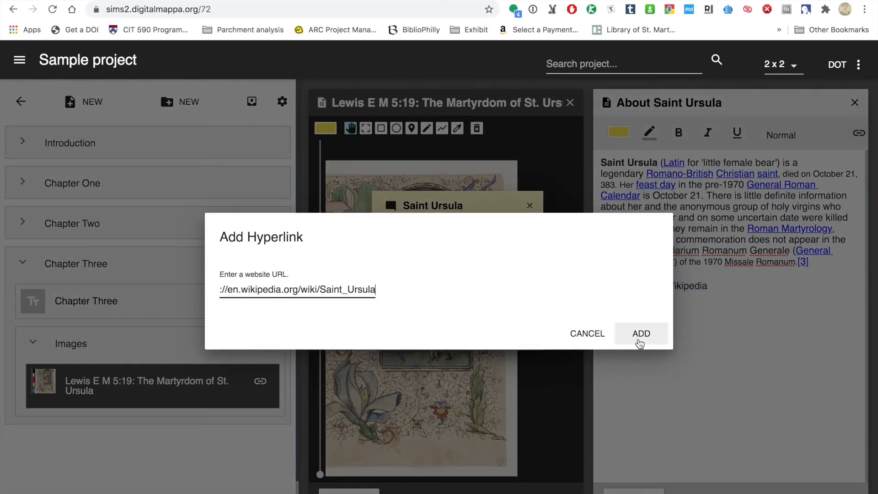
left_click(645, 336)
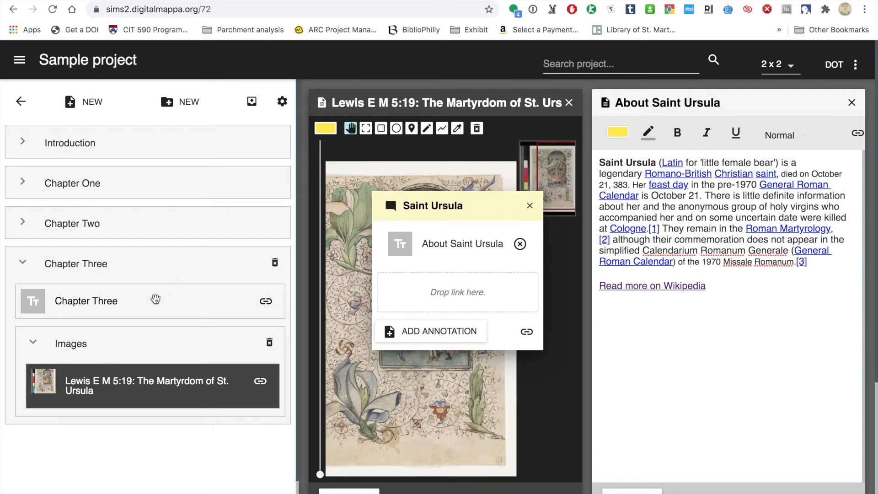
Close About Saint Ursula, open the Chapter Three text and add the line "This chapter includes information on Saint Ursula." below its heading.
left_click(852, 105)
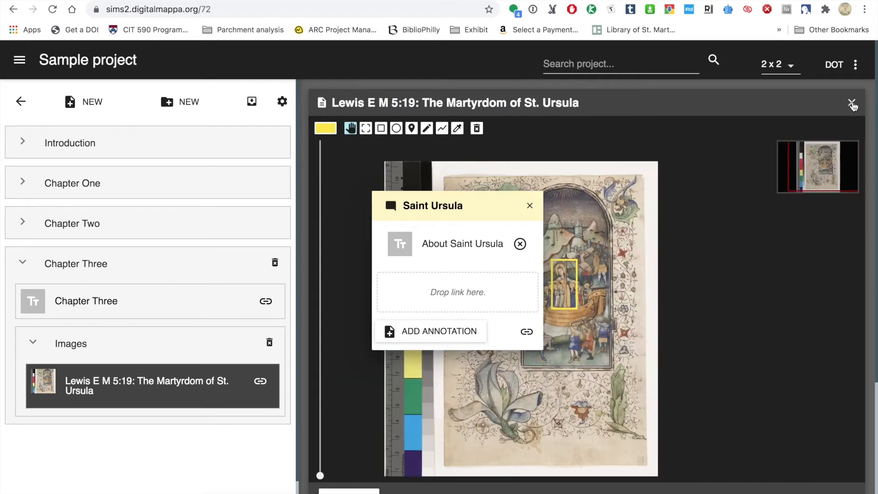
left_click(88, 305)
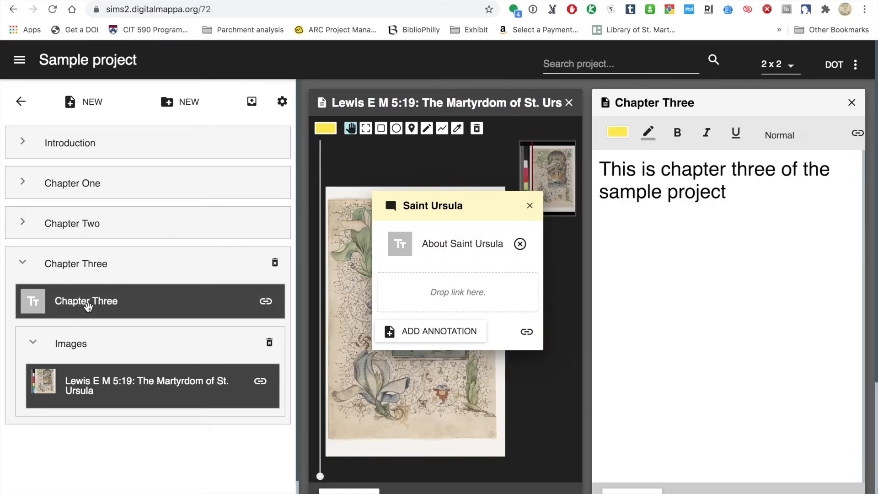
left_click(775, 209)
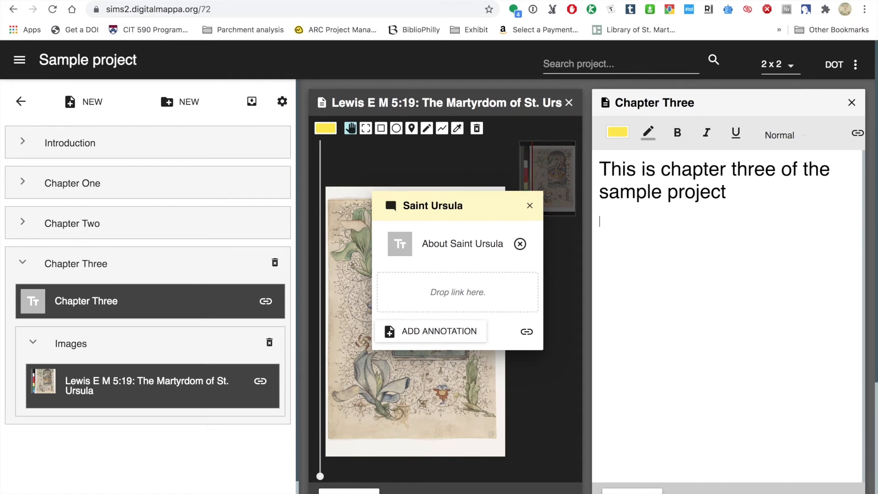
type("This ")
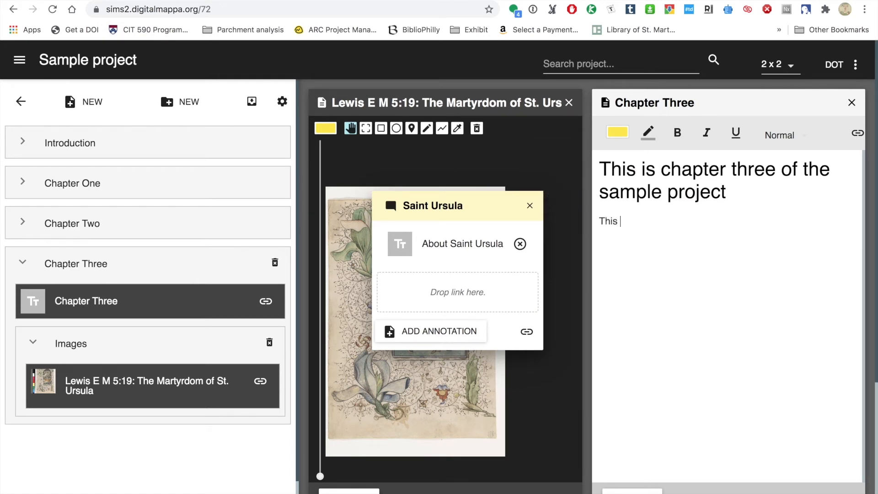
type("chapter includes")
key("BackSpace")
type("cludes infomration")
key("BackSpace")
key("BackSpace")
key("BackSpace")
key("BackSpace")
key("BackSpace")
key("BackSpace")
key("BackSpace")
key("BackSpace")
type("formation on Saint Ursula.")
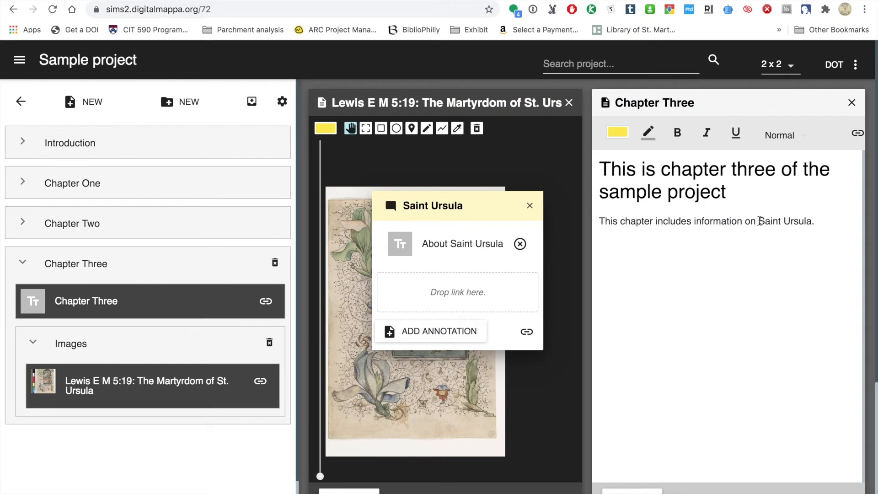
Highlight "Saint Ursula" in yellow in the Chapter Three sentence and link it to the Saint Ursula highlight on the manuscript image.
left_click_drag(758, 222, 810, 220)
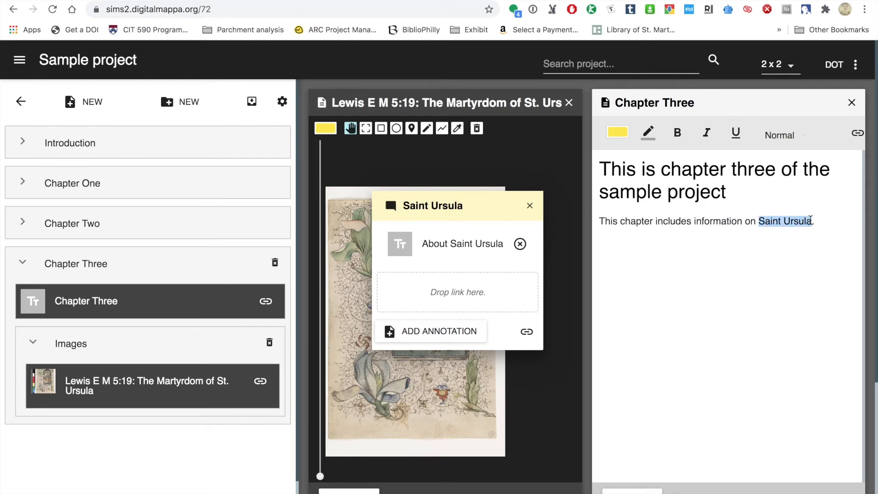
left_click(647, 136)
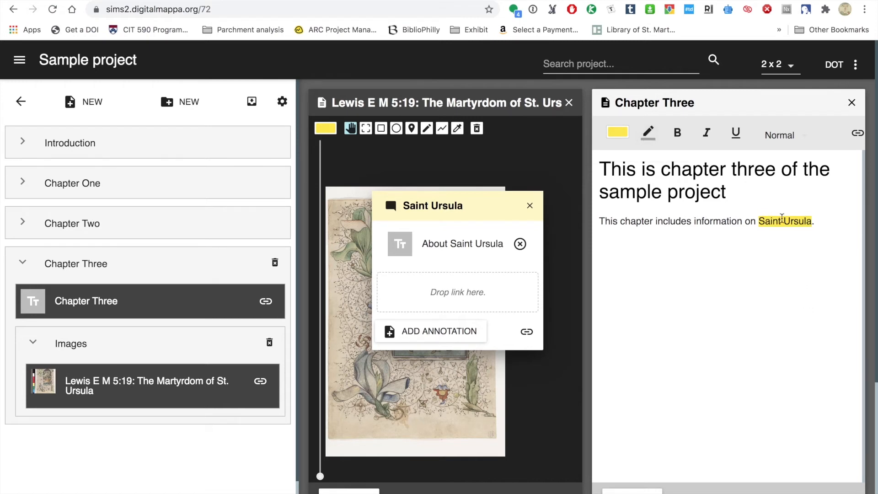
mouse_move(782, 219)
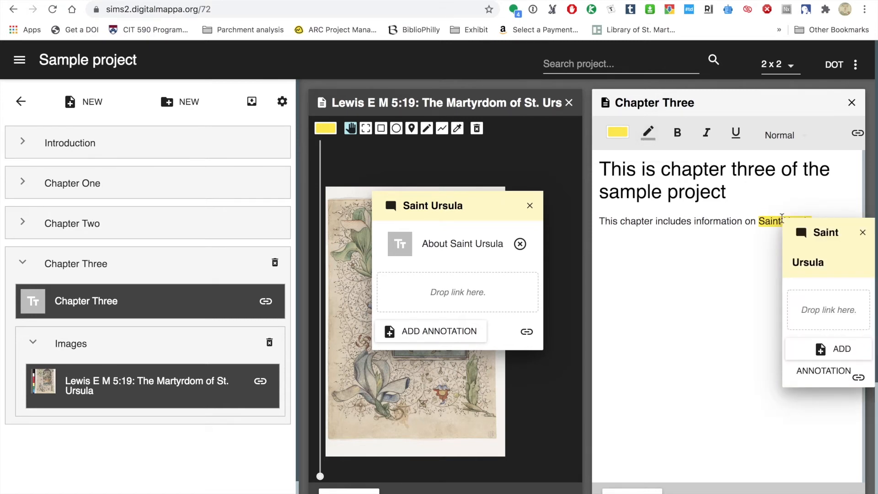
left_click_drag(824, 241, 710, 271)
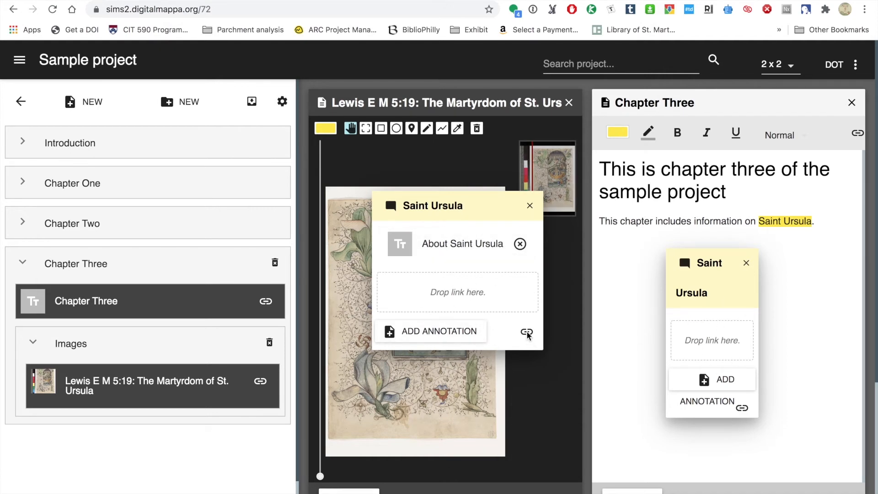
mouse_move(526, 334)
left_mouse_down()
mouse_move(617, 343)
mouse_move(714, 337)
left_mouse_up()
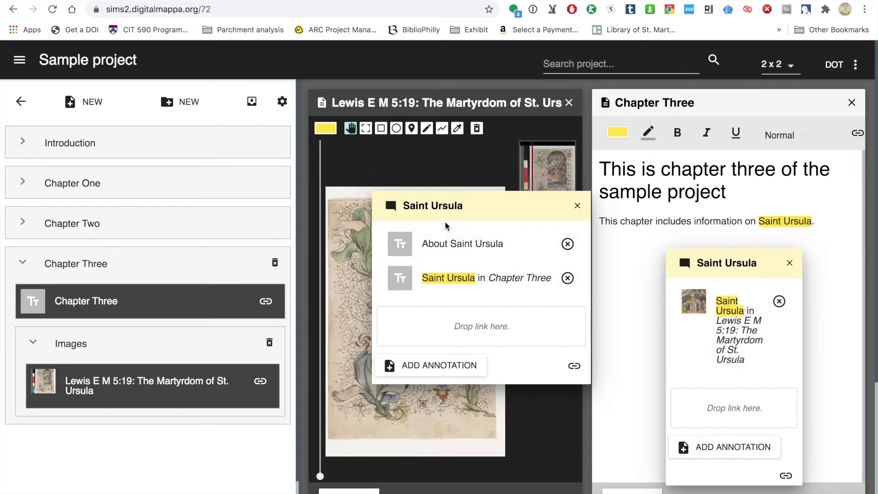
mouse_move(454, 205)
left_mouse_down()
mouse_move(413, 269)
mouse_move(424, 323)
mouse_move(423, 300)
left_mouse_up()
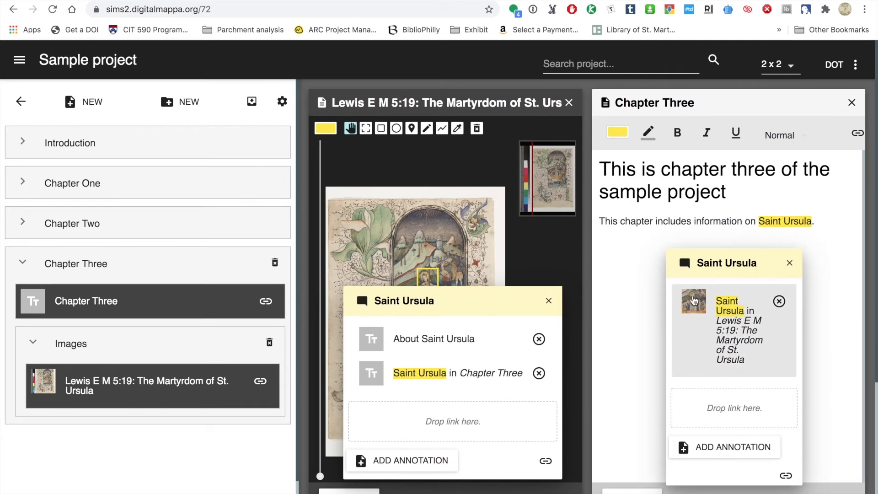
Close the image and its pop-ups, then reopen the linked image highlight from the highlighted "Saint Ursula" in Chapter Three.
left_click(547, 302)
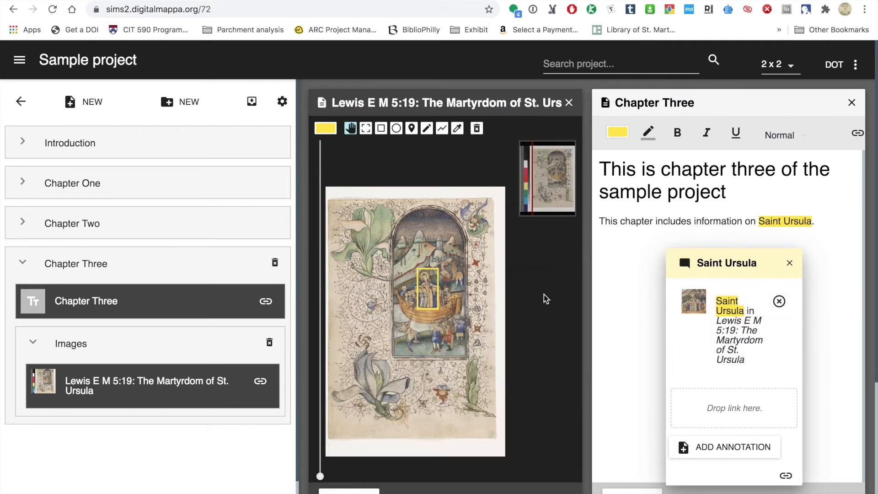
left_click(569, 103)
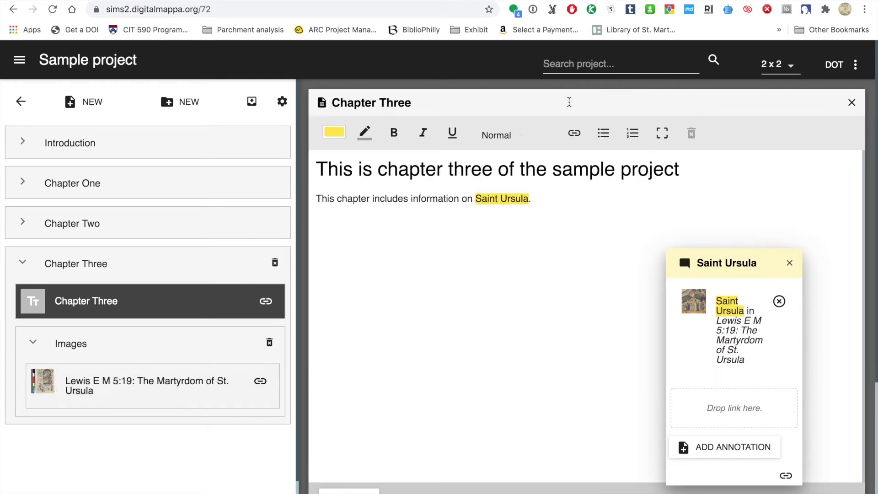
left_click(789, 262)
left_click(498, 200)
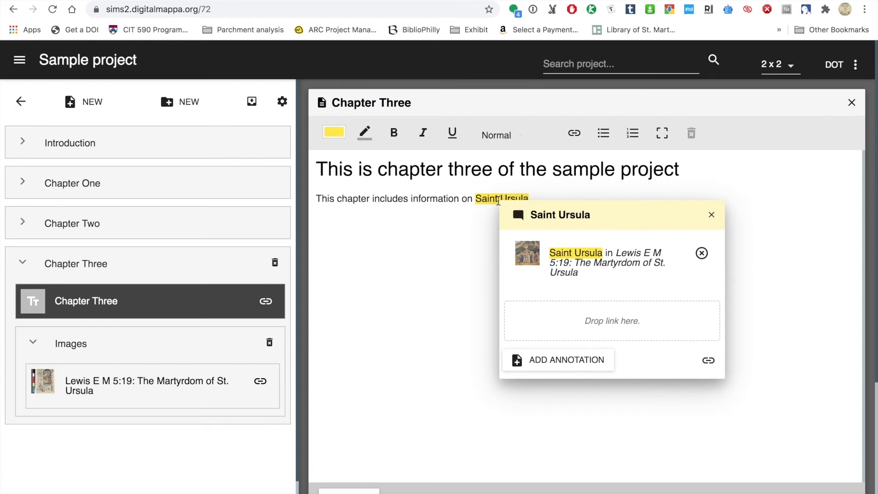
left_click(596, 271)
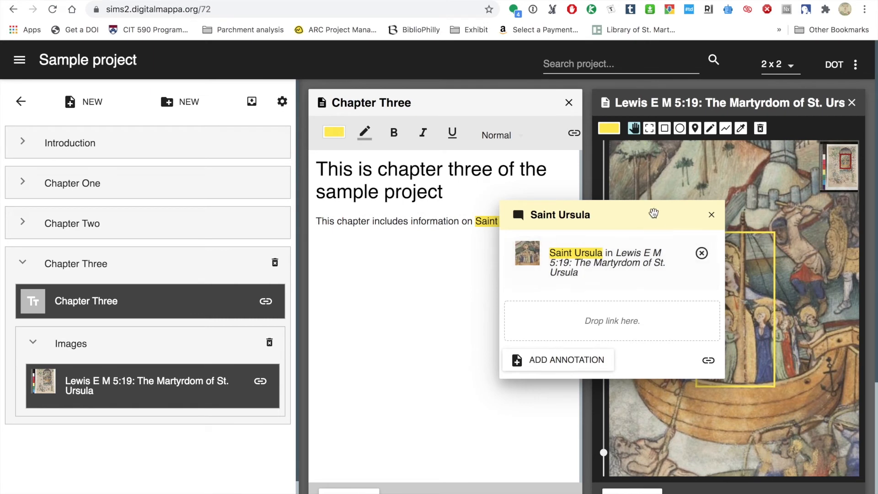
left_click_drag(626, 209, 476, 154)
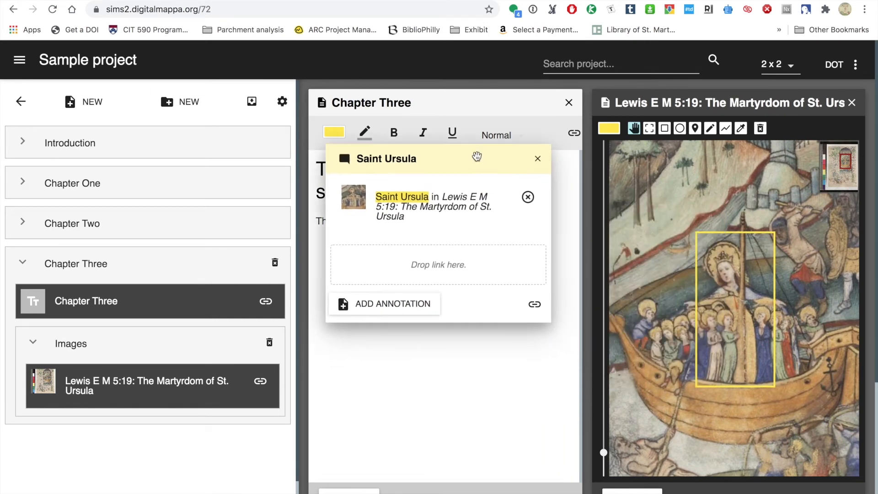
left_click(720, 233)
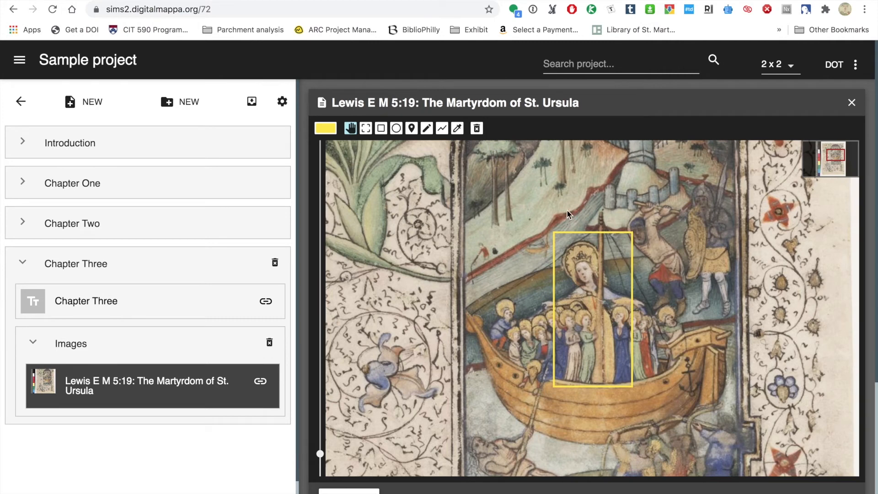
Draw an orange circular highlight over the miniature's right border, then open and close its annotation pop-up.
left_click_drag(483, 251, 440, 309)
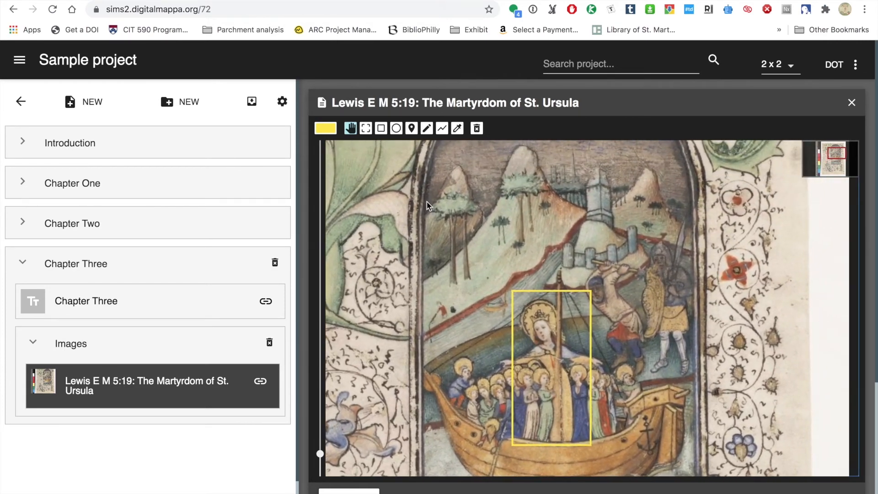
left_click(396, 129)
left_click(325, 128)
left_click(341, 147)
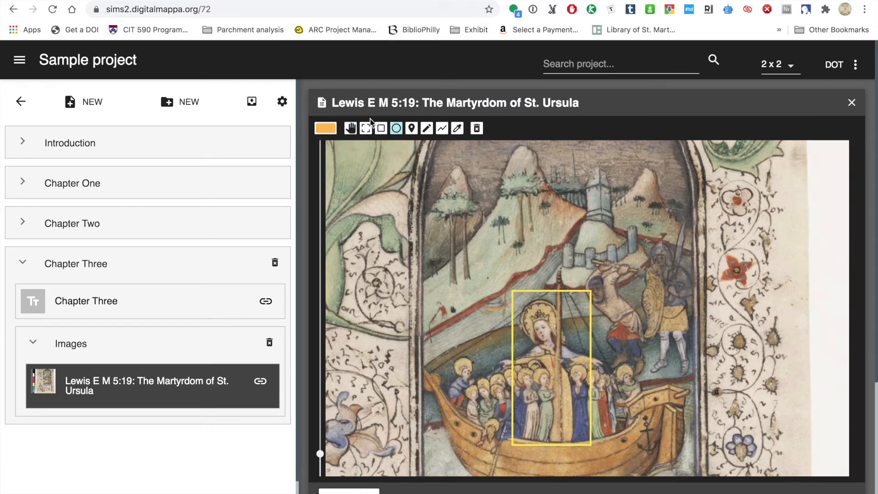
mouse_move(715, 251)
left_mouse_down()
mouse_move(758, 279)
mouse_move(685, 216)
mouse_move(721, 251)
mouse_move(701, 235)
left_mouse_up()
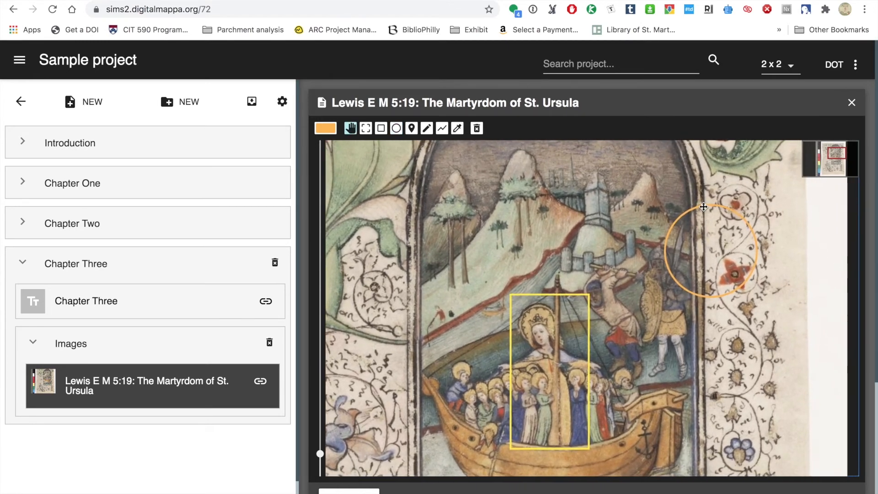
left_click(703, 207)
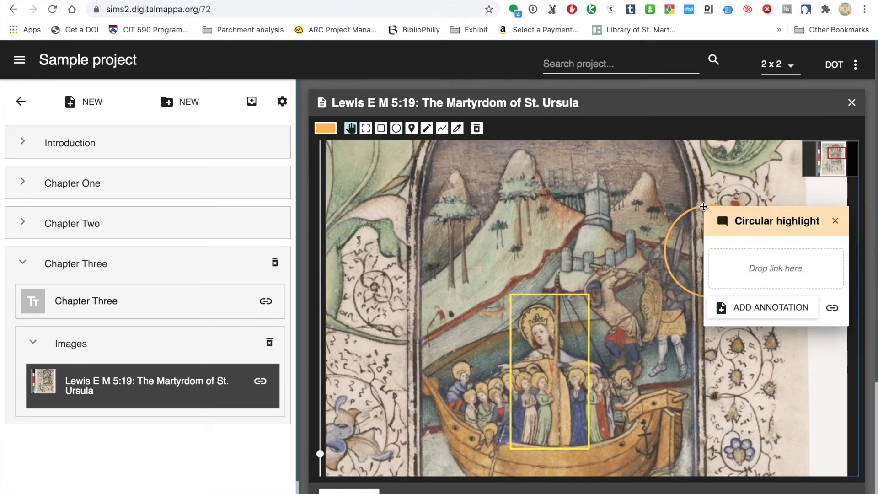
left_click(836, 223)
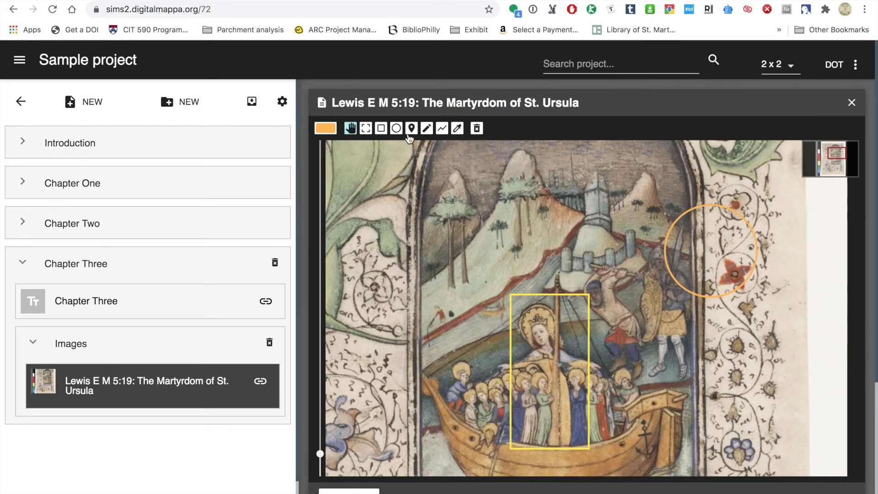
Shrink the orange circular highlight and reposition it around the red flower in the right border.
left_click(366, 130)
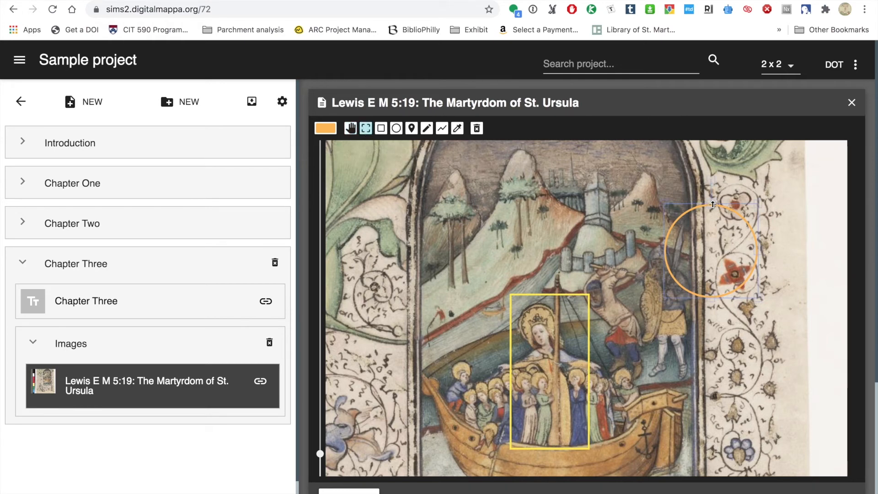
left_click(680, 211)
mouse_move(684, 215)
left_mouse_down()
mouse_move(714, 254)
mouse_move(751, 256)
mouse_move(747, 245)
left_mouse_up()
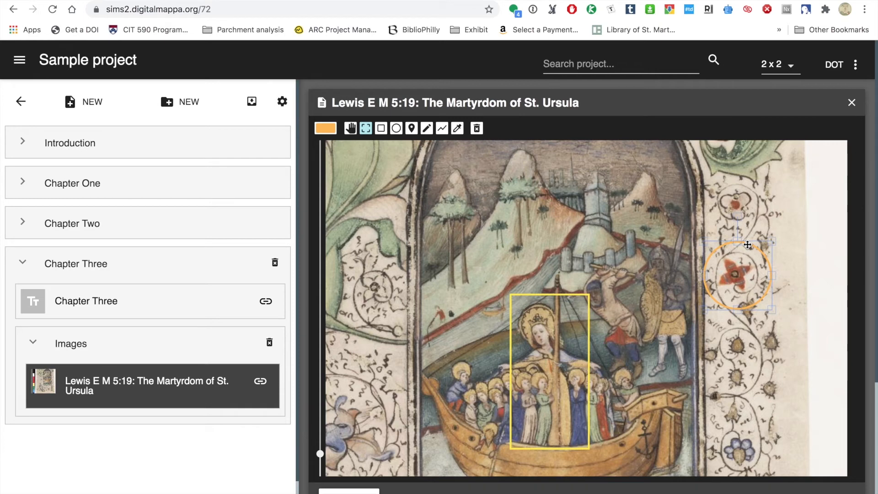
Draw a second orange circular highlight and move it around the blue flower near the bottom of the right border.
left_click(396, 129)
left_click_drag(714, 420, 731, 438)
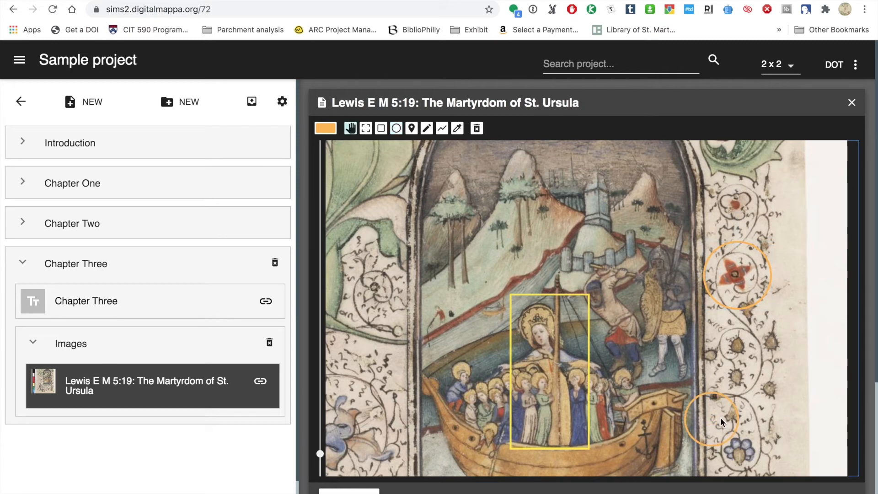
left_click(366, 130)
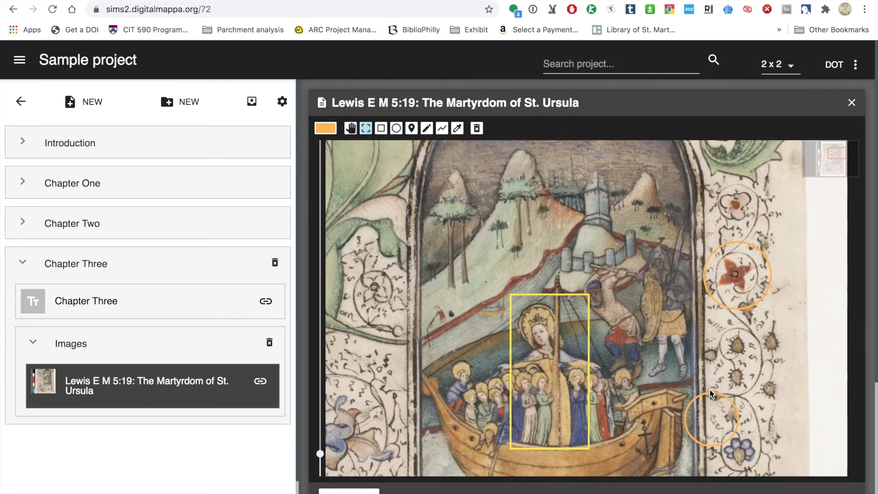
left_click(709, 395)
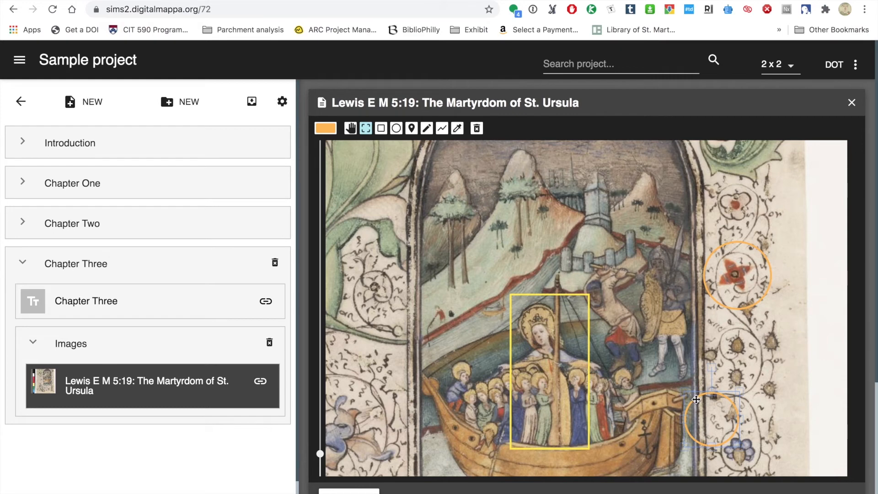
left_click_drag(695, 399, 724, 431)
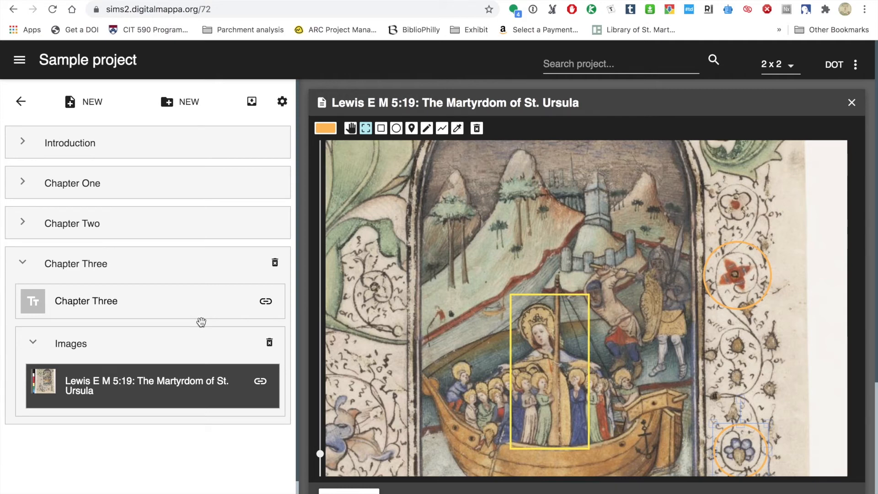
Return the image to pan mode and deselect the circular highlight around the red flower.
left_click(733, 243)
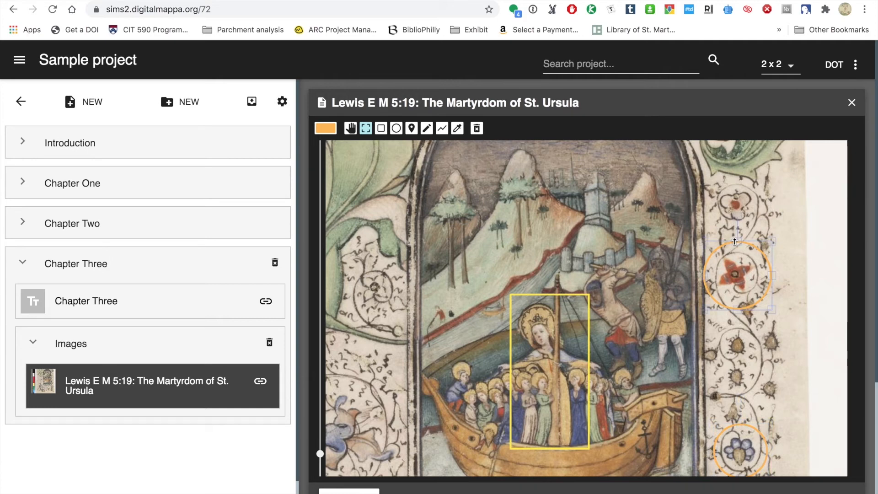
left_click(350, 130)
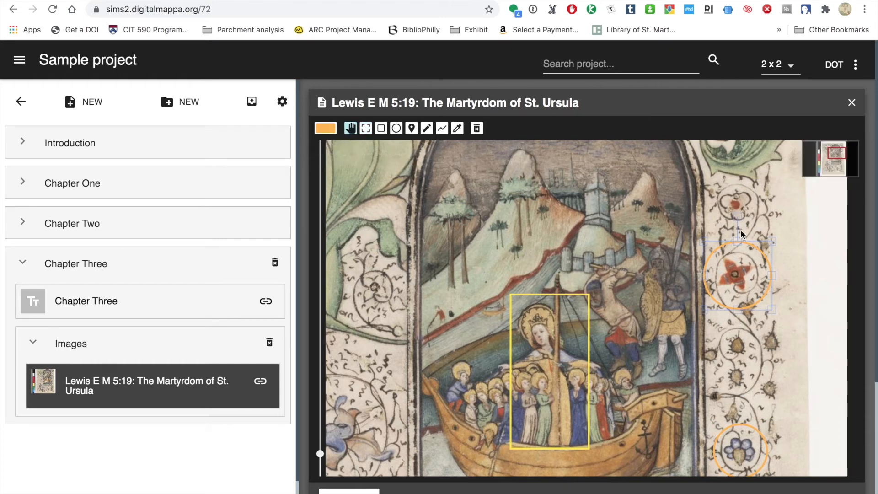
left_click(745, 207)
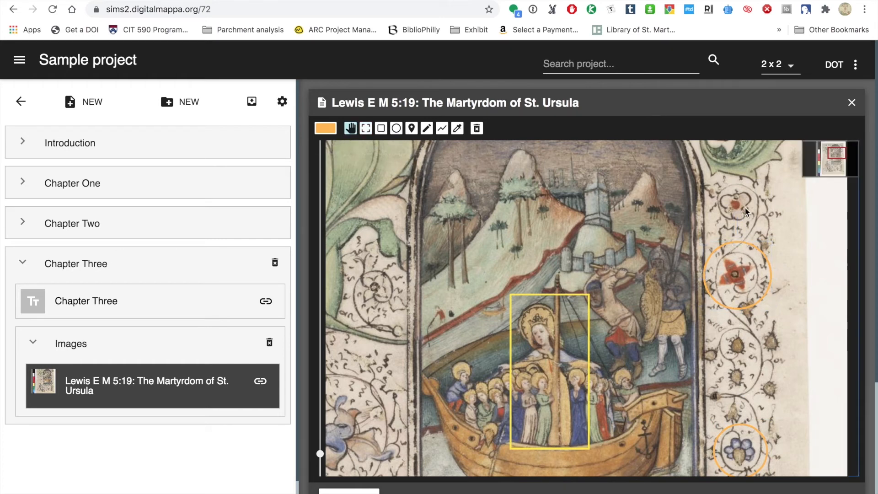
Open and close the annotation pop-up of the circular highlight around the red flower.
left_click(734, 244)
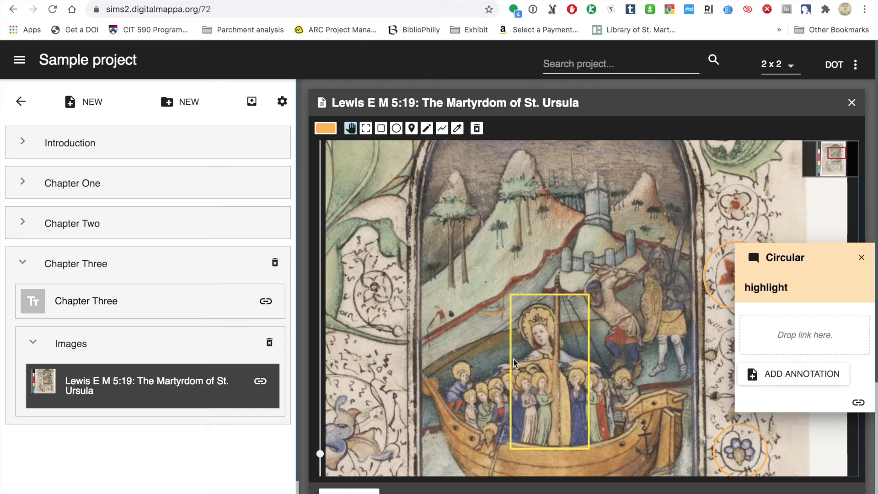
left_click(861, 257)
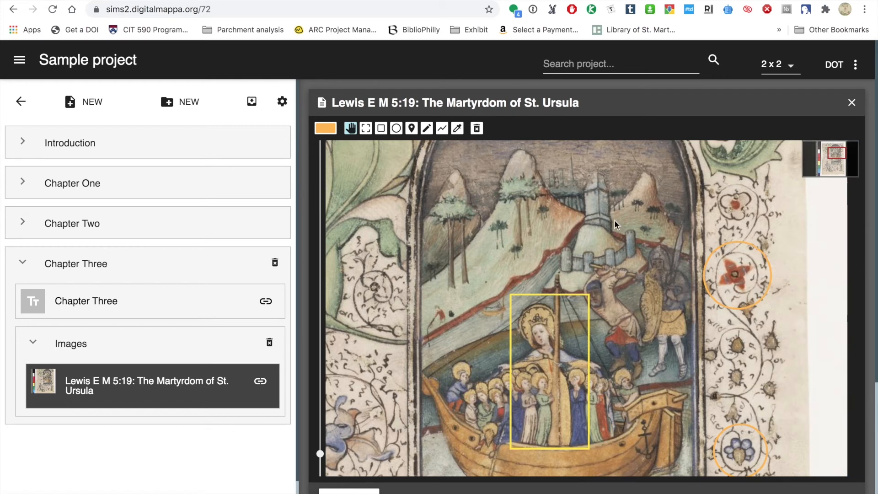
Draw a pink freehand highlight outlining the castle tower and its walls on the hill.
left_click(430, 134)
left_click(369, 151)
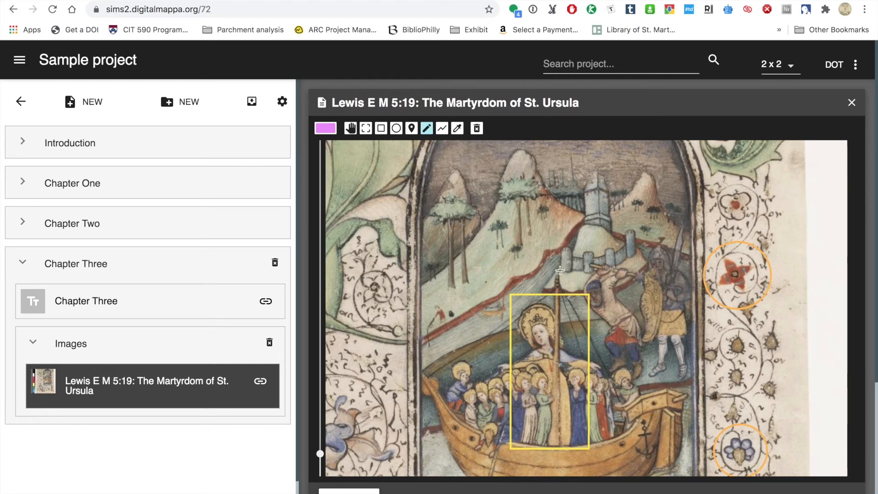
mouse_move(559, 270)
left_mouse_down()
mouse_move(591, 273)
mouse_move(635, 252)
mouse_move(634, 229)
mouse_move(617, 234)
mouse_move(601, 172)
mouse_move(587, 180)
mouse_move(582, 224)
mouse_move(564, 247)
mouse_move(559, 270)
left_mouse_up()
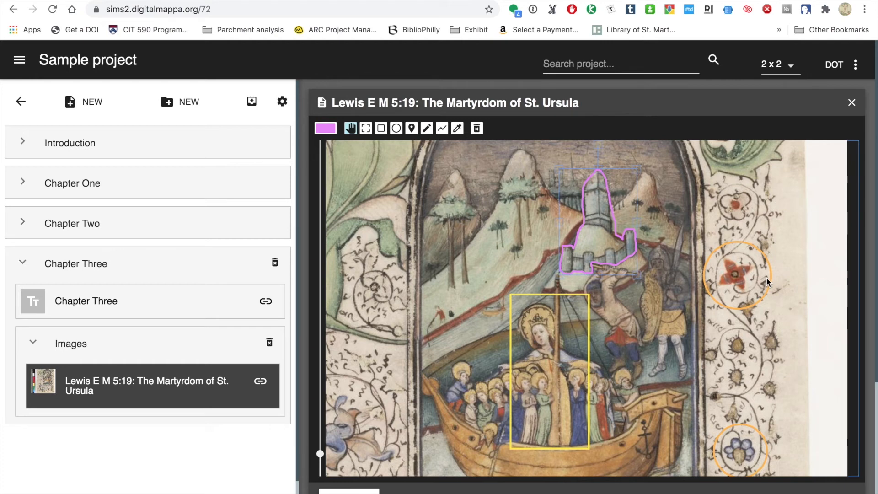
Place blue marker pins on the trunks of the trees on the hillside behind the ship.
left_click(411, 130)
left_click(330, 130)
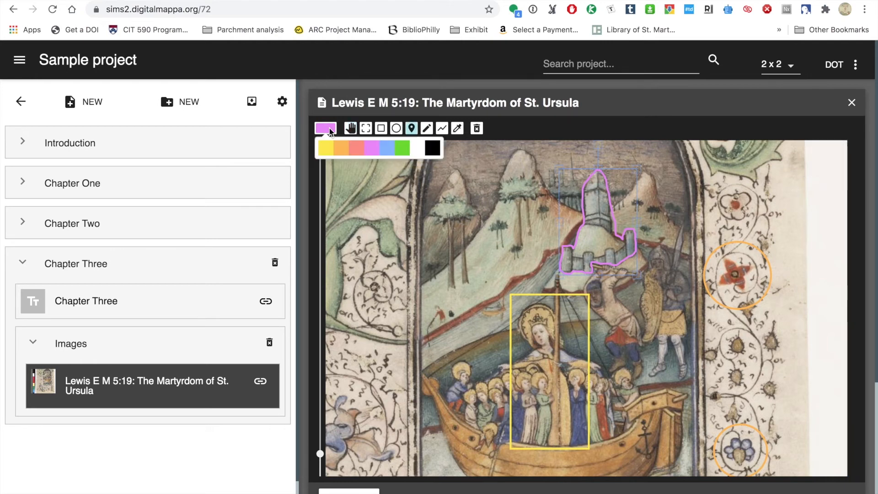
left_click(387, 149)
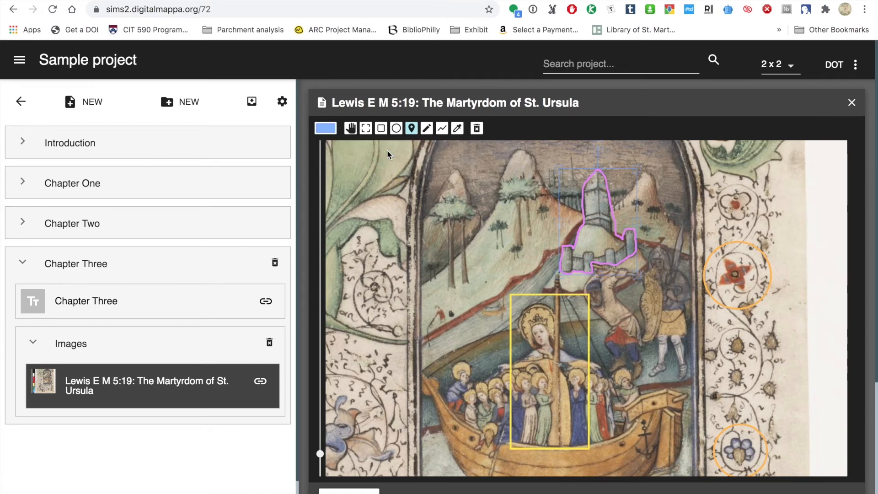
left_click(450, 287)
left_click(412, 130)
left_click(465, 279)
left_click(412, 128)
left_click(493, 244)
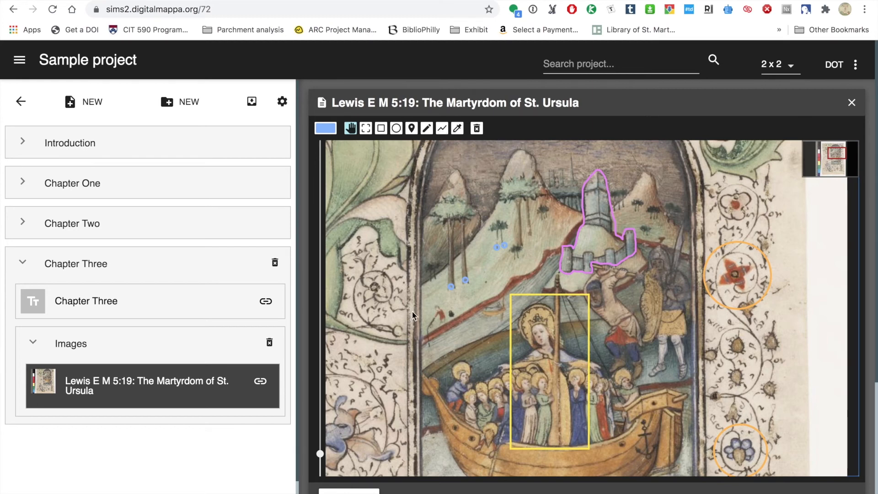
scroll(412, 316, "down", 2)
left_click_drag(412, 321, 410, 147)
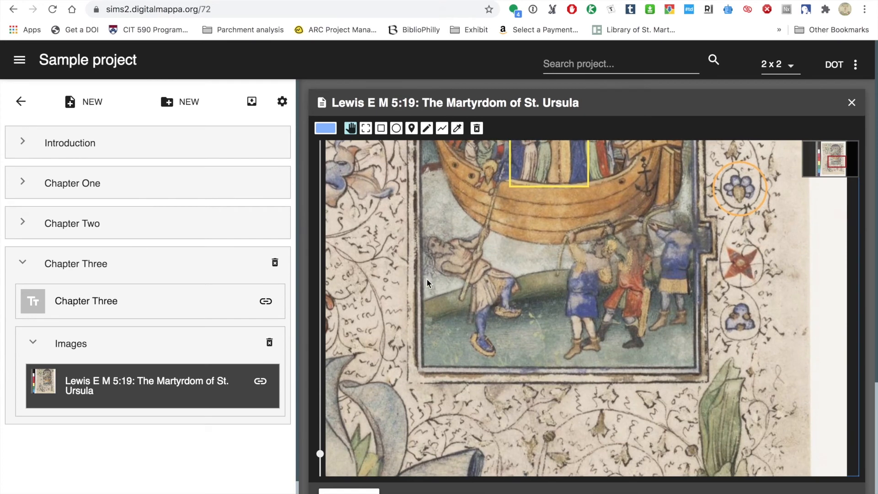
left_click_drag(374, 185, 377, 287)
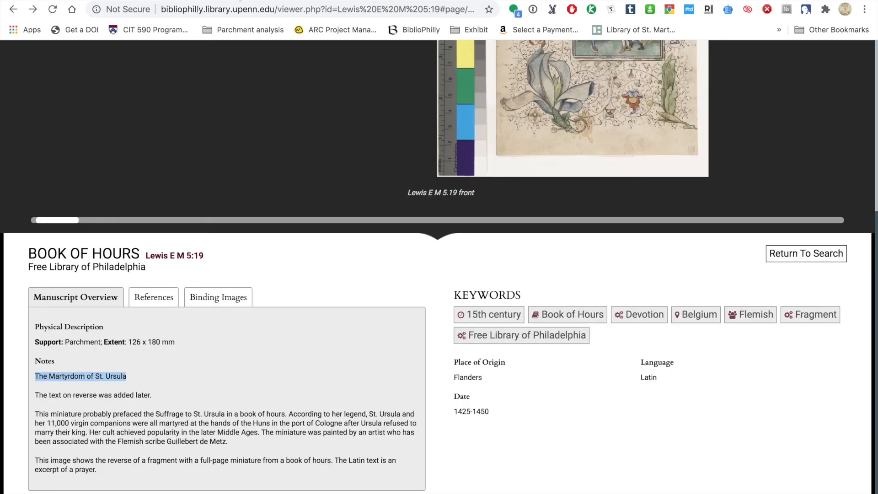
Switch to the BiblioPhilly page for Lewis E M 5:19 and return to its Book of Hours search results.
scroll(232, 225, "up", 6)
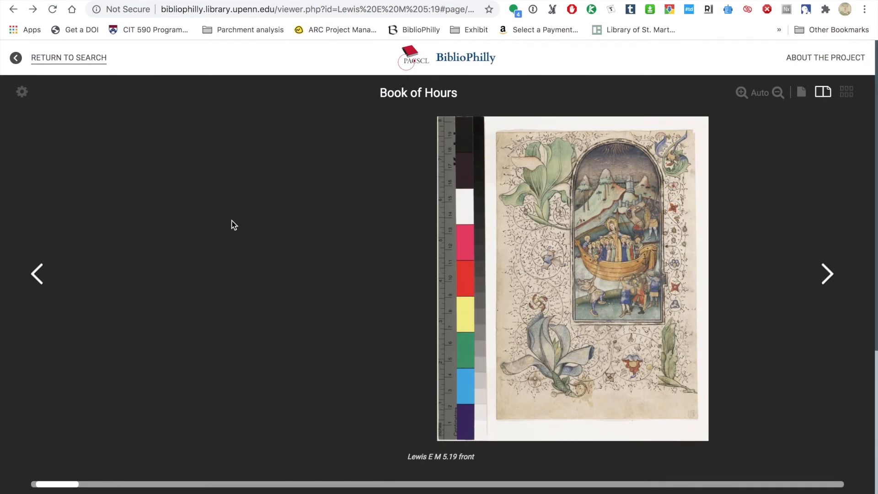
left_click(48, 62)
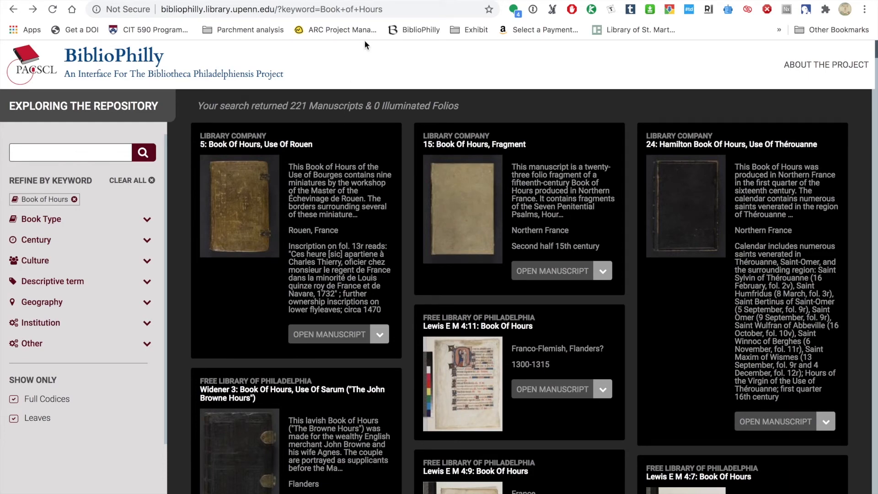
left_click(356, 0)
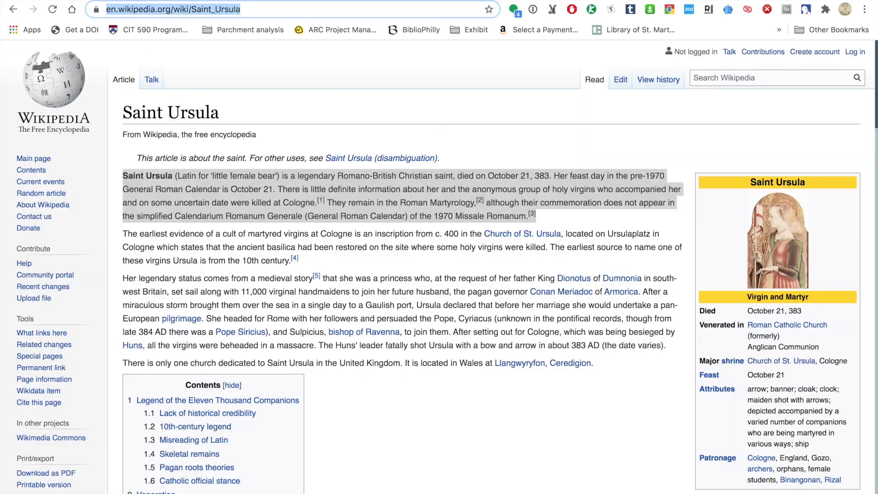
type("openn.library.upenn.edu")
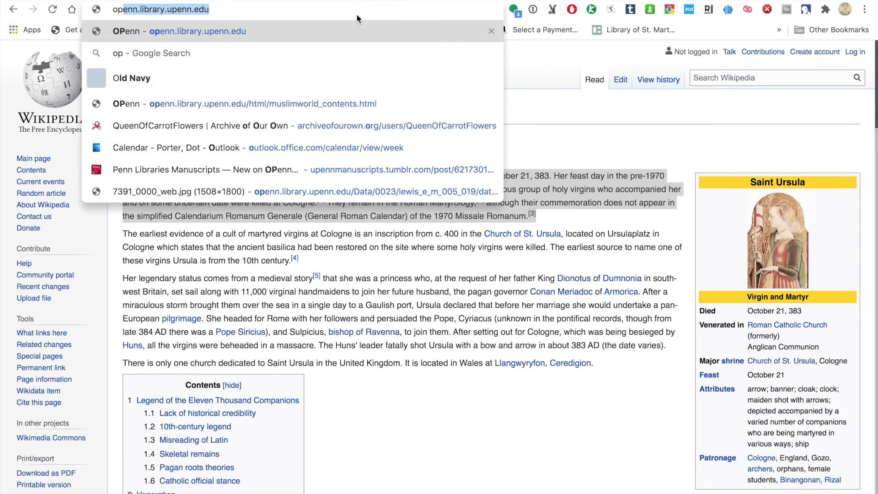
key("Return")
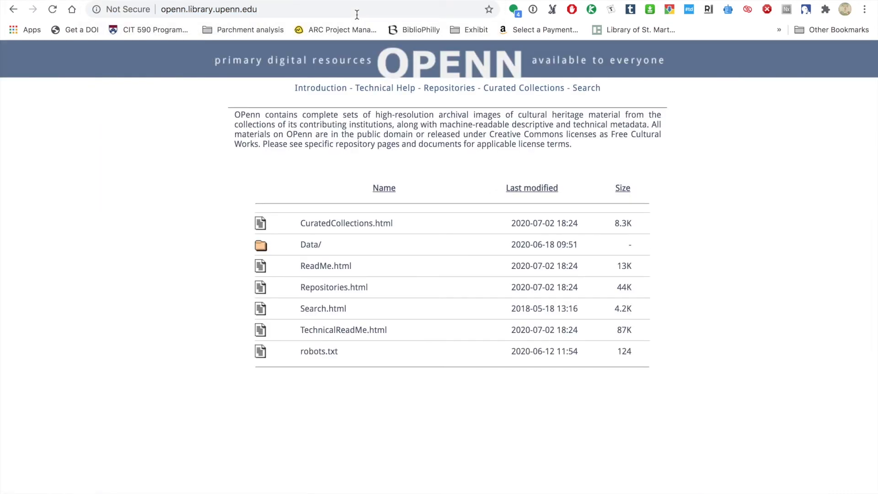
left_click(160, 9)
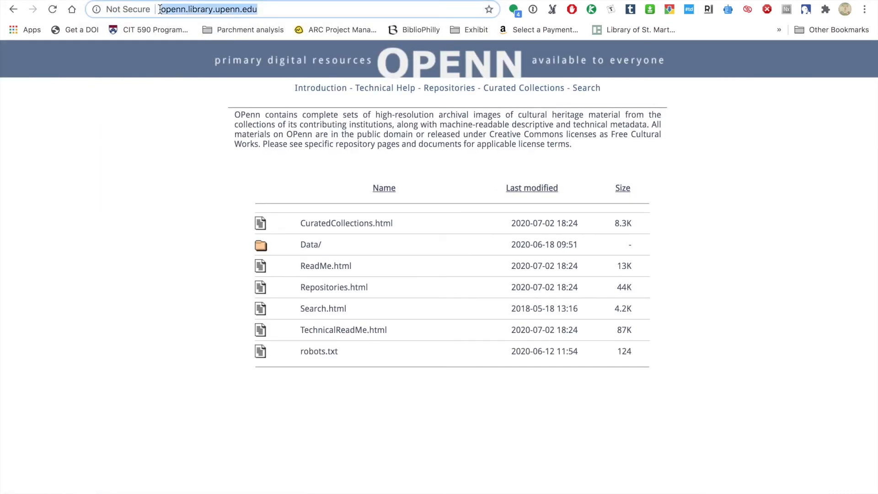
left_click(160, 9)
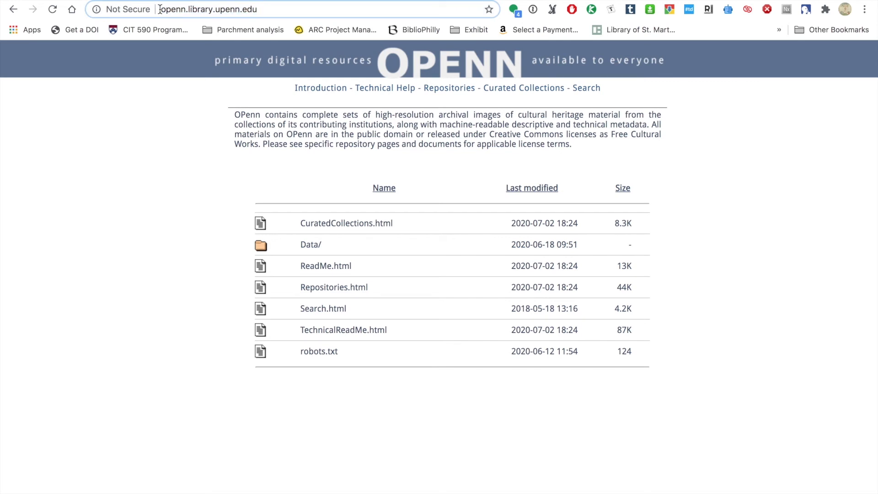
type("https://")
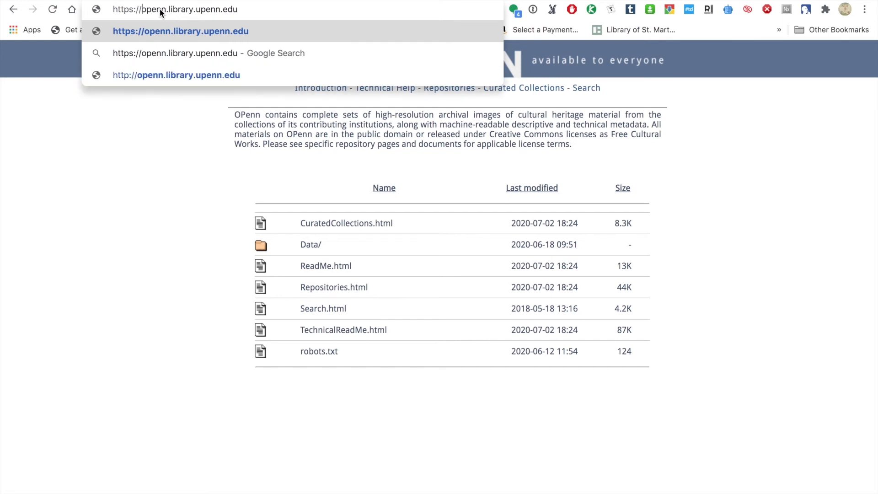
key("Return")
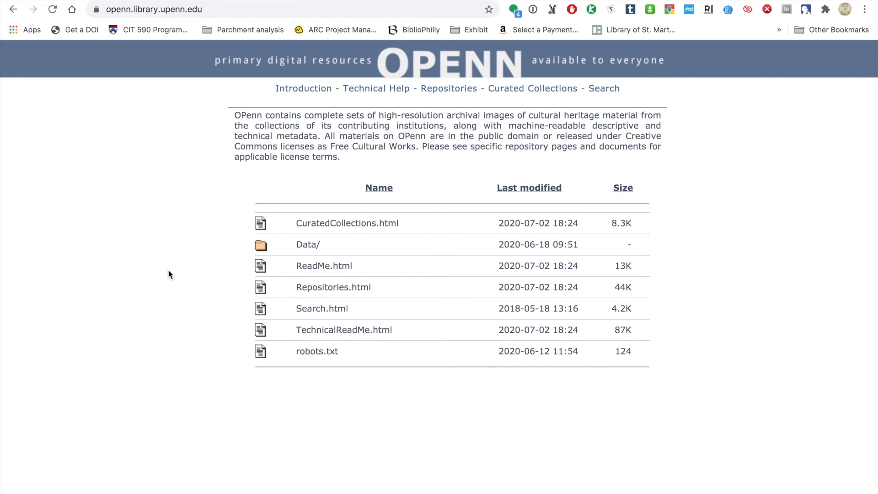
Open OPenn's CuratedCollections.html page and look through the listed collections.
left_click(353, 224)
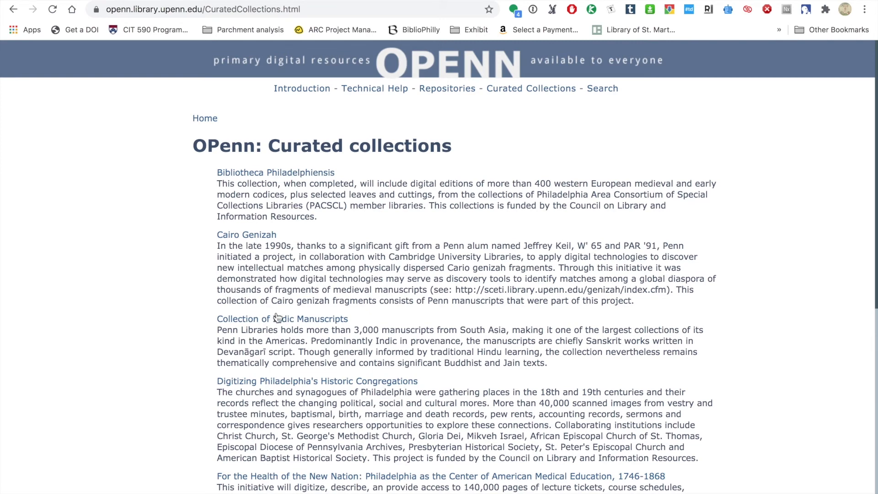
scroll(279, 318, "down", 4)
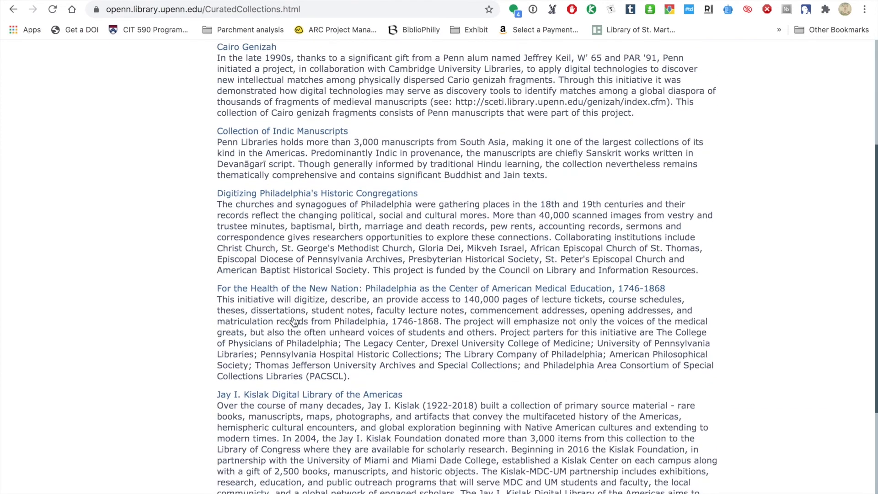
scroll(151, 370, "down", 4)
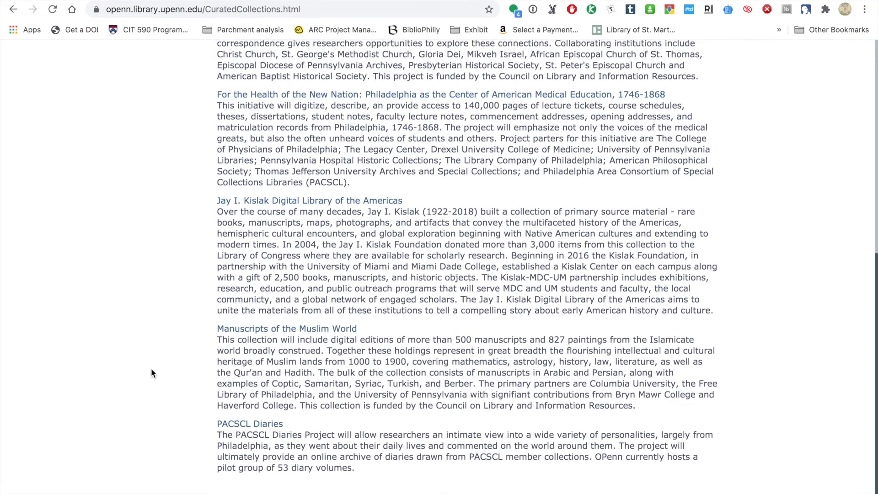
scroll(150, 368, "up", 8)
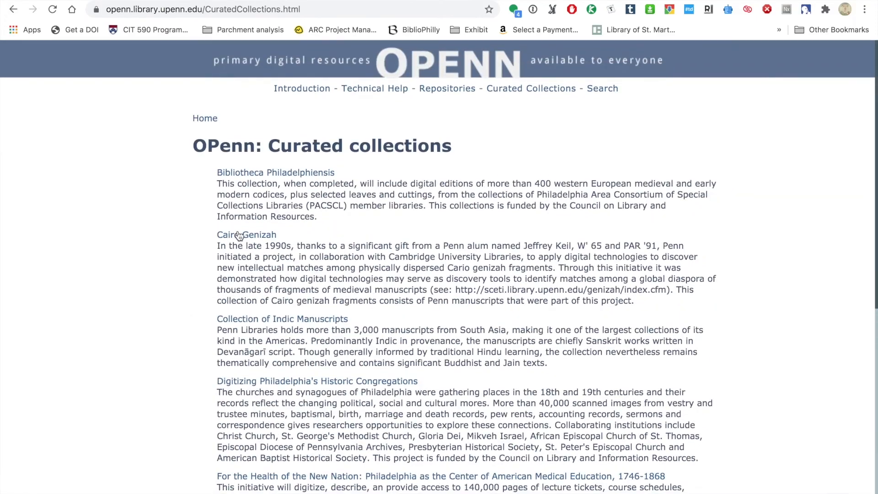
Open the Bibliotheca Philadelphiensis collection and go to its list of documents on OPenn.
left_click(266, 173)
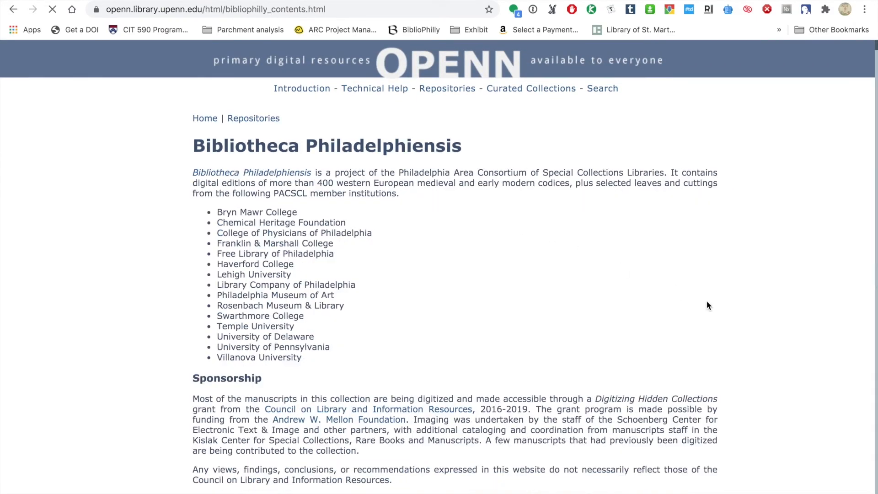
scroll(707, 301, "down", 10)
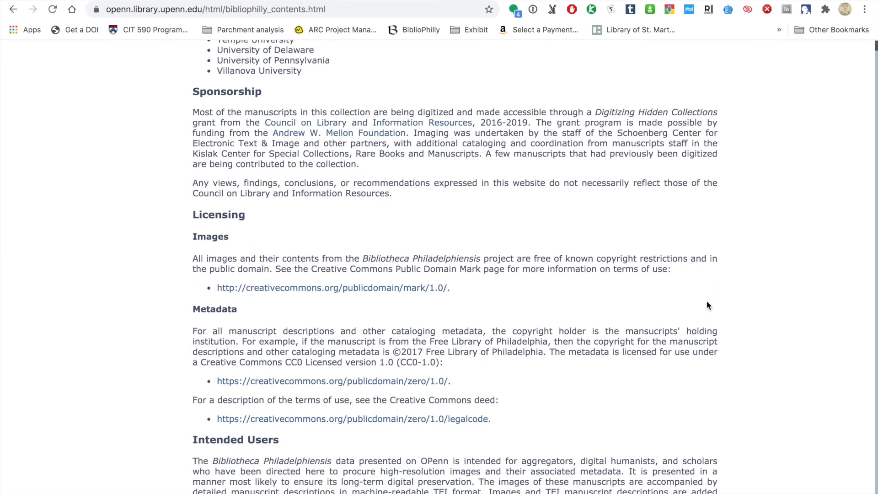
scroll(706, 302, "down", 2)
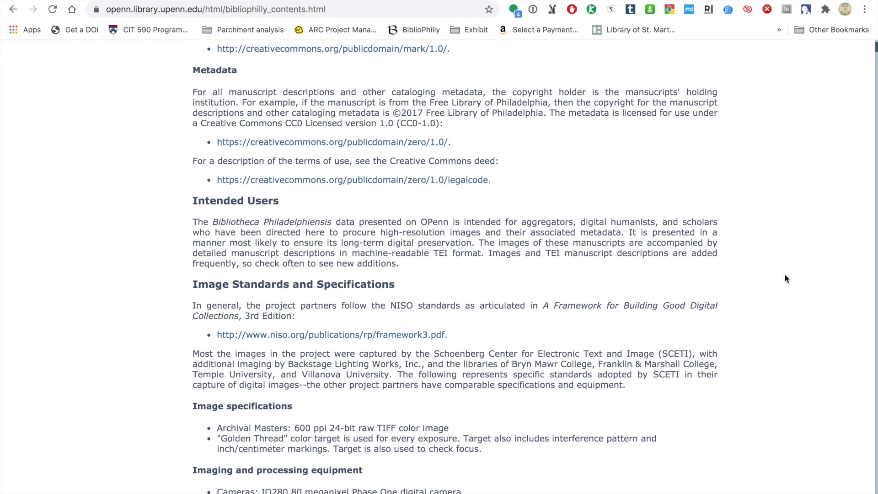
scroll(785, 279, "down", 20)
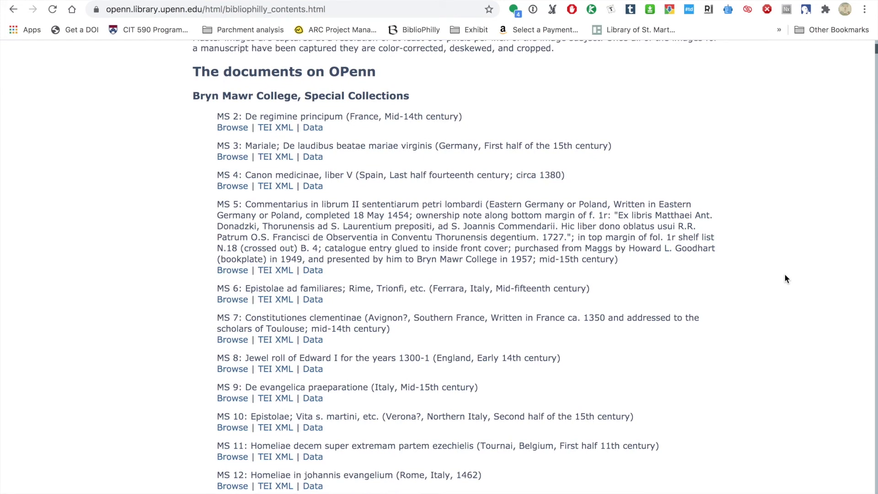
Browse Bryn Mawr College's MS 2, De regimine principum, and find the image files for fol. 1r.
left_click(233, 129)
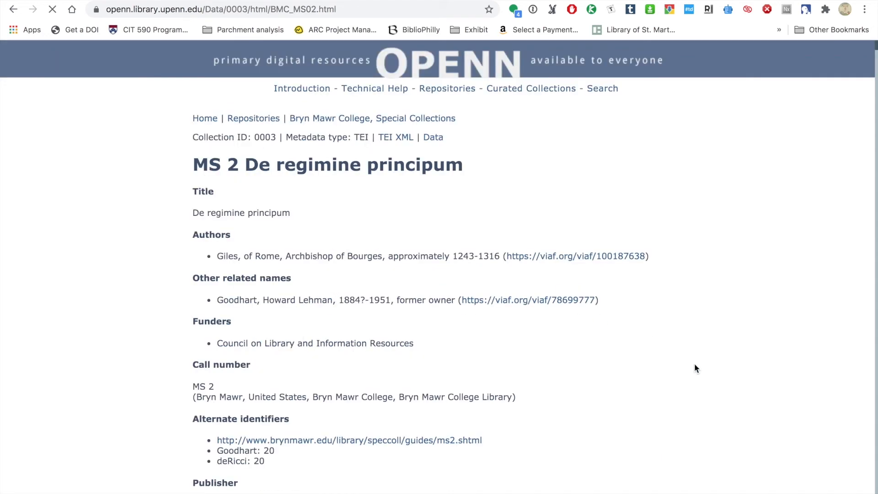
scroll(693, 364, "down", 15)
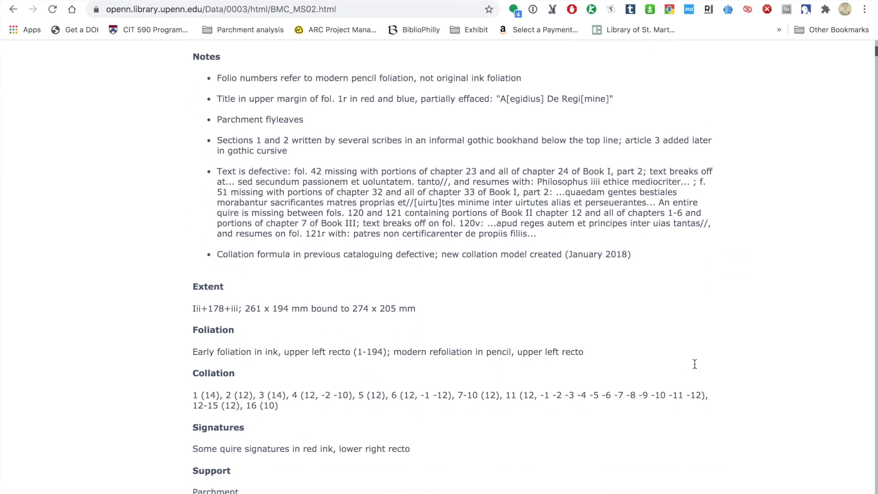
scroll(694, 364, "down", 7)
scroll(694, 365, "down", 9)
scroll(694, 368, "down", 20)
scroll(694, 368, "down", 14)
scroll(694, 368, "down", 4)
scroll(695, 368, "down", 3)
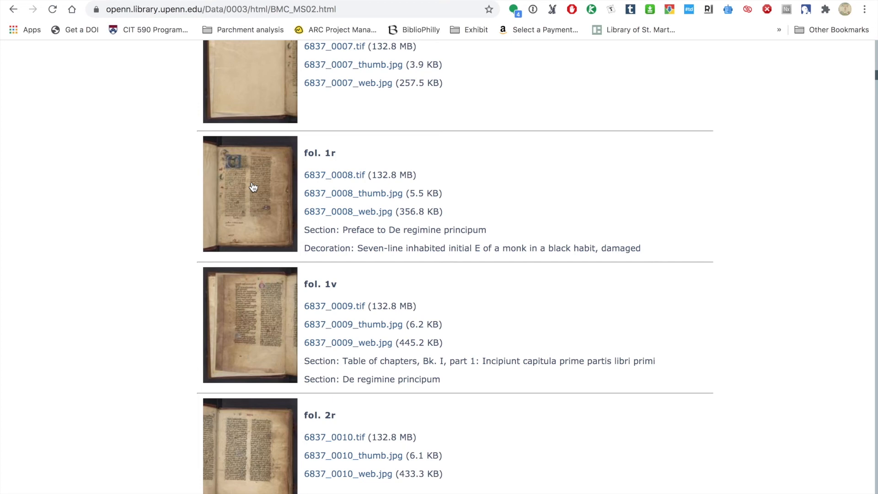
Open the fol. 1r web image 6837_0008_web.jpg and select its full URL.
left_click(343, 215)
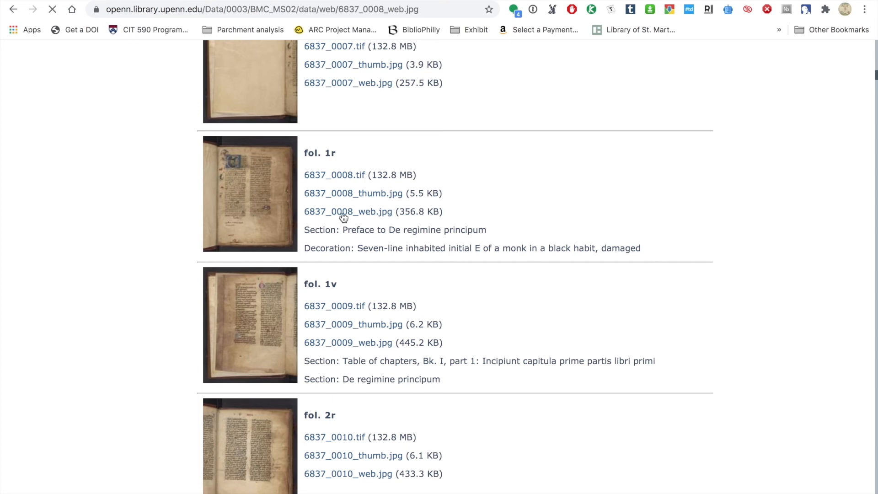
left_click(294, 6)
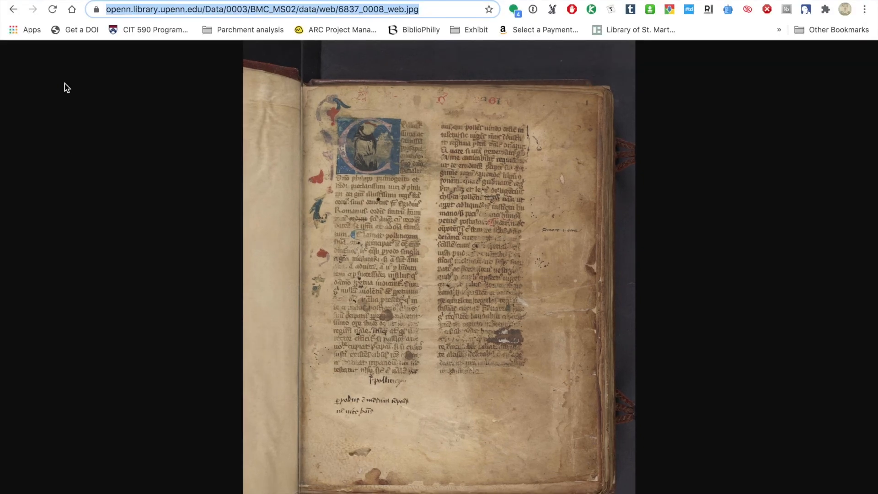
In the Digital Mappa sample project, add a new image linked to the copied OPenn web URL for 6837_0008_web.jpg.
key("ctrl+Tab")
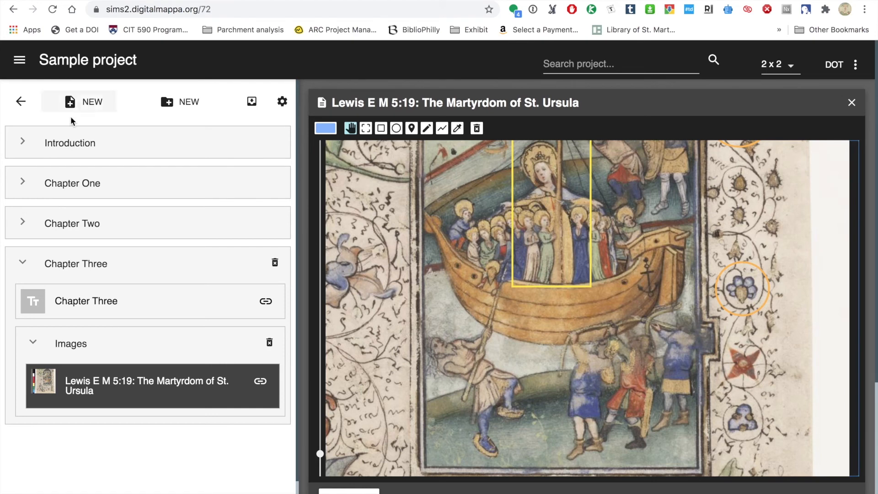
left_click(72, 101)
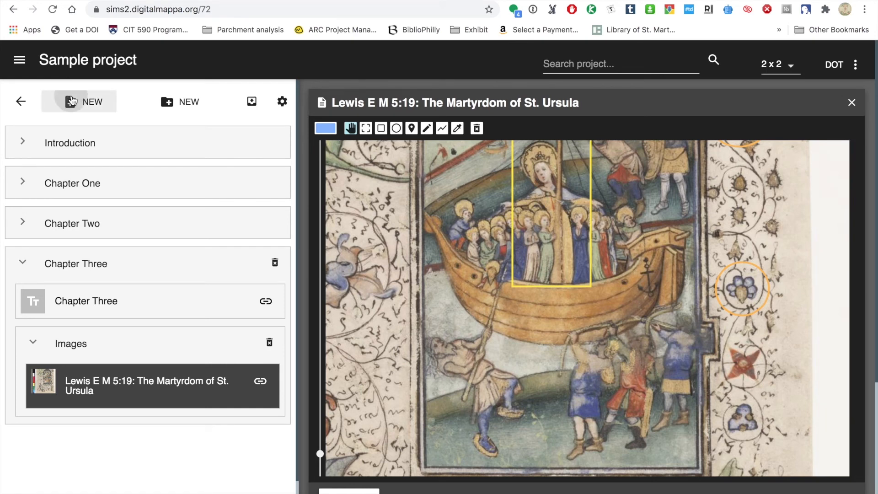
left_click(134, 148)
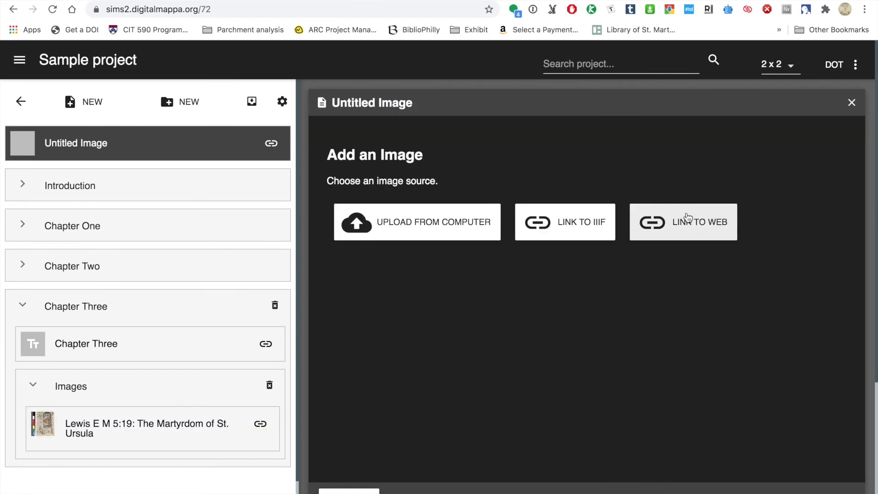
left_click(684, 220)
left_click(450, 275)
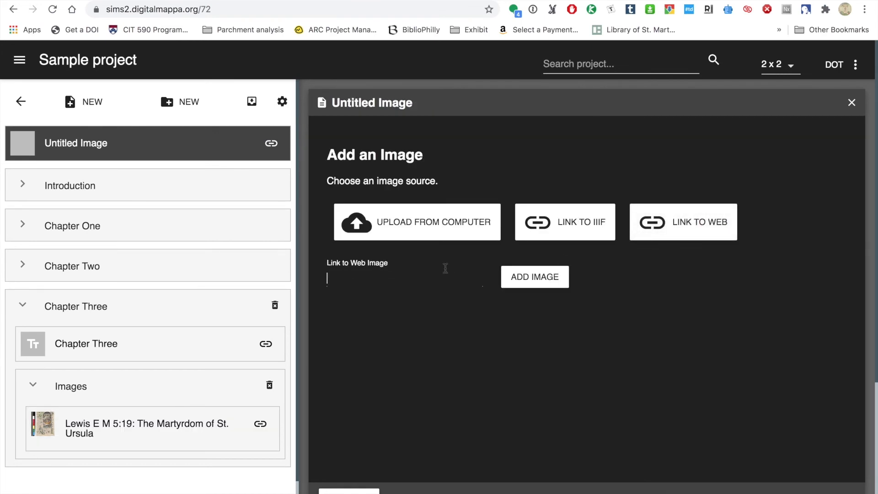
key("ctrl+v")
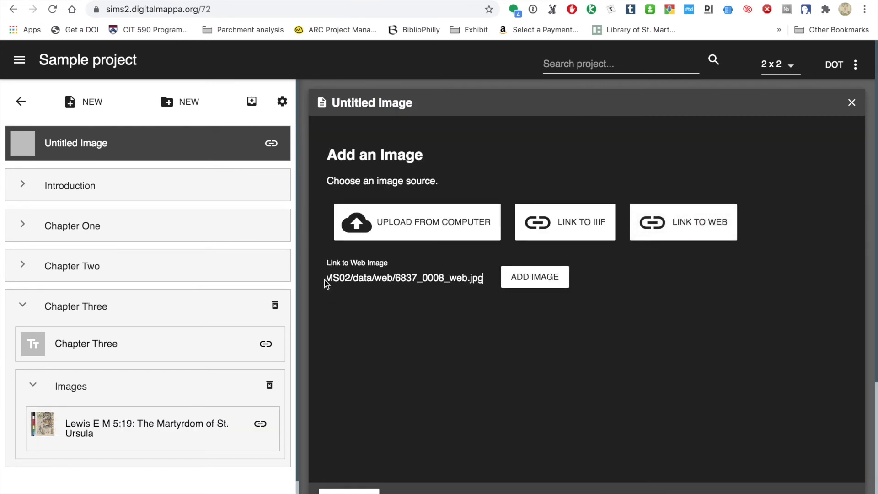
left_click_drag(325, 278, 294, 272)
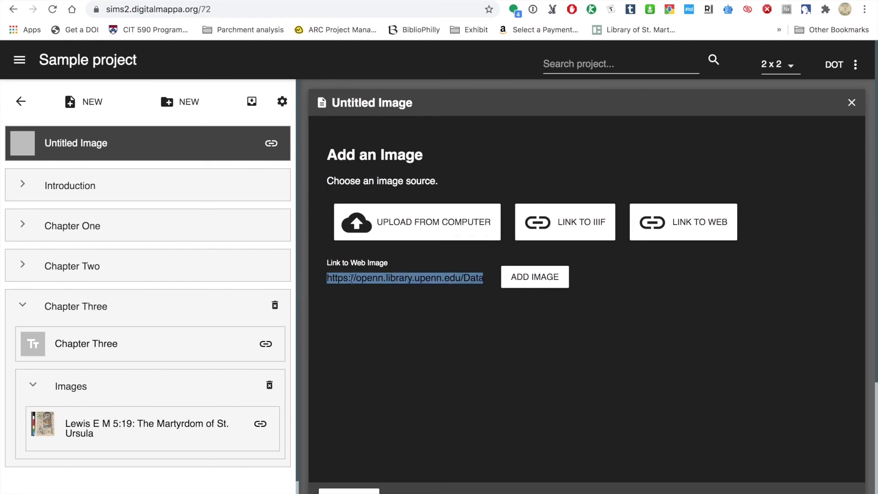
left_click(533, 277)
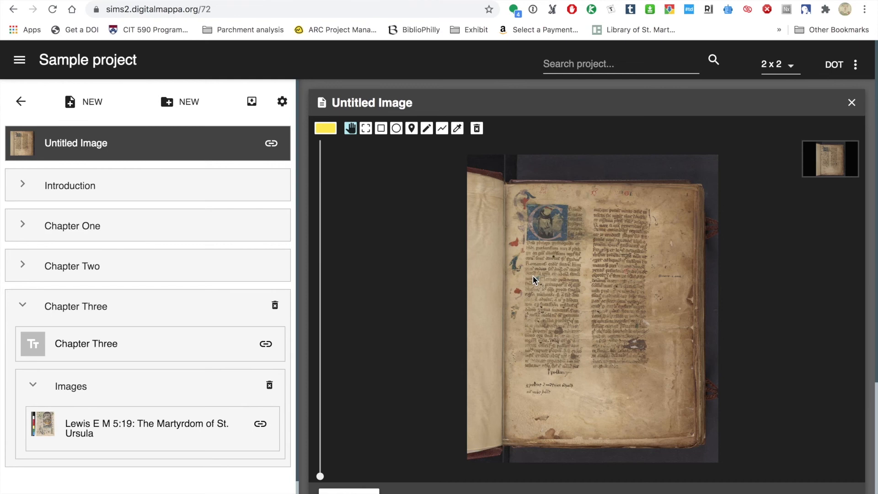
Set the highlight colour to green for the new manuscript image.
left_click_drag(320, 476, 311, 338)
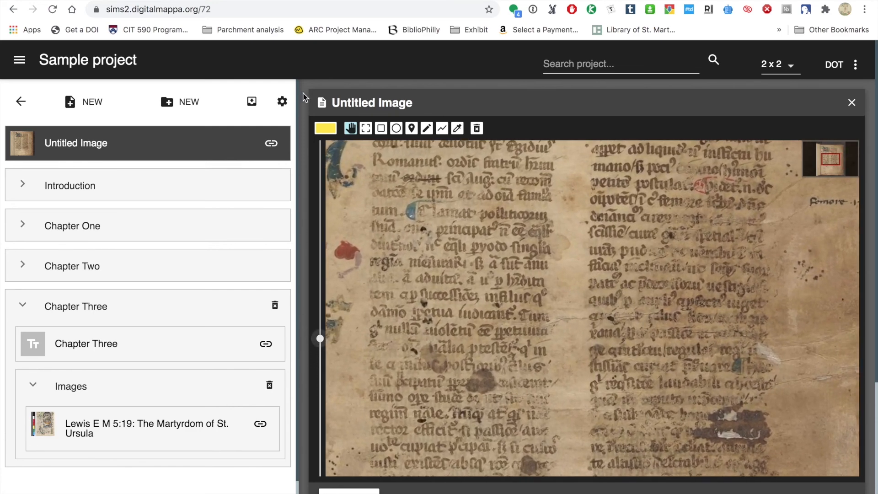
left_click(324, 129)
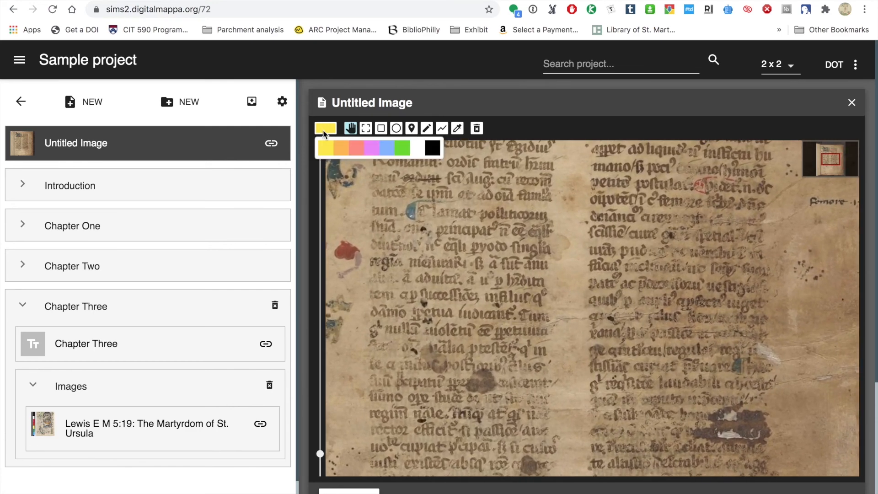
left_click(404, 149)
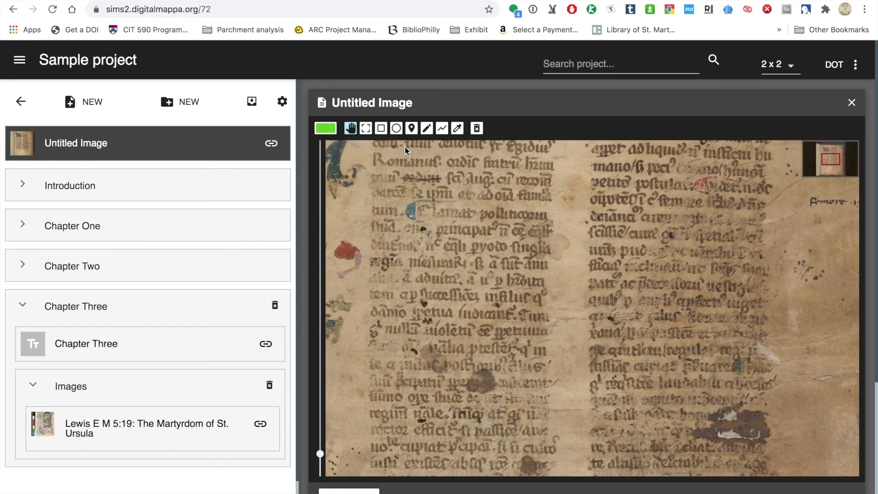
Try to underline separate lines of text in the first column using the line drawing tool.
left_click(445, 133)
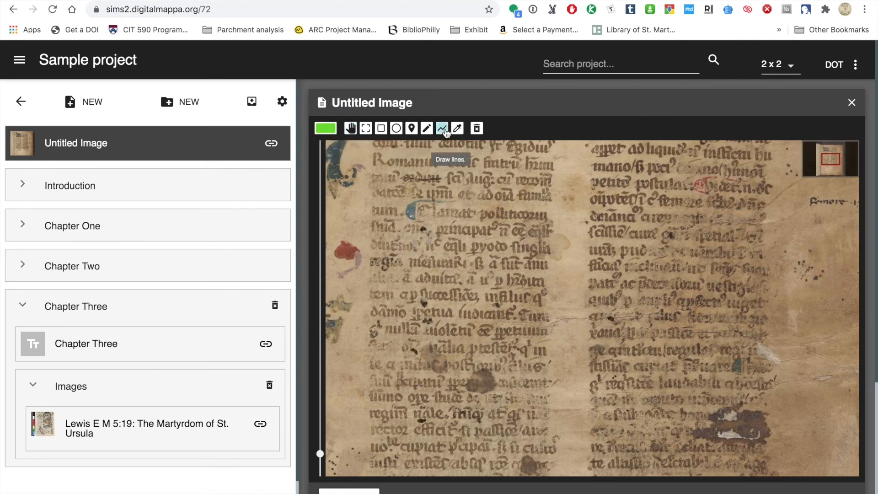
left_click(374, 168)
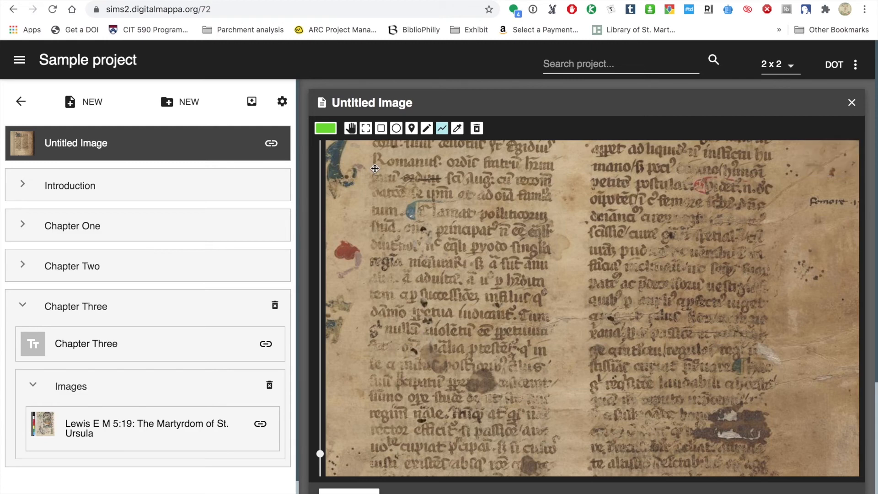
left_click(553, 173)
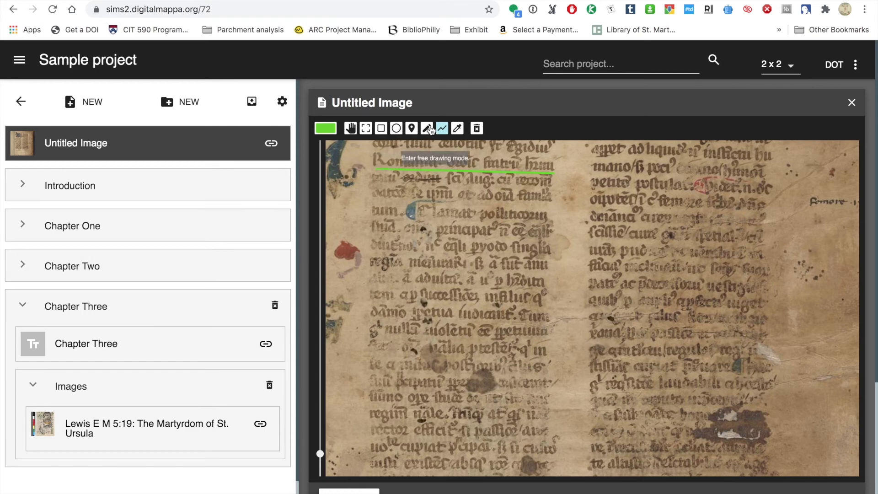
left_click(374, 184)
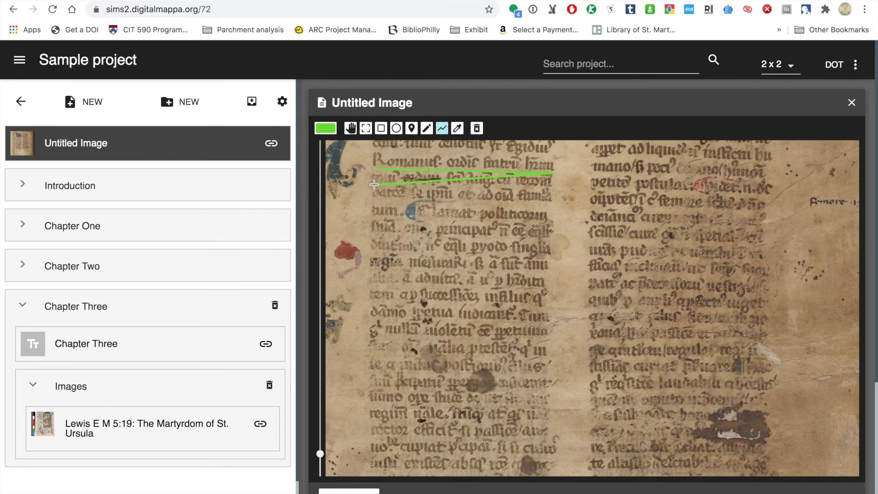
left_click(684, 229)
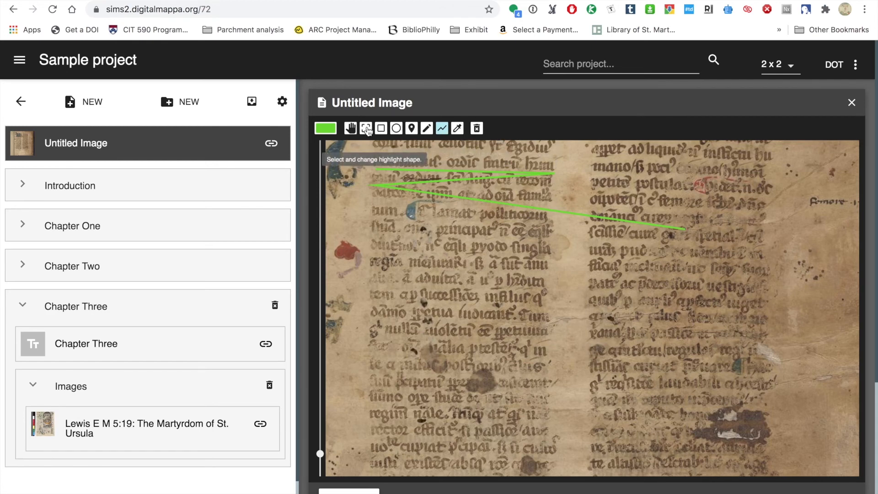
Select the zigzag green line highlight and destroy it.
left_click(366, 128)
left_click(386, 186)
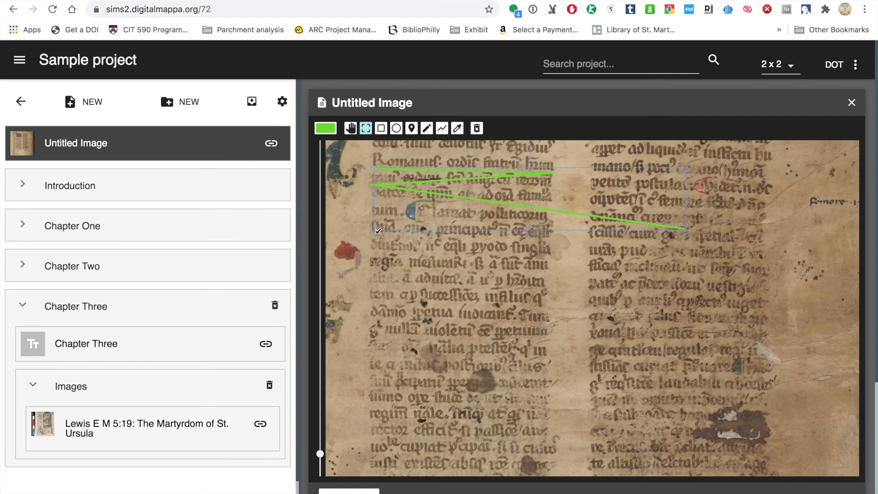
left_click(478, 130)
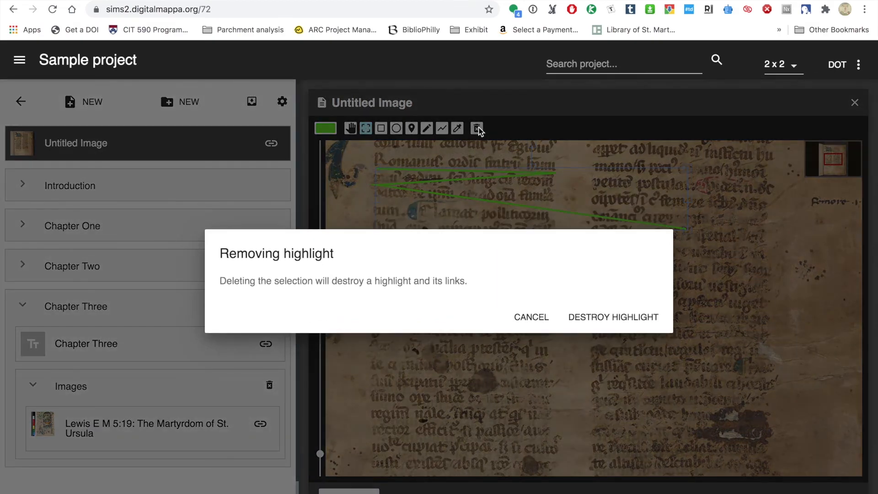
left_click(611, 317)
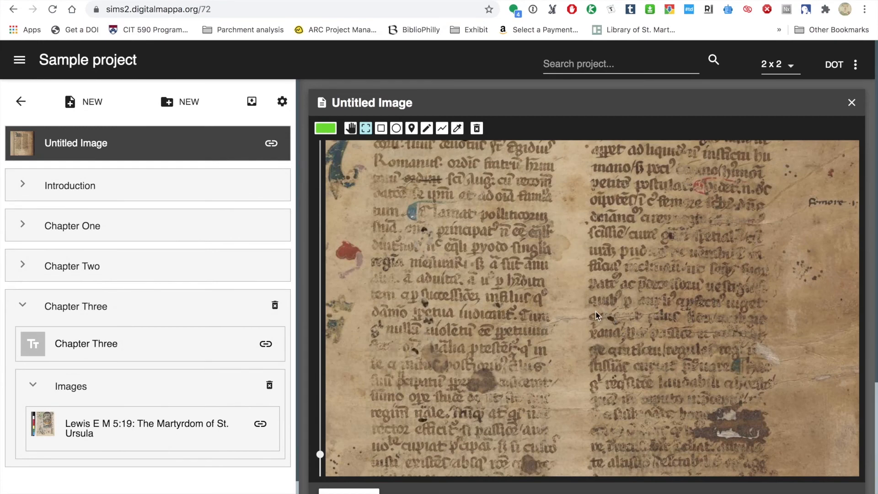
Draw a green line highlight under the full first-column text line beginning "Romanus".
left_click(443, 129)
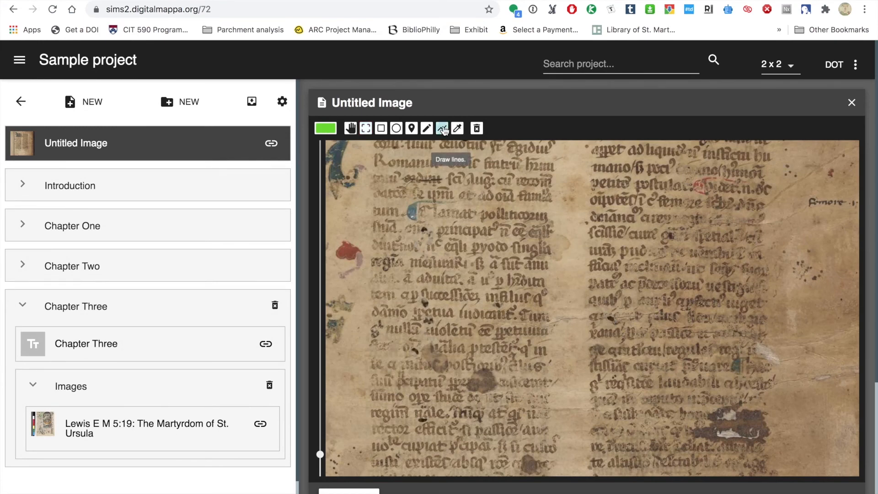
left_click(375, 167)
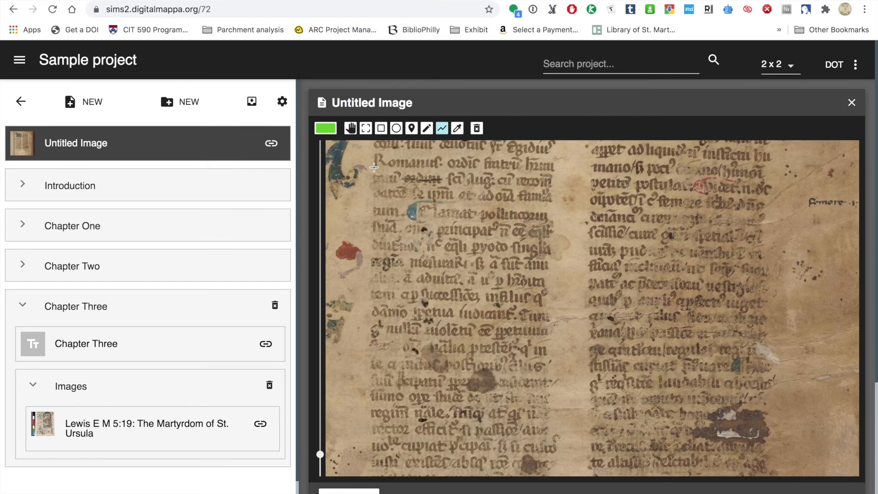
double_click(438, 169)
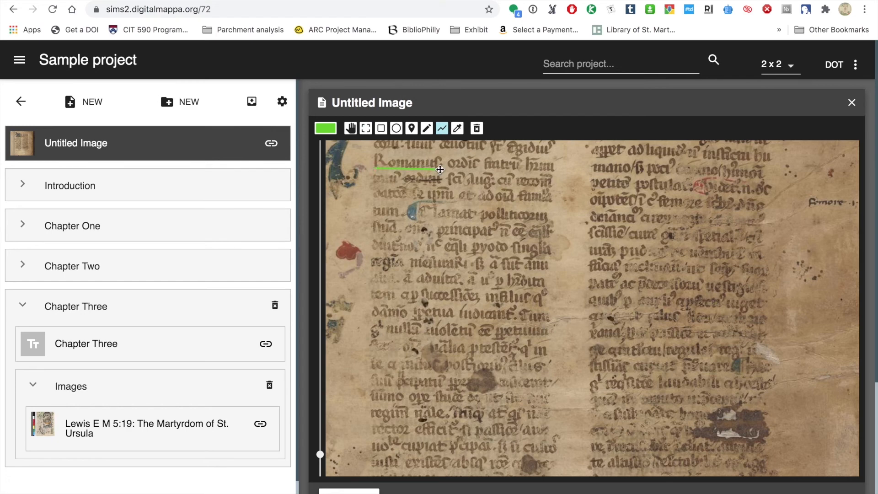
left_click(476, 170)
left_click_drag(477, 171, 520, 172)
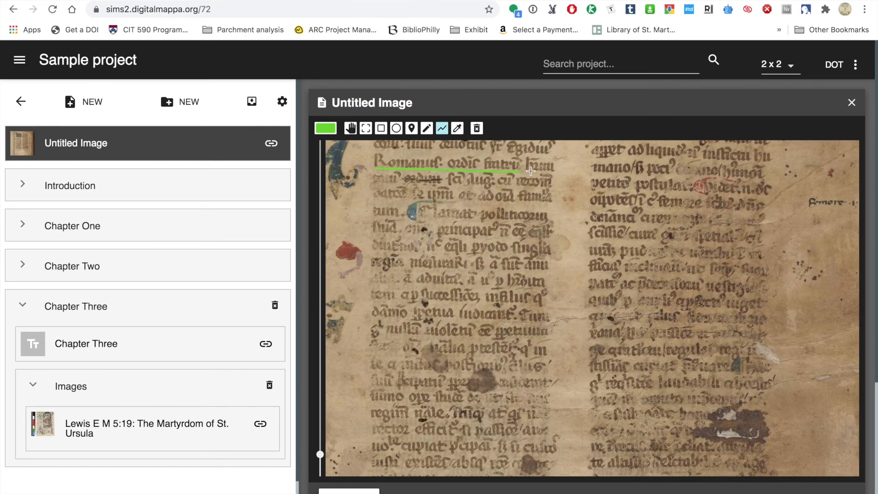
left_click(554, 172)
left_click(350, 128)
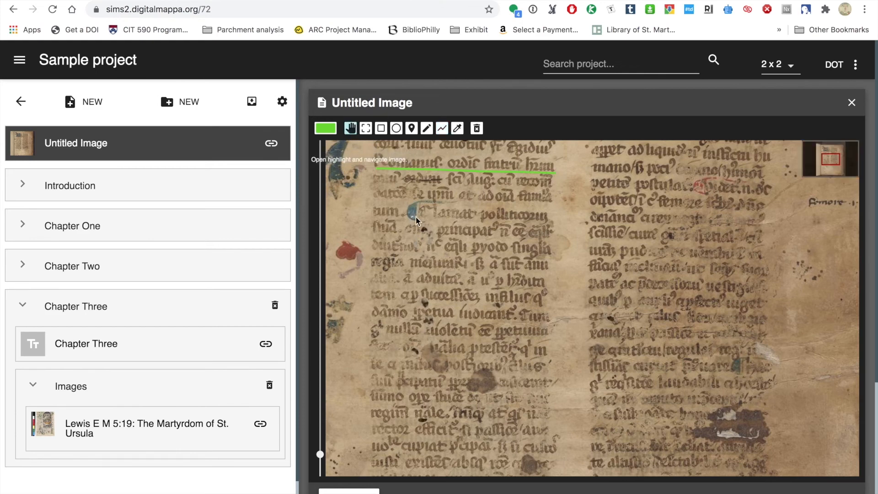
Underline the next two text lines below the "Romanus" line with separate green line highlights.
mouse_move(416, 220)
left_mouse_down()
mouse_move(412, 198)
mouse_move(410, 220)
left_mouse_up()
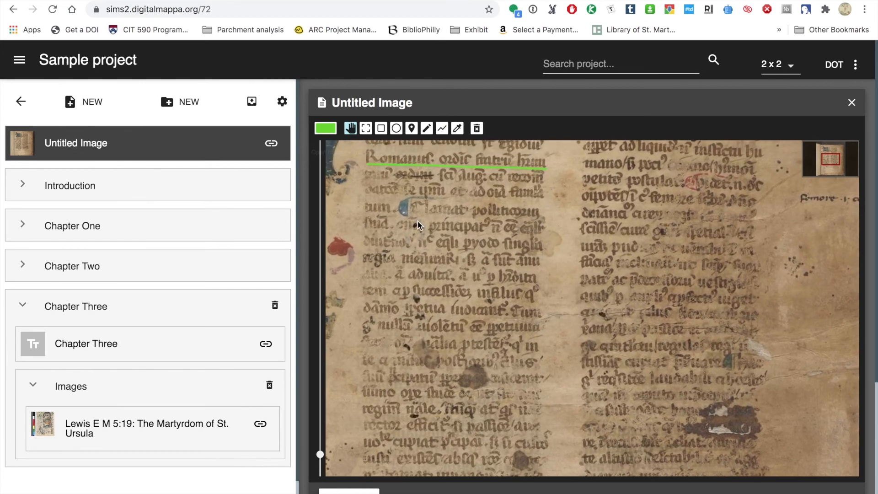
left_click(441, 130)
left_click(367, 181)
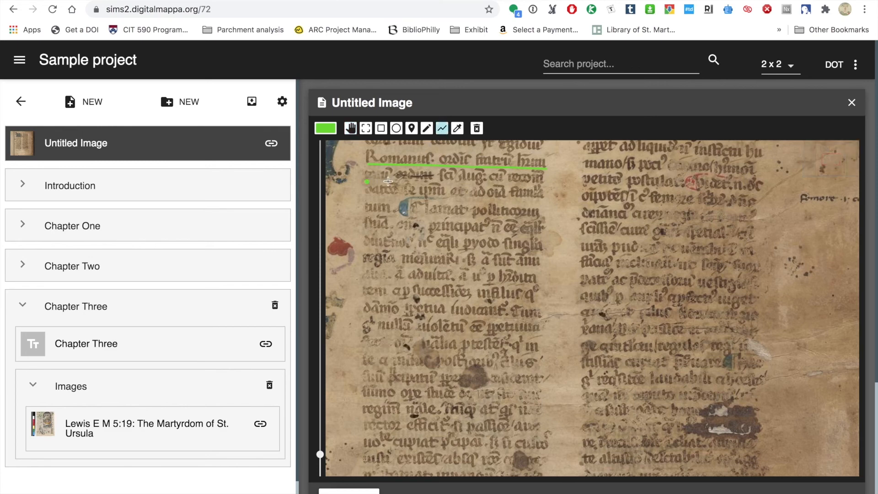
double_click(431, 182)
double_click(505, 183)
double_click(545, 185)
left_click(351, 131)
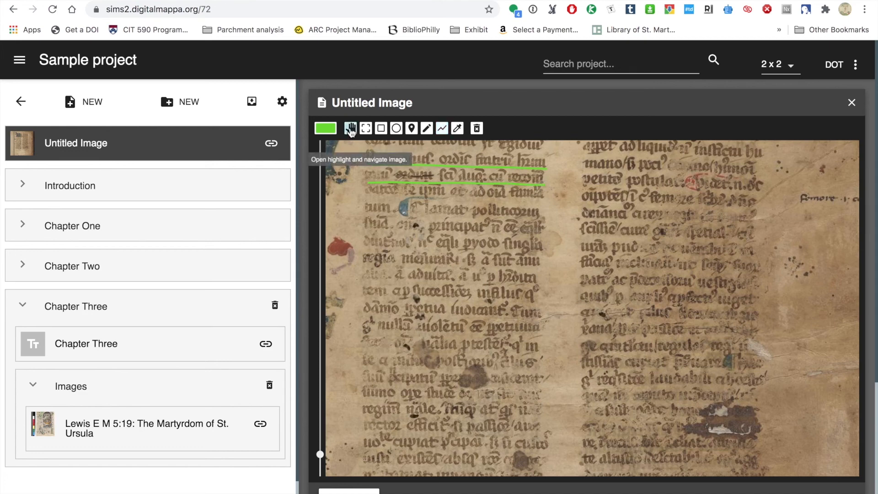
left_click(442, 129)
left_click(369, 196)
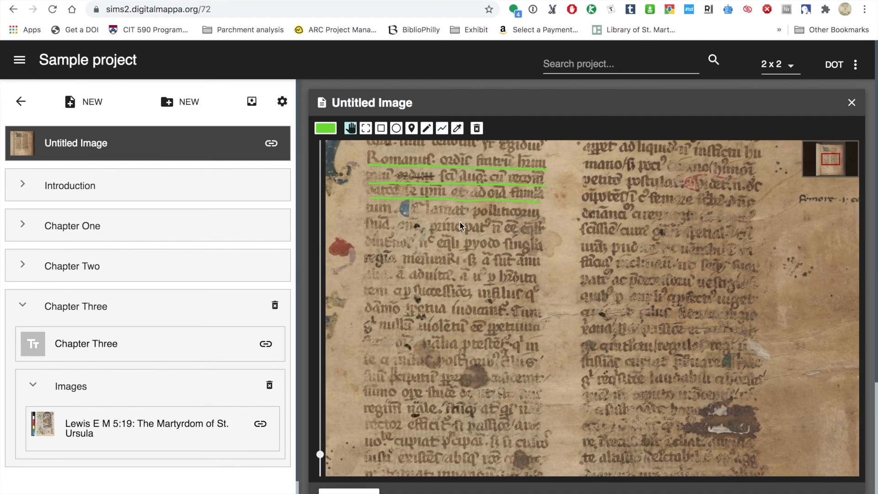
Rename the middle underline's highlight "transcription of the line" and close its highlight window.
left_click(449, 184)
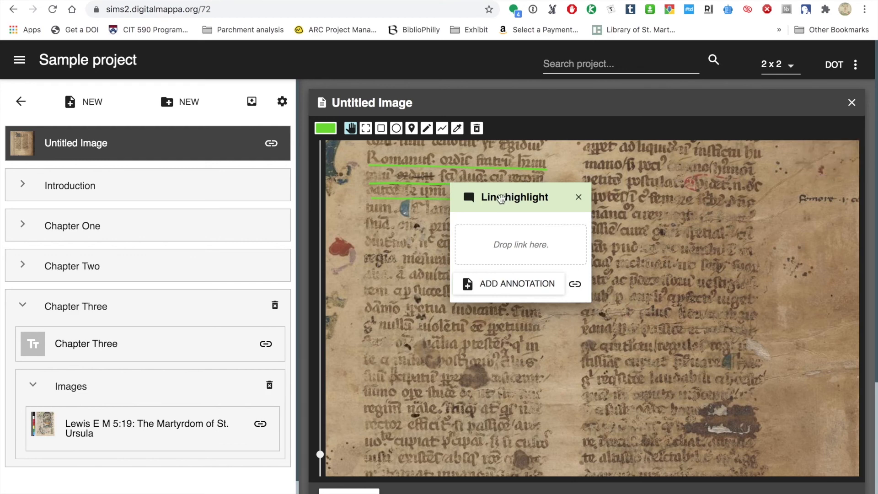
left_click(501, 199)
type("tran")
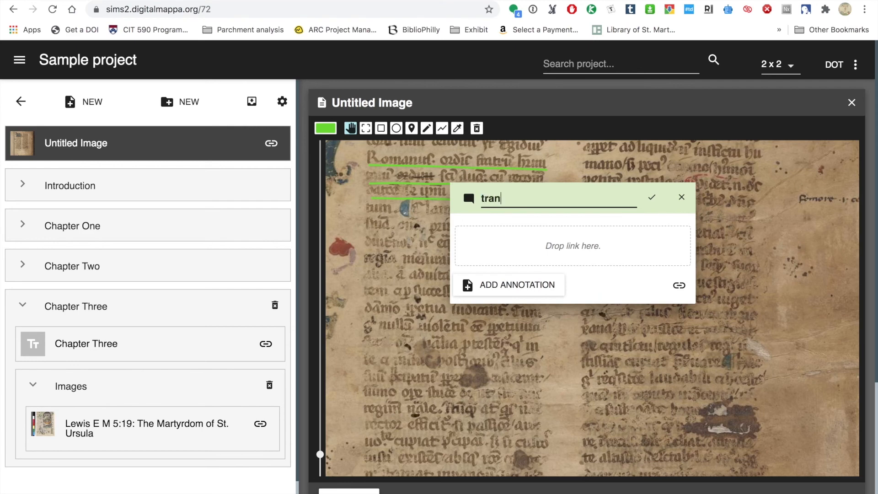
type("scription of the line")
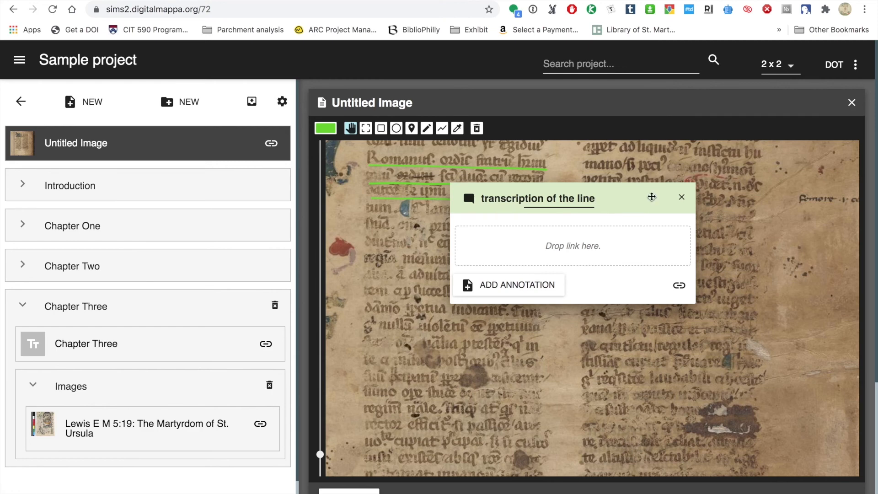
left_click(651, 197)
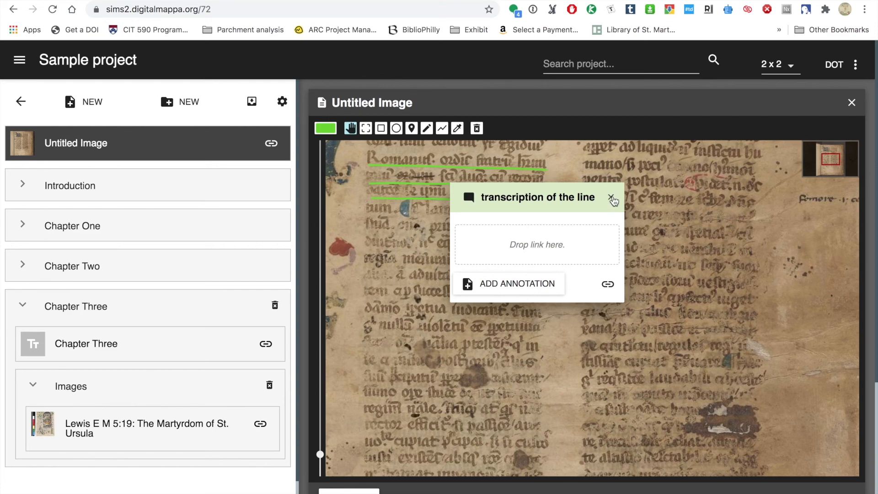
left_click(611, 197)
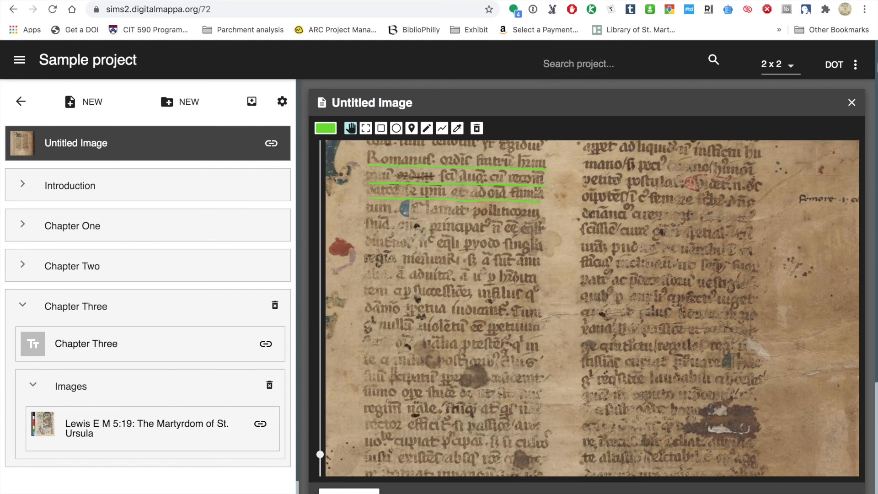
Close the untitled manuscript image and search the project for "Ursula".
left_click(852, 102)
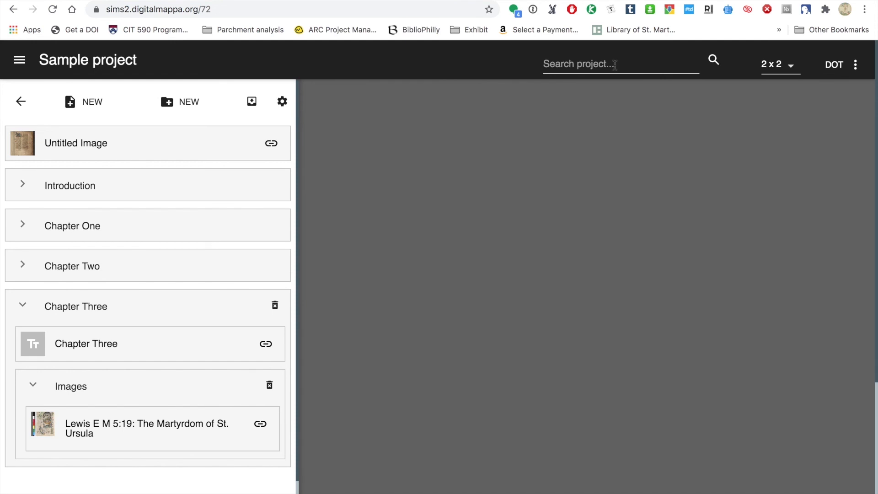
left_click(614, 67)
type("Ursula")
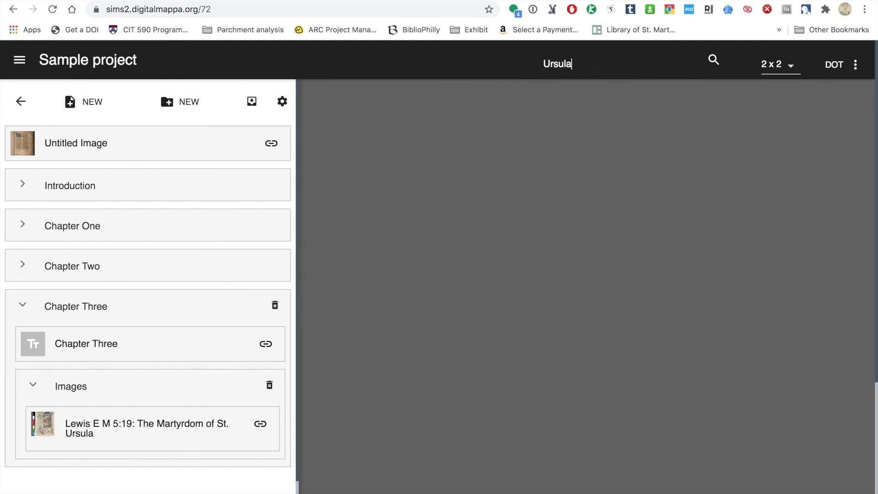
key("Return")
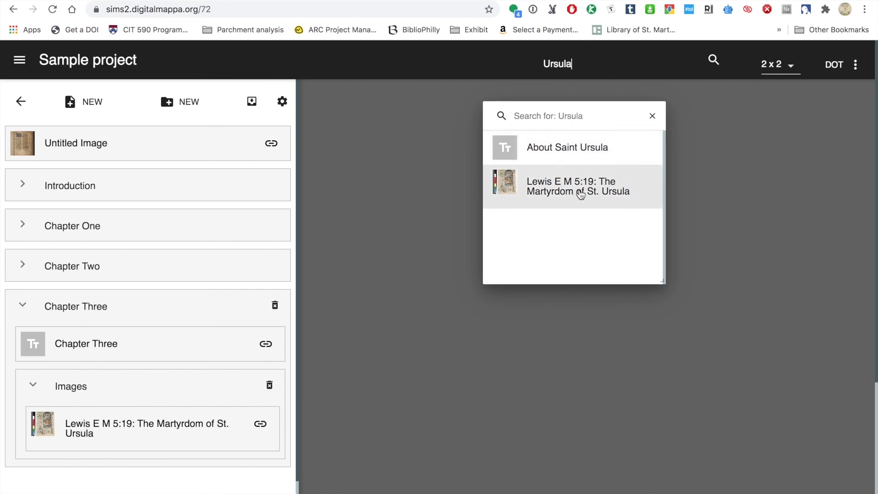
Close the Ursula search results and set the document layout to 1 x 1.
left_click(652, 116)
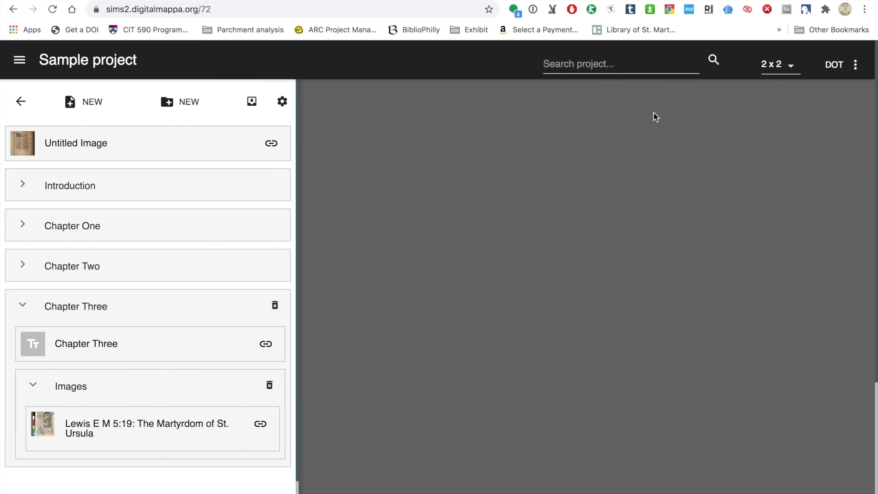
left_click(792, 69)
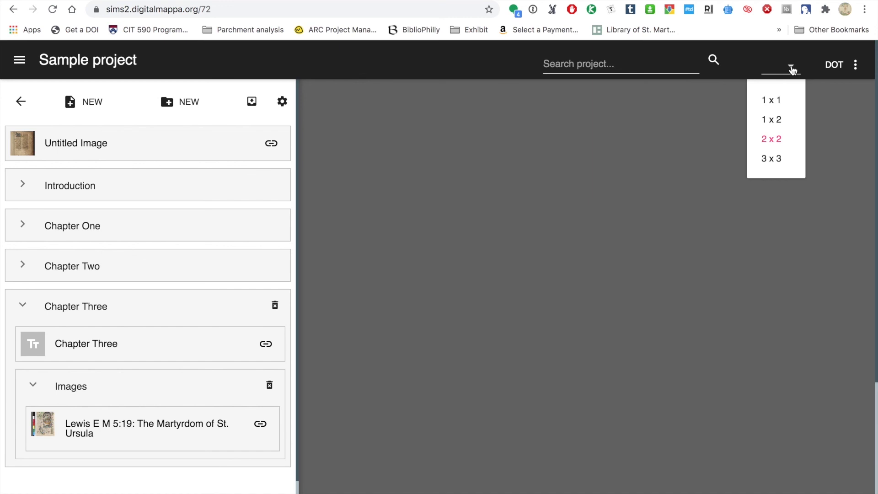
left_click(780, 103)
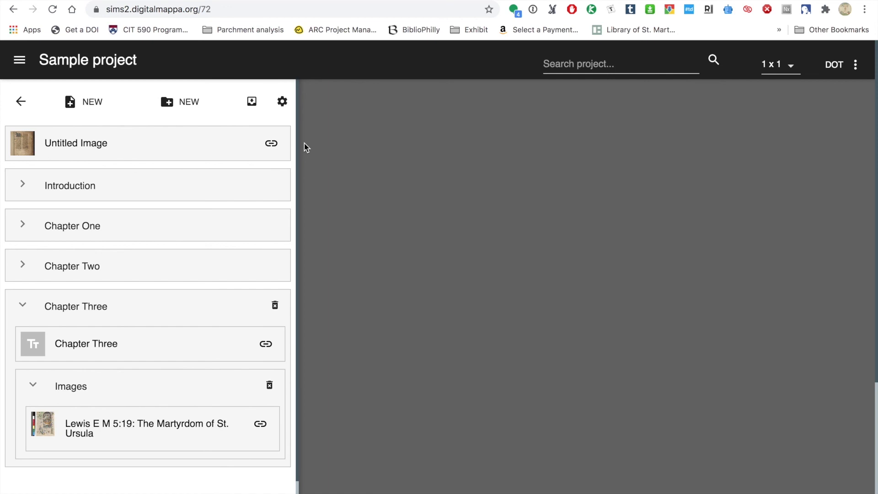
Open the Chapter Three text document and the Lewis E M 5:19: The Martyrdom of St. Ursula image.
left_click(104, 343)
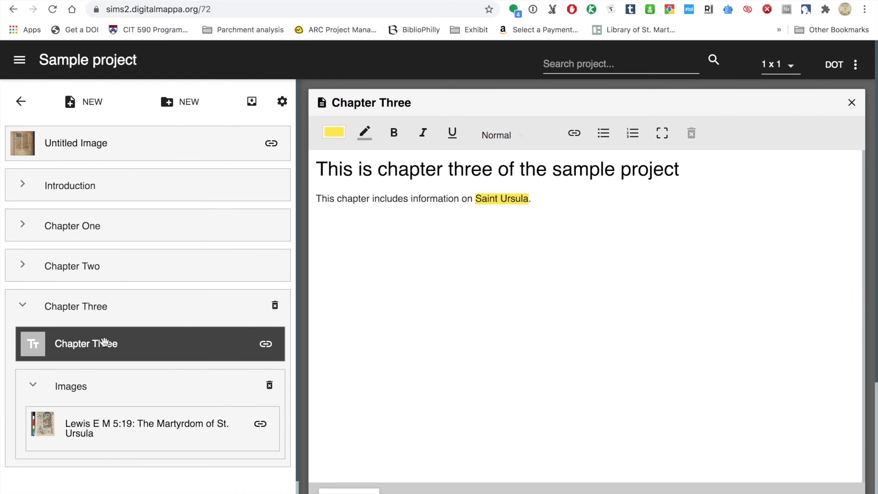
left_click(105, 431)
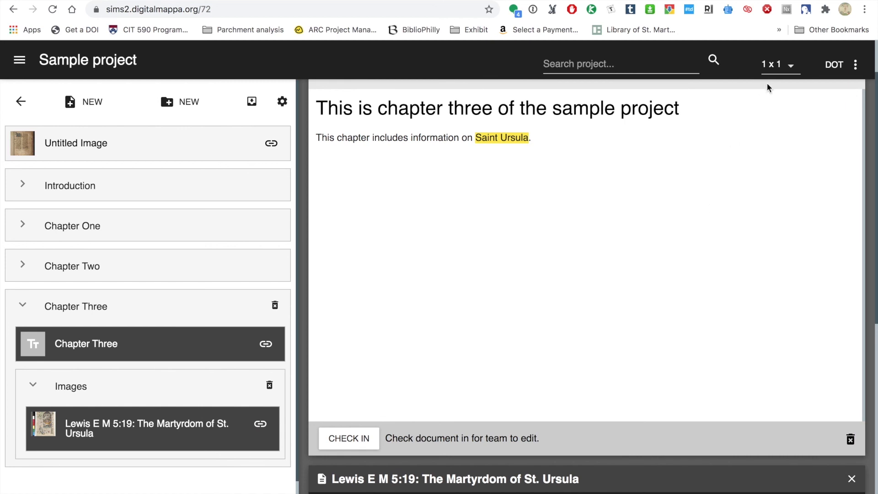
scroll(660, 352, "down", 8)
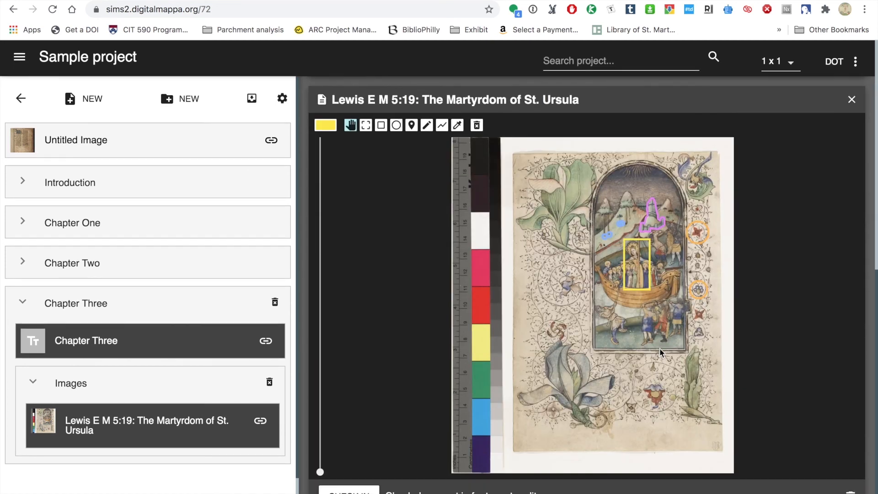
Open the linked About Saint Ursula document from the yellow rectangle highlight on the manuscript image.
left_click(637, 245)
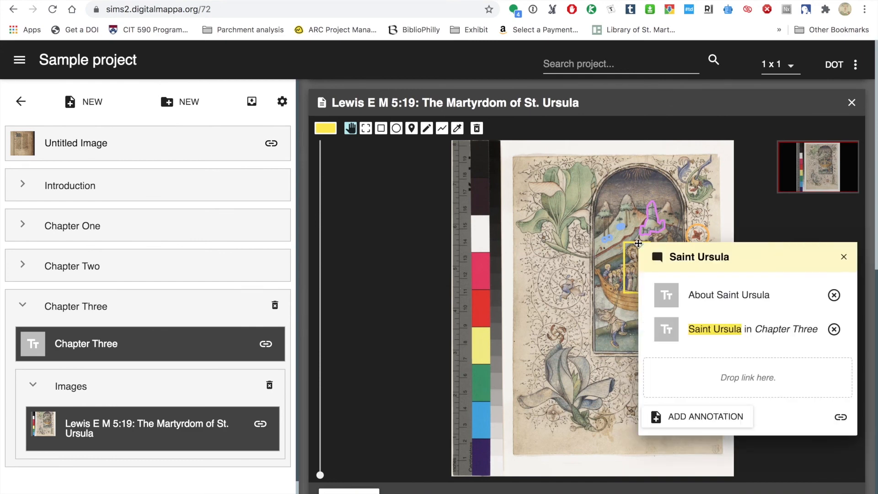
left_click(756, 301)
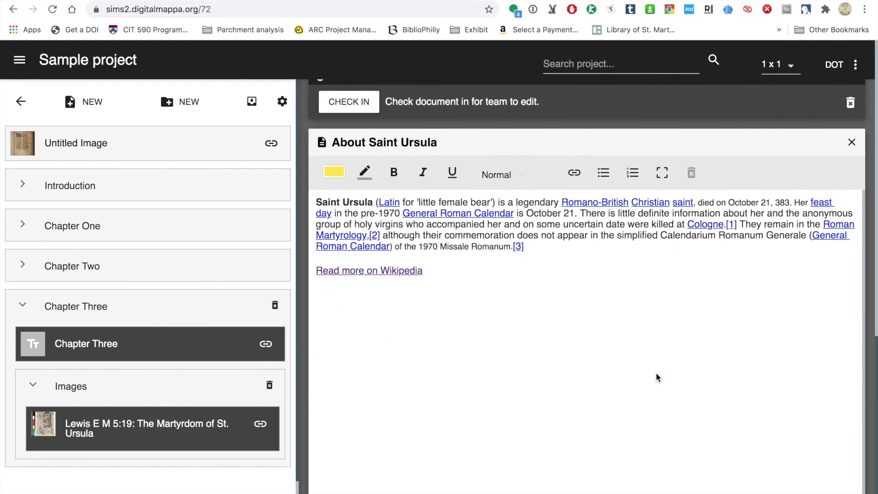
scroll(780, 175, "up", 15)
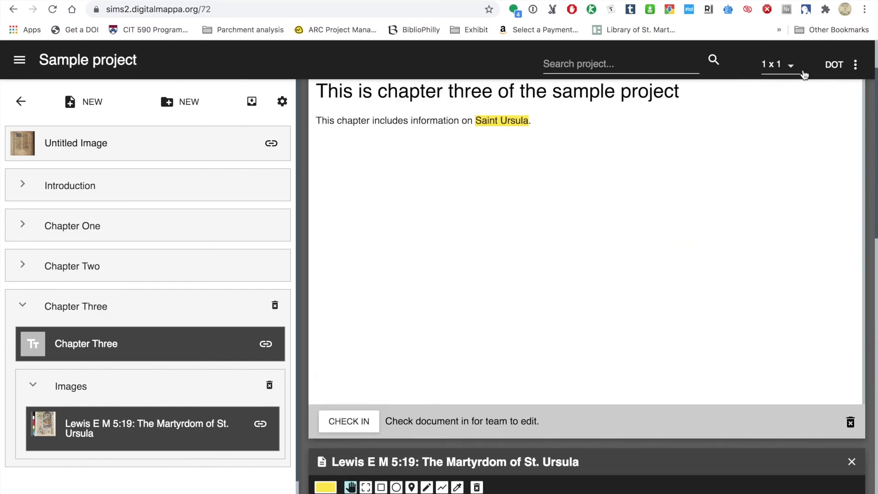
Switch the document layout to 1 x 2 and look over the arrangement of the open documents.
left_click(789, 68)
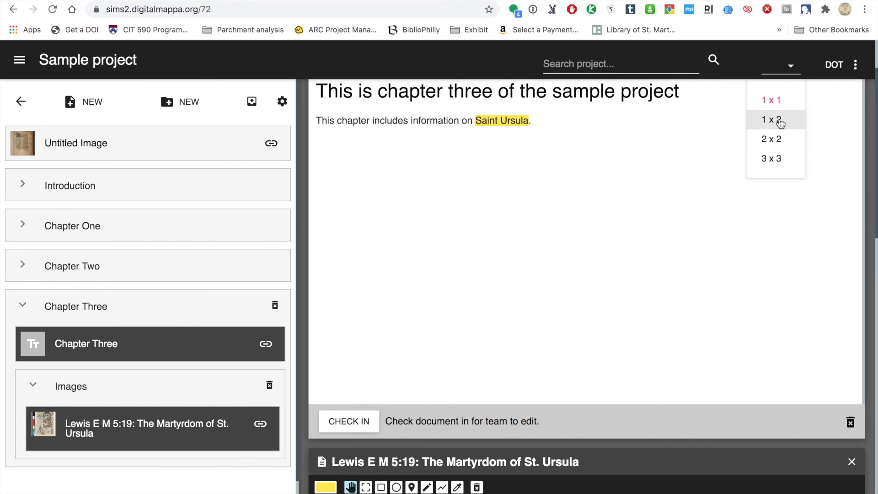
left_click(777, 119)
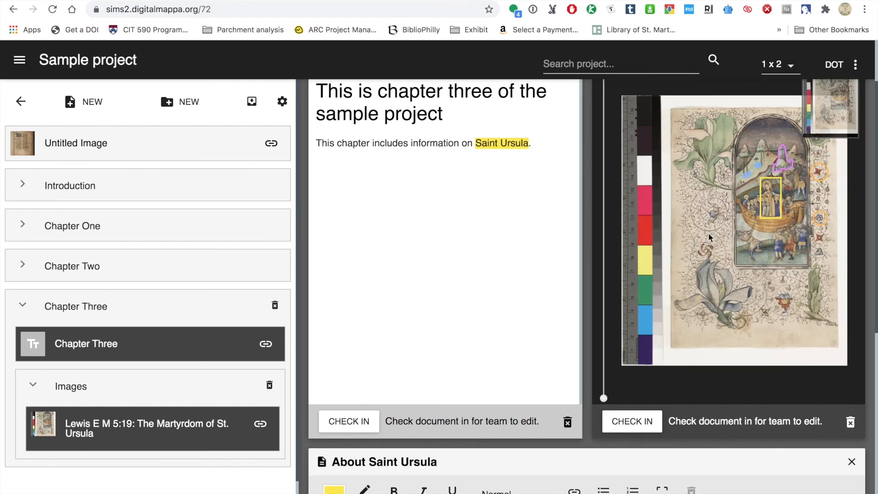
scroll(708, 233, "up", 3)
scroll(709, 232, "down", 3)
Switch the layout to 2 x 2 and view the open documents from the first row.
left_click(793, 69)
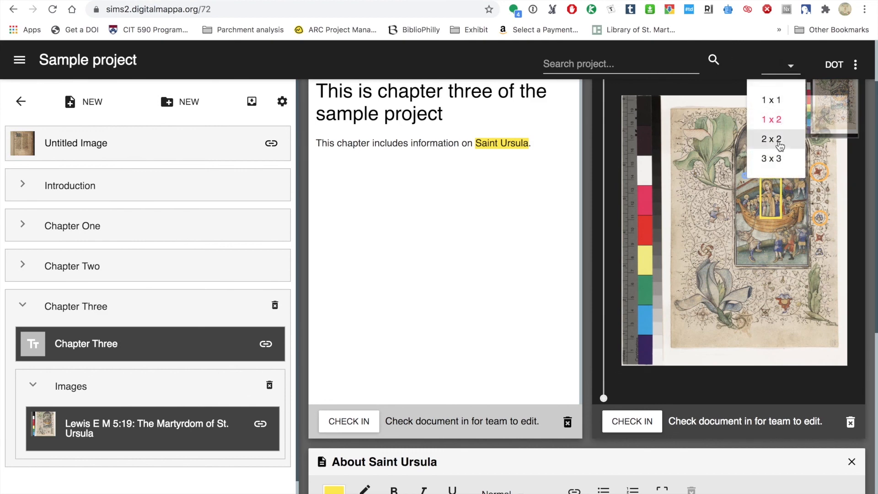
left_click(780, 139)
scroll(765, 223, "up", 3)
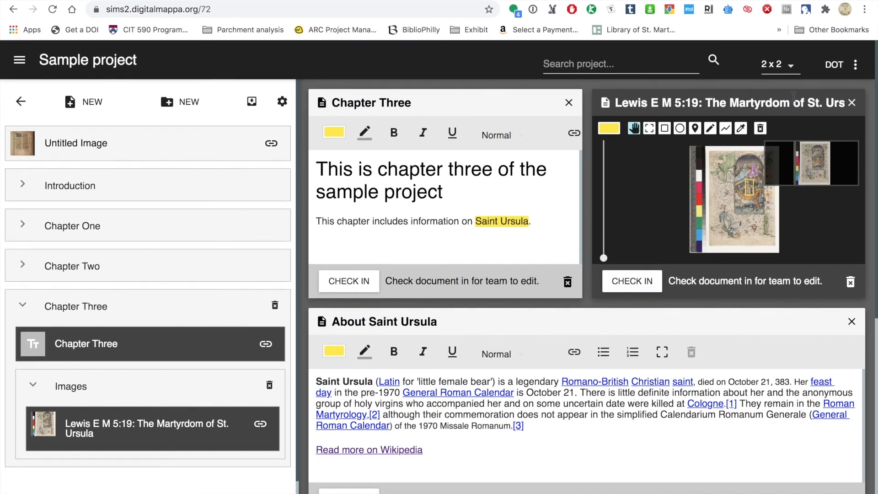
Set the document layout to 3 x 3 and hide the project's table of contents.
left_click(791, 67)
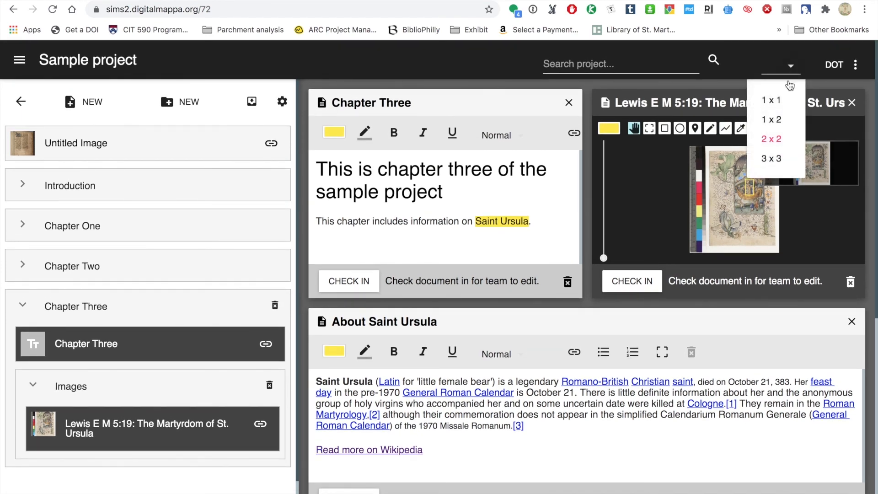
left_click(774, 158)
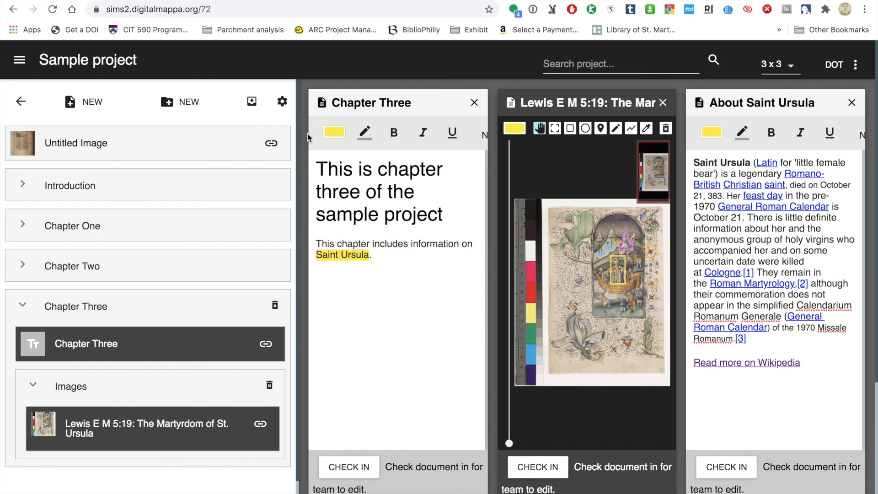
left_click(19, 60)
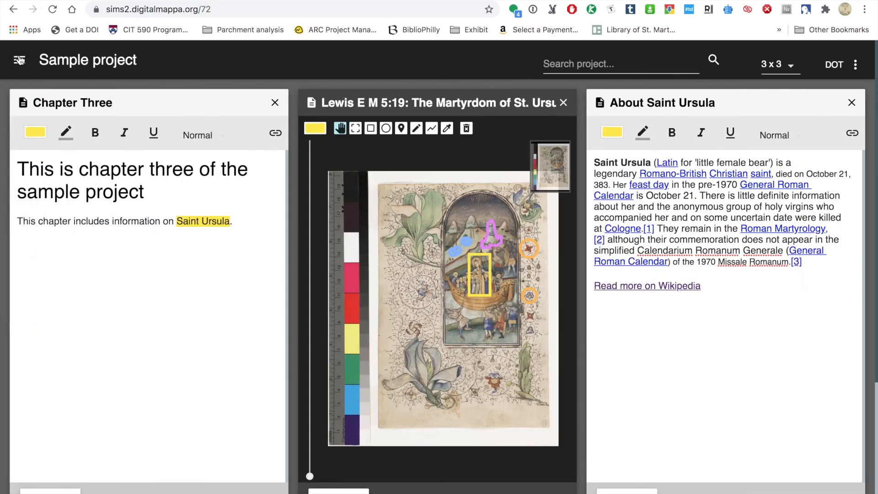